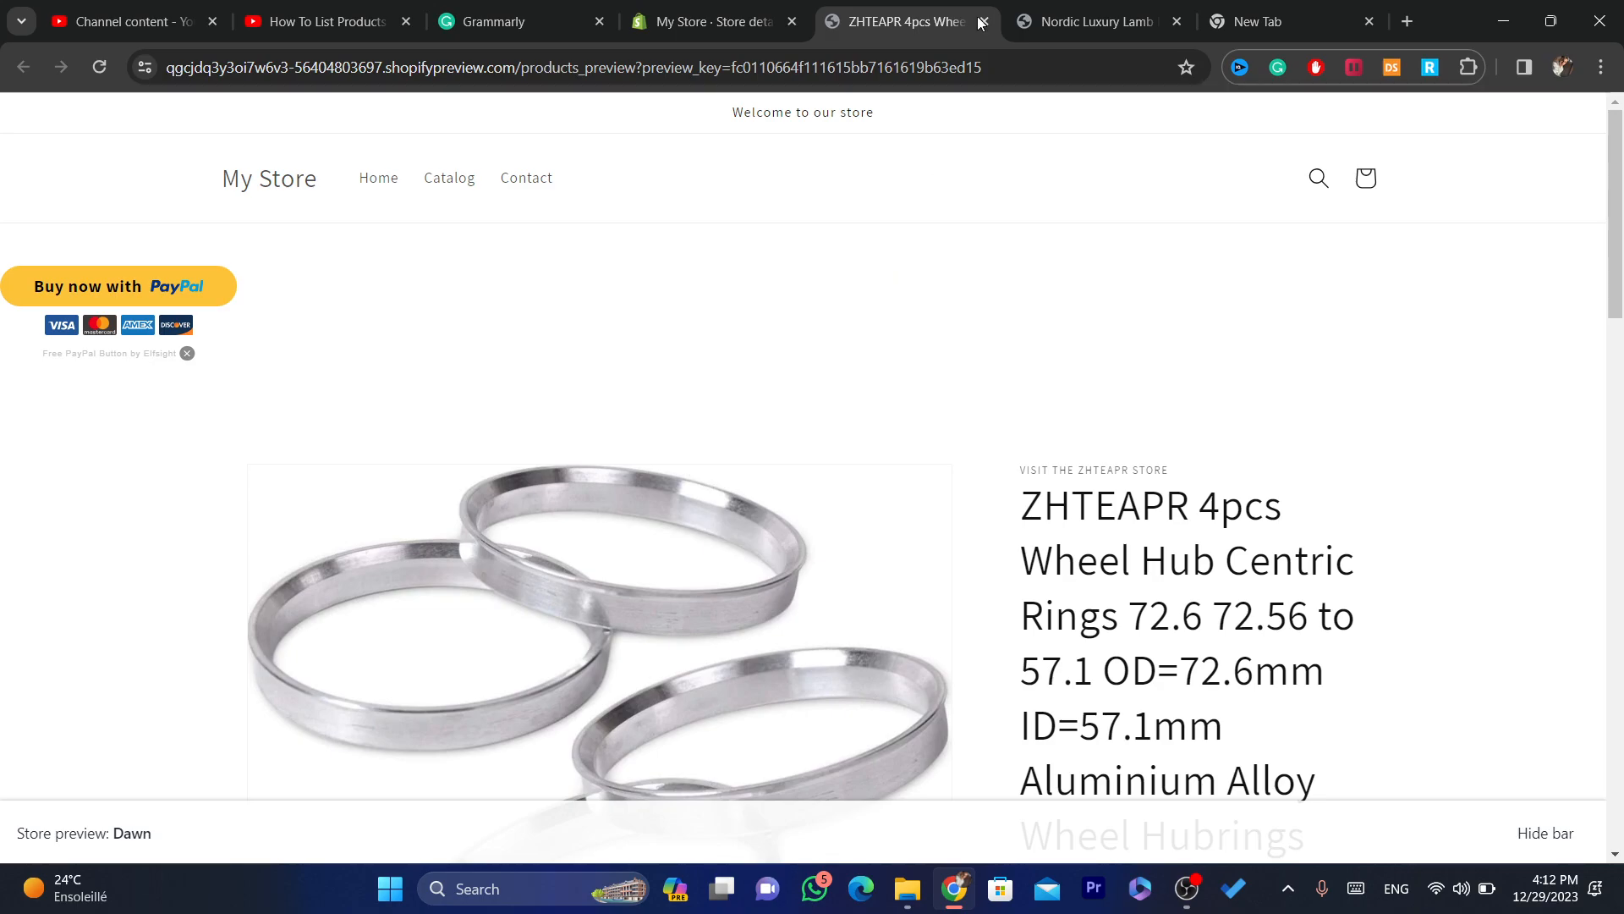
left_click(1034, 8)
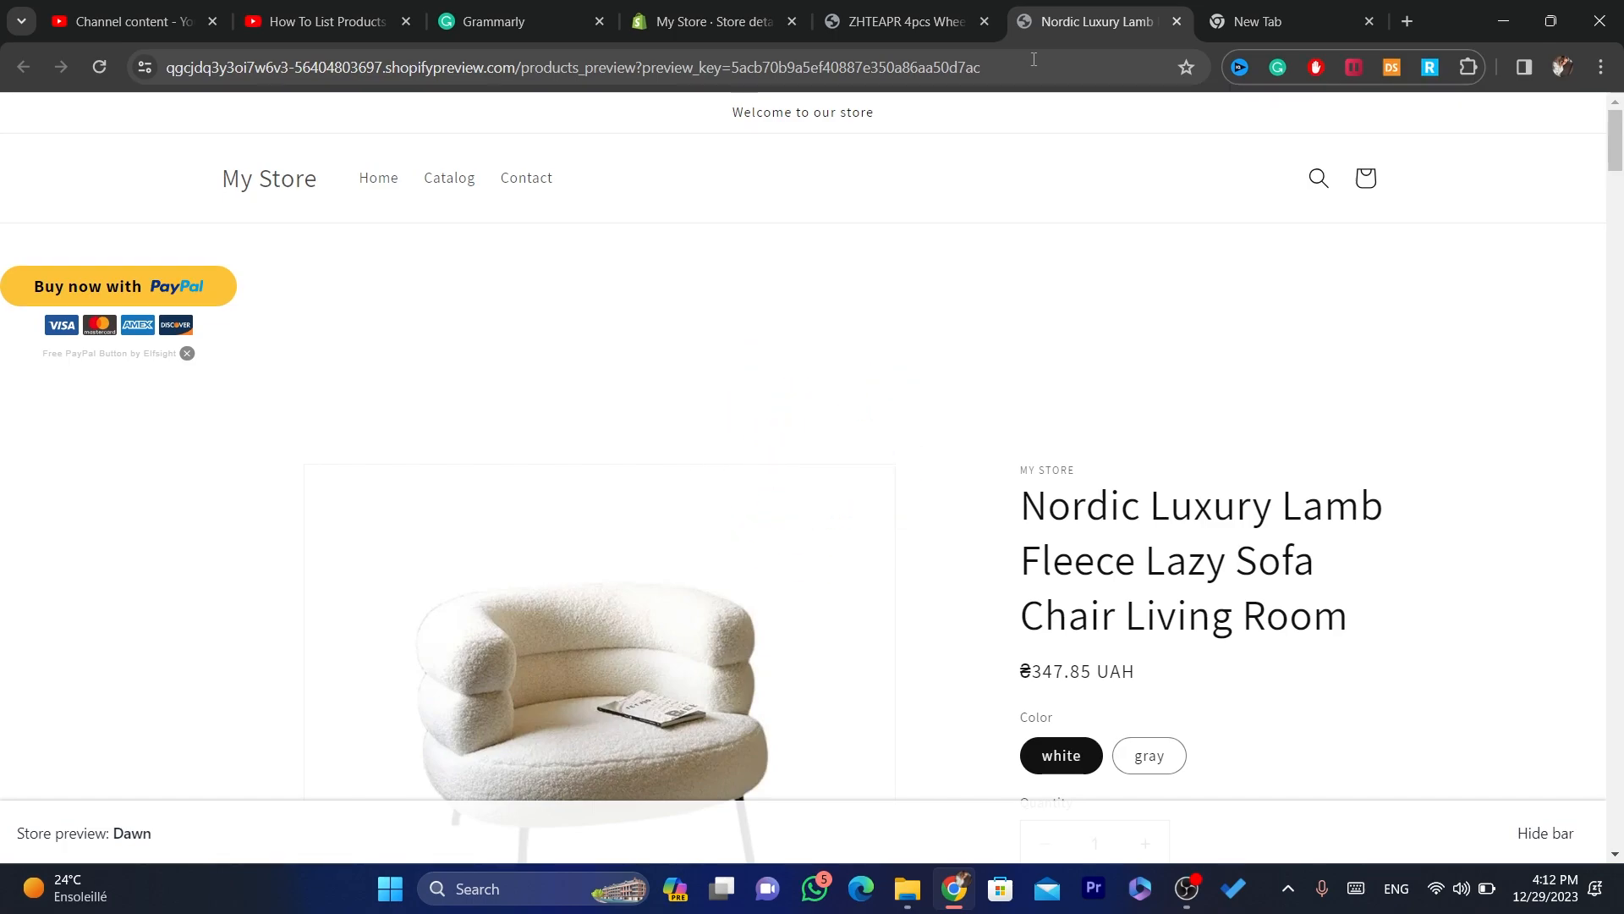
left_click(1034, 59)
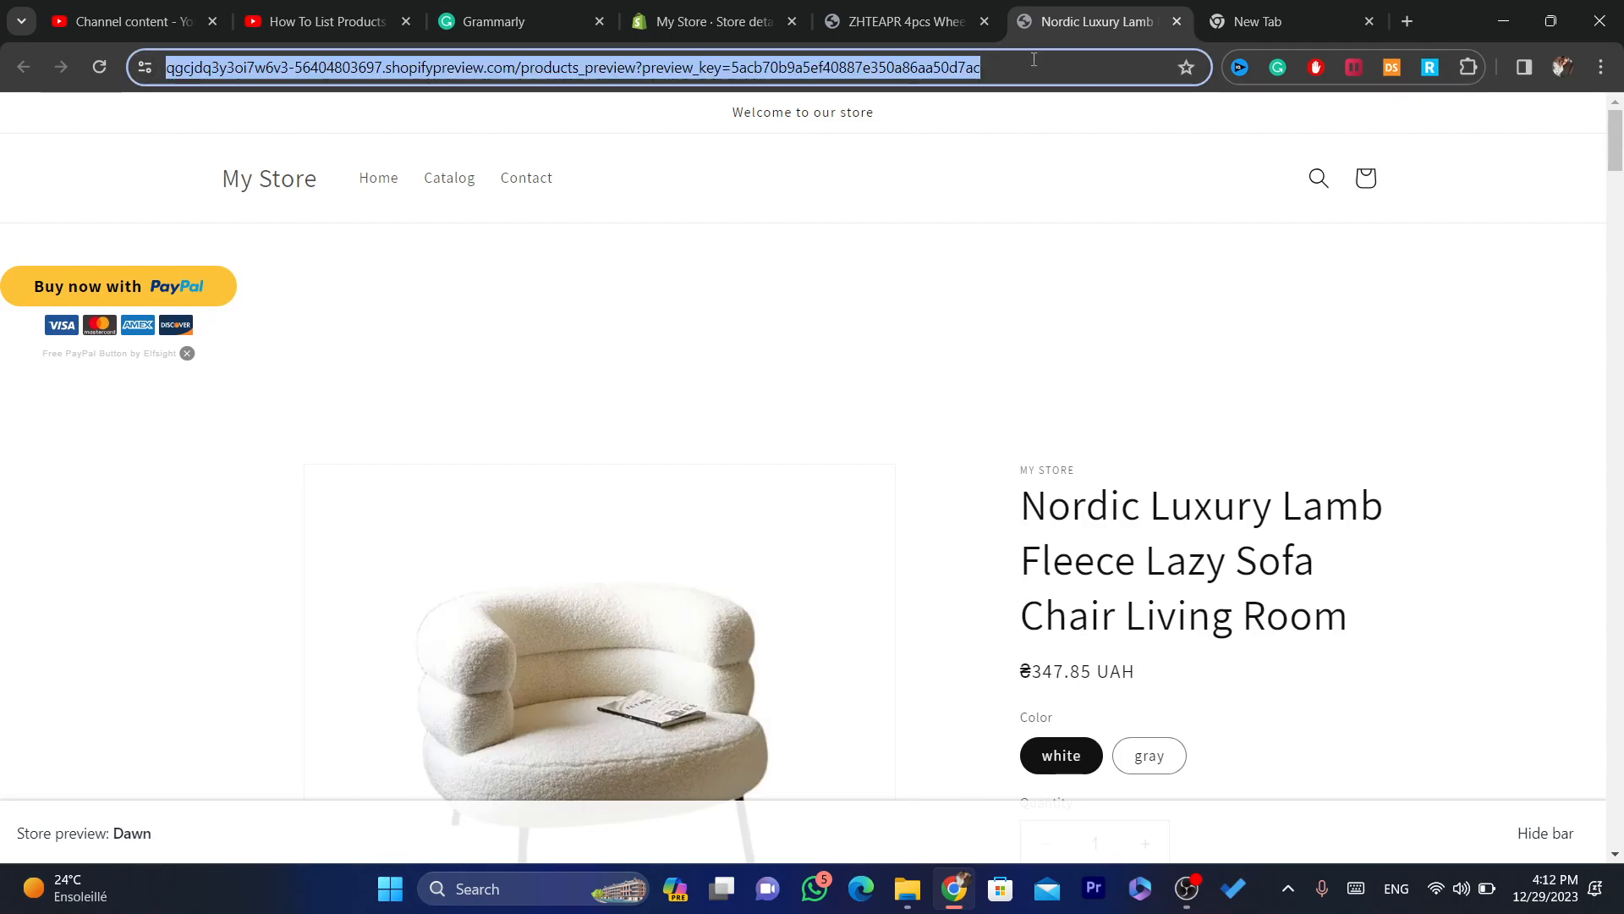
Step: Search Google for "cj dropshipping" in the empty browser tab and open the official CJdropshipping website
left_click(1207, 8)
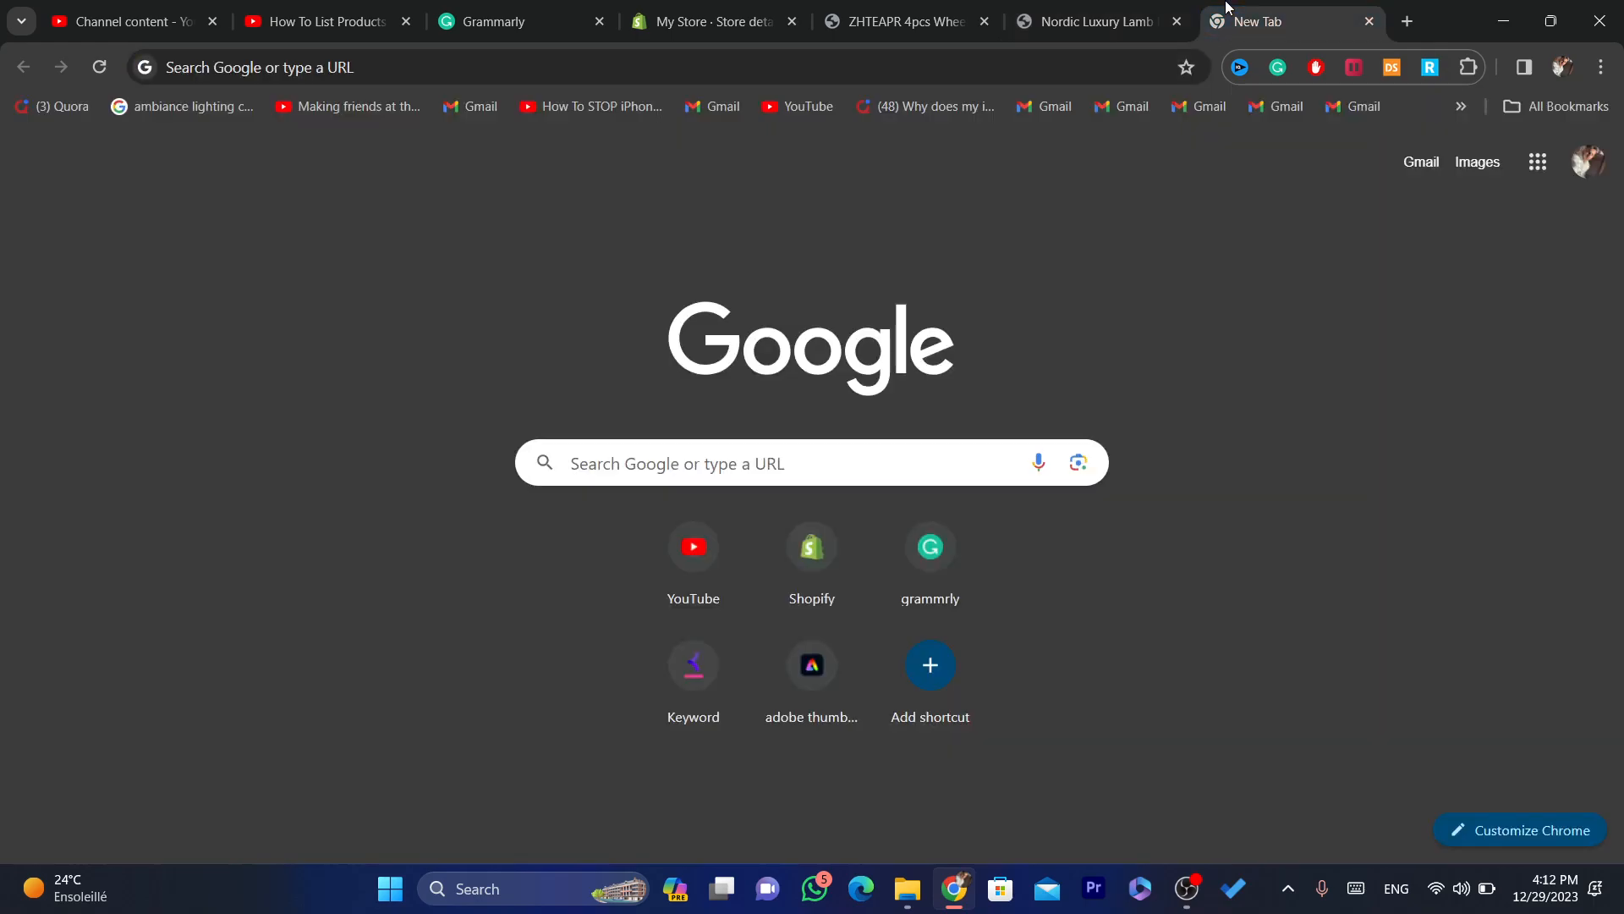
left_click(872, 65)
type("c")
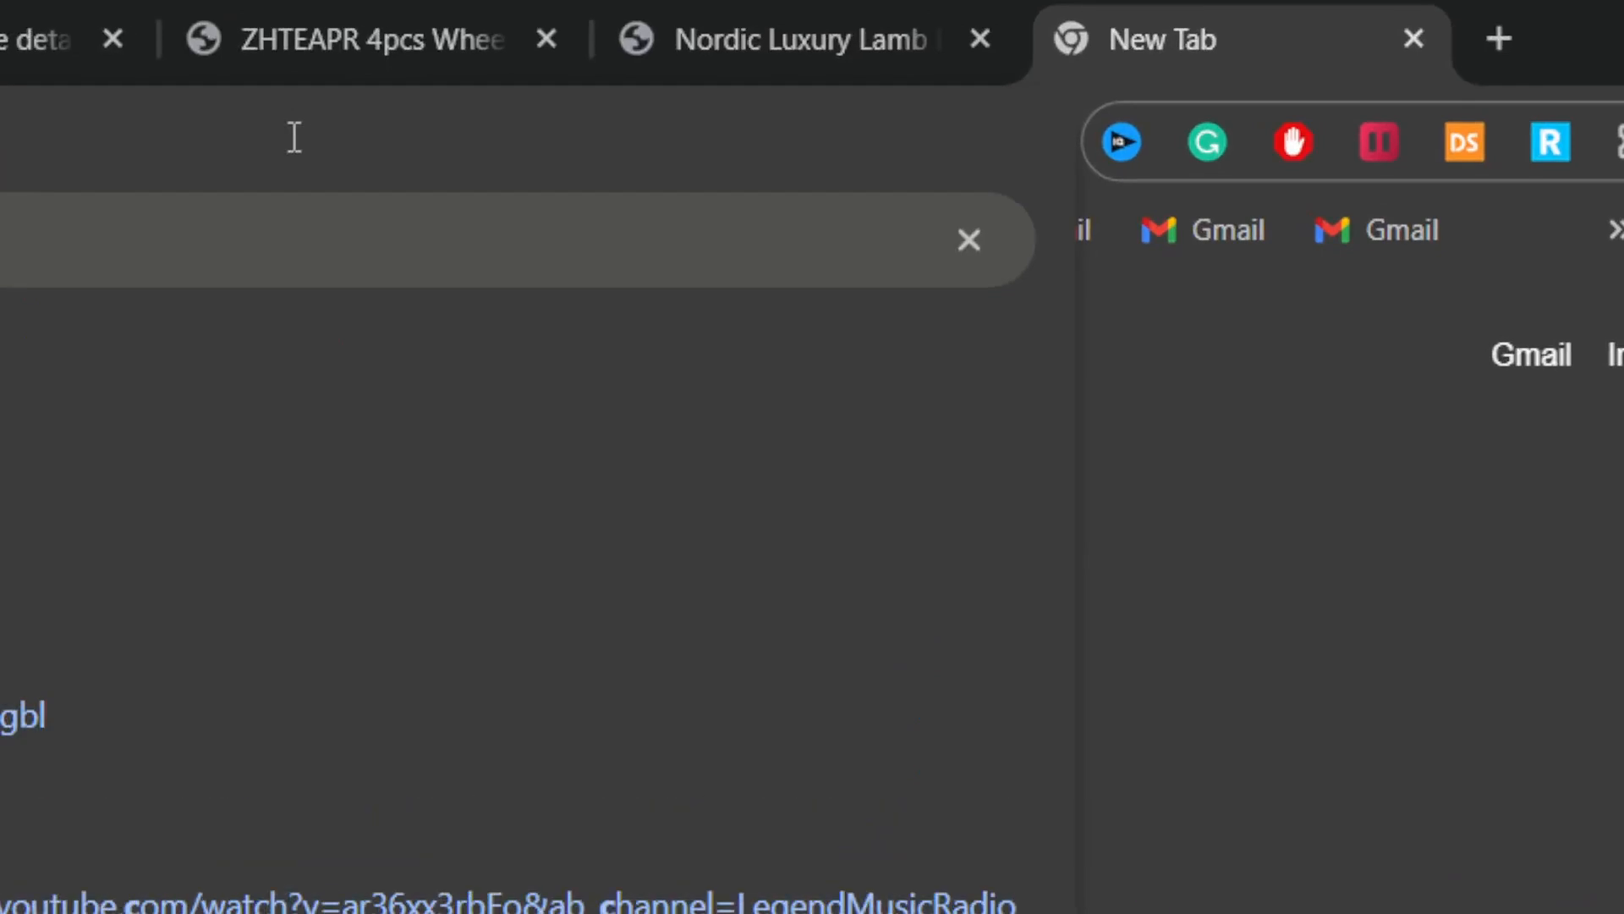
type("J")
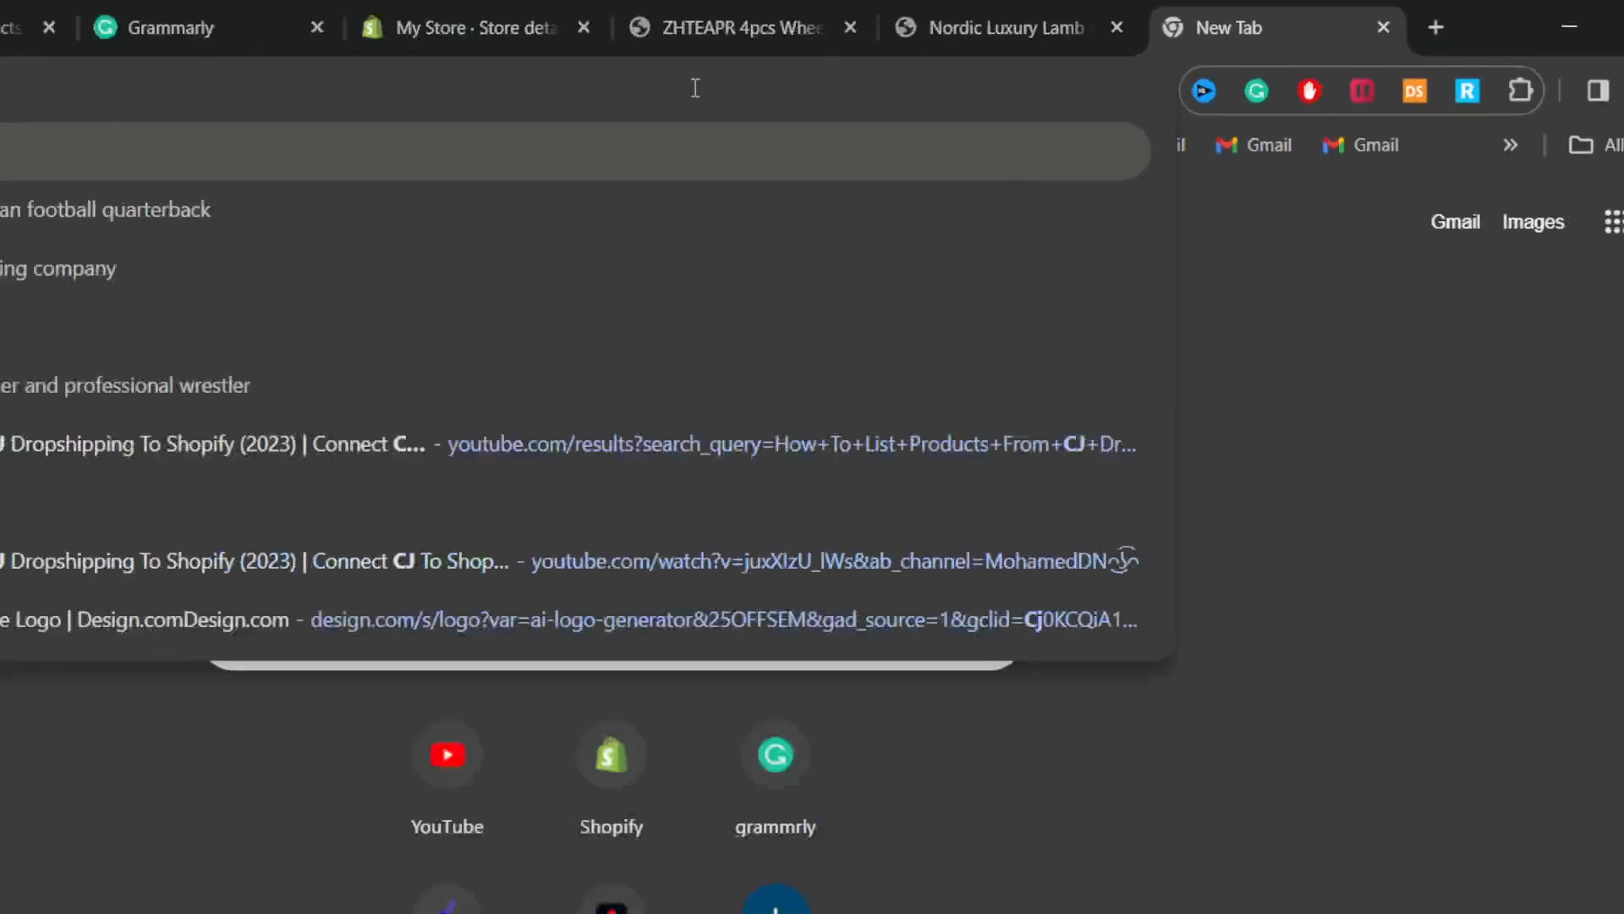
type(" drop")
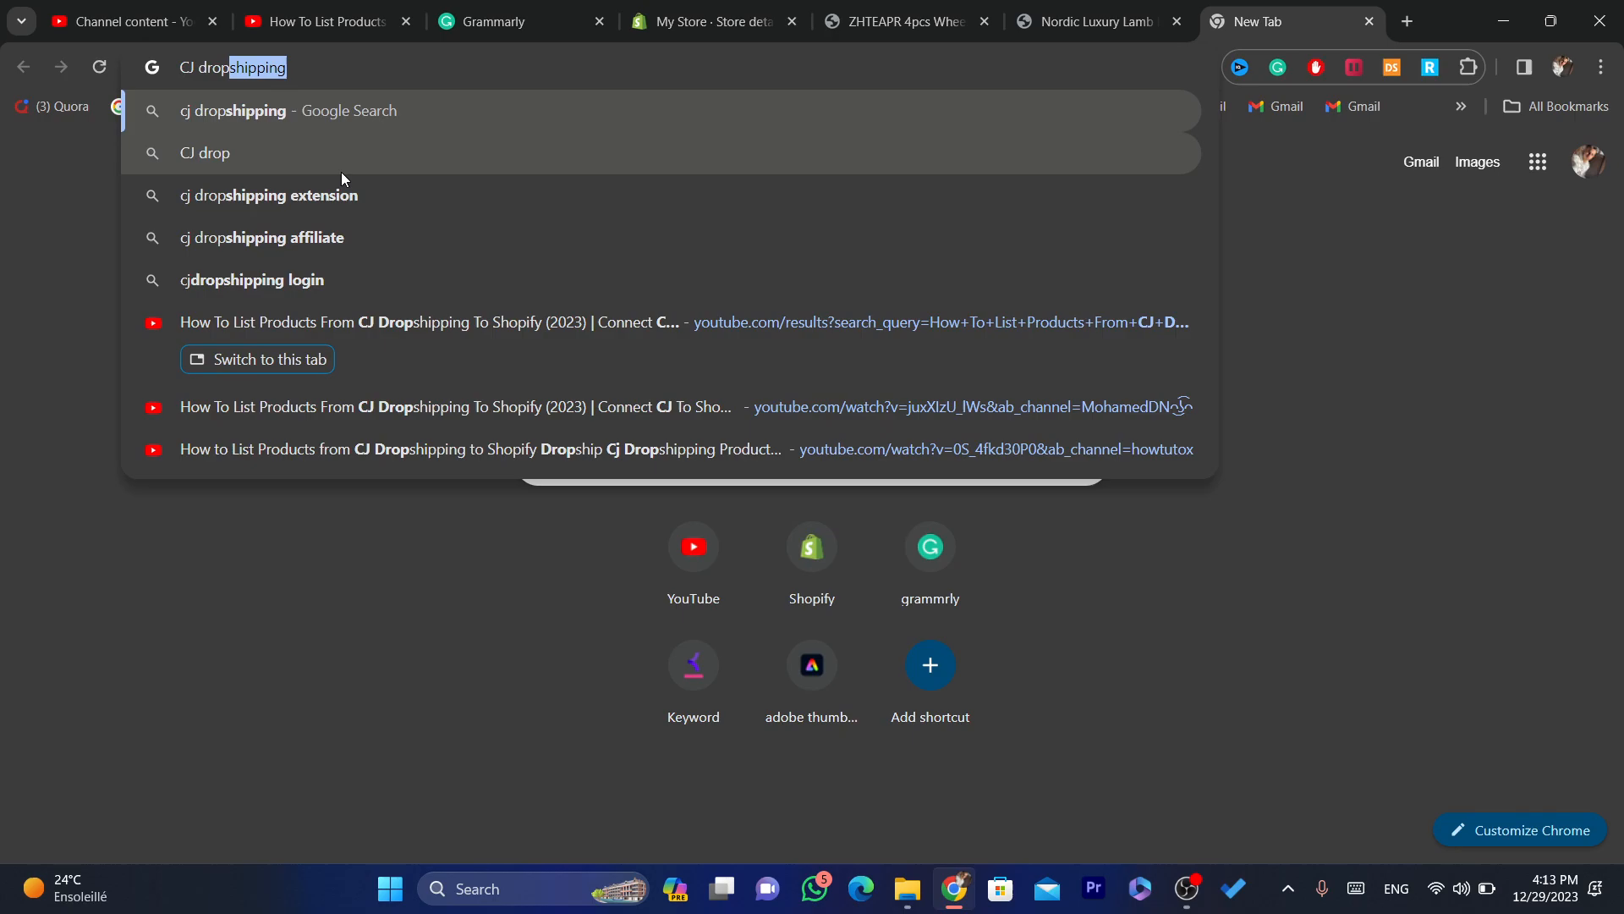
left_click(306, 110)
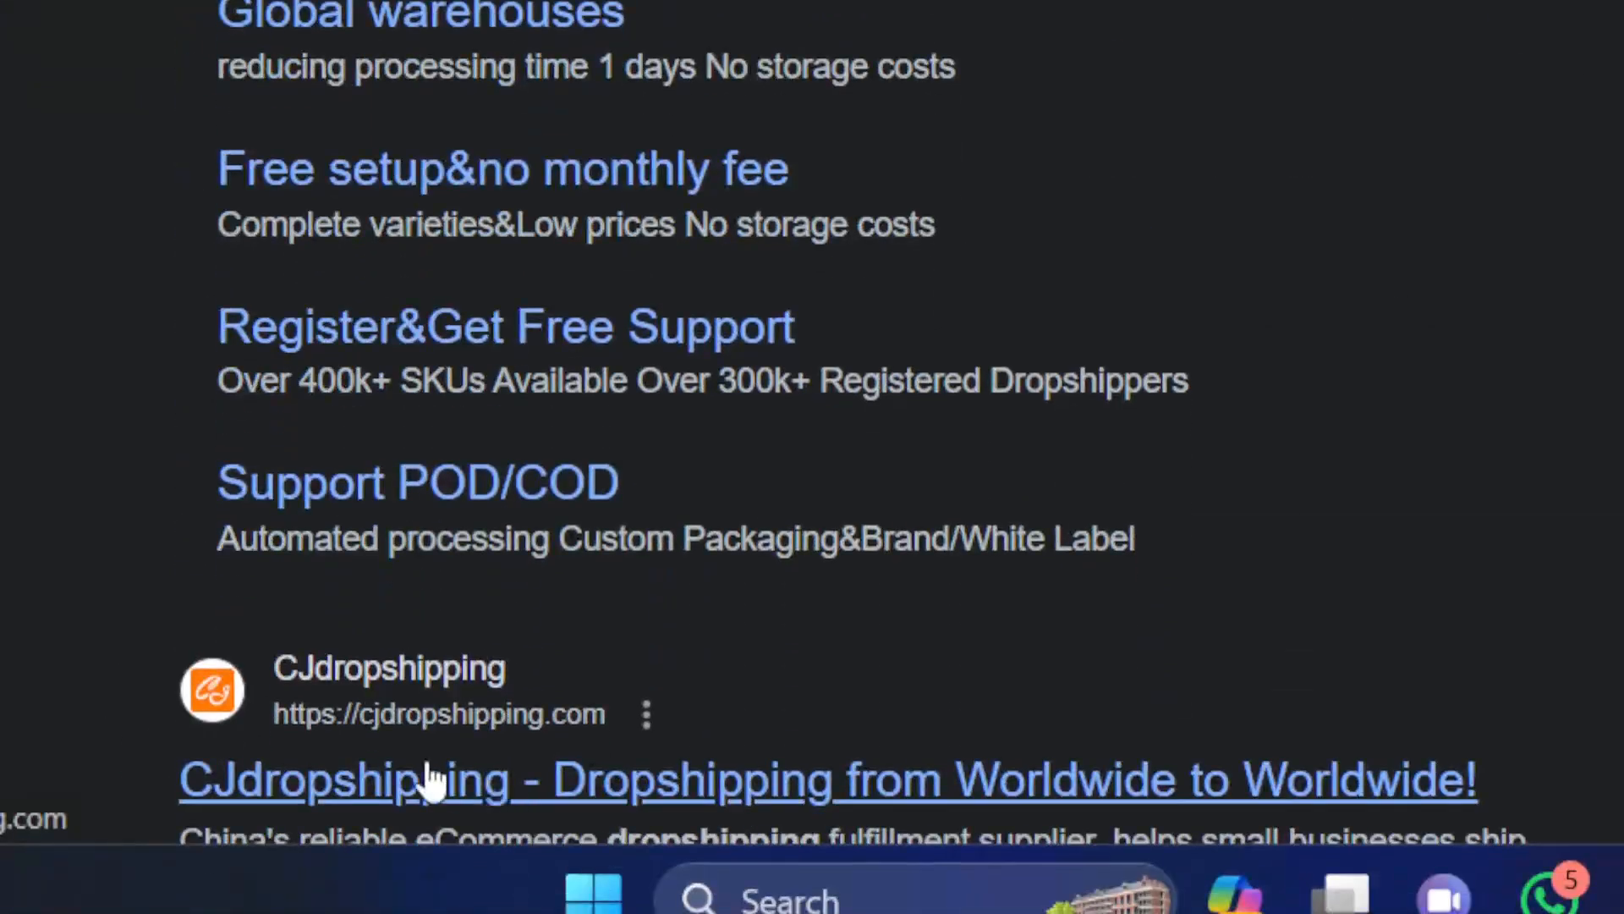
left_click(562, 152)
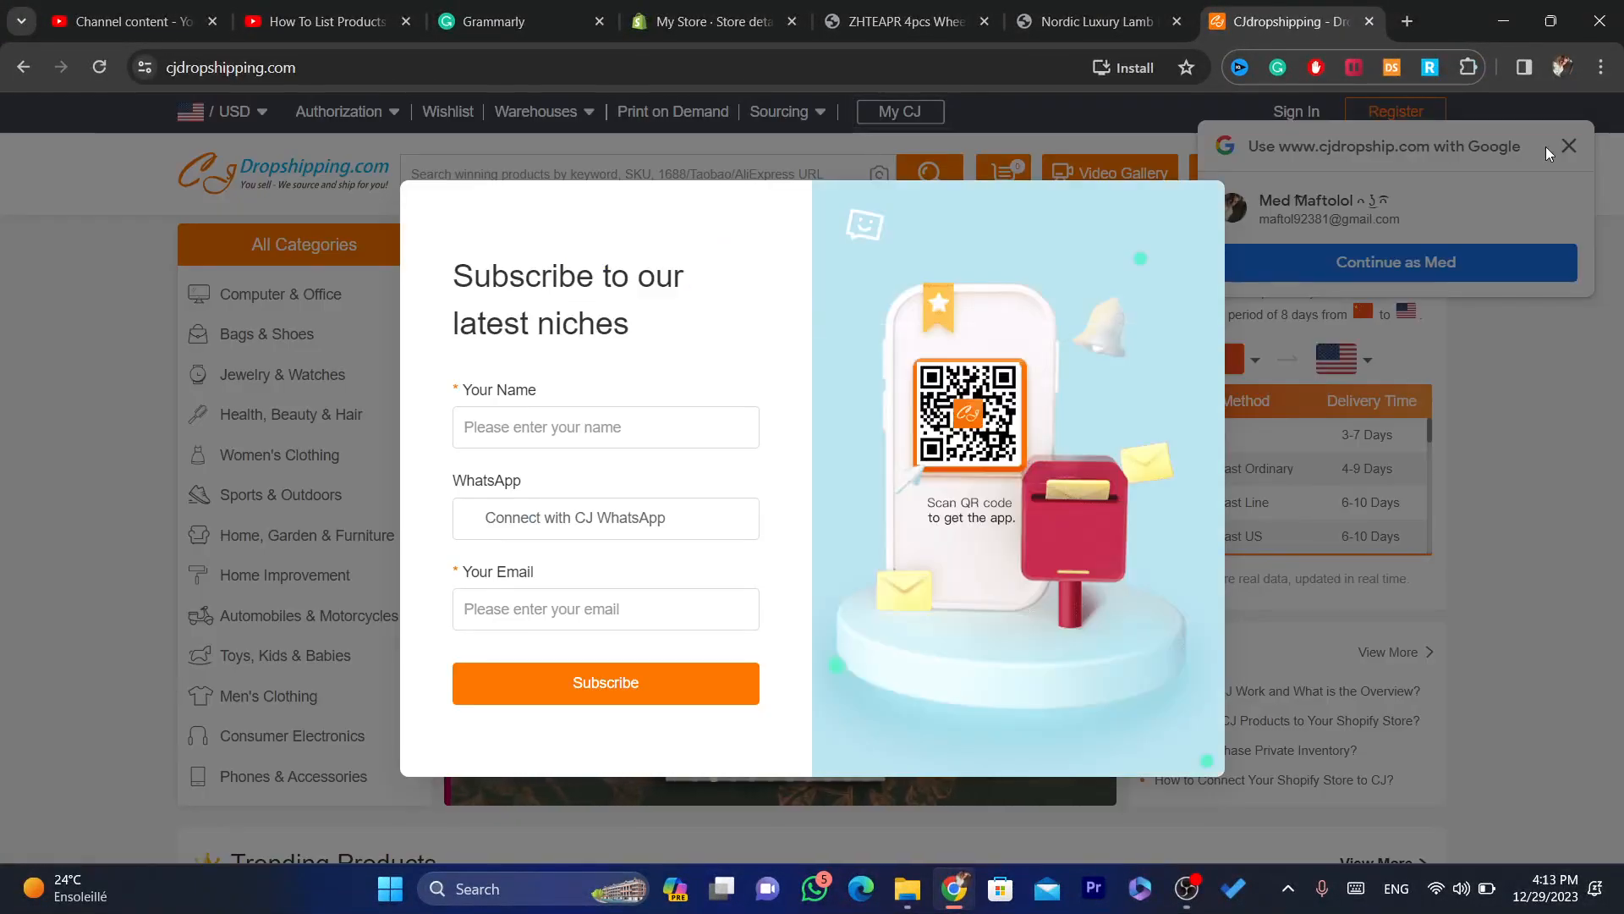
Step: Register on CJdropshipping with the existing Google account, dismissing the subscription pop-up and the welcome assistant
left_click(1196, 211)
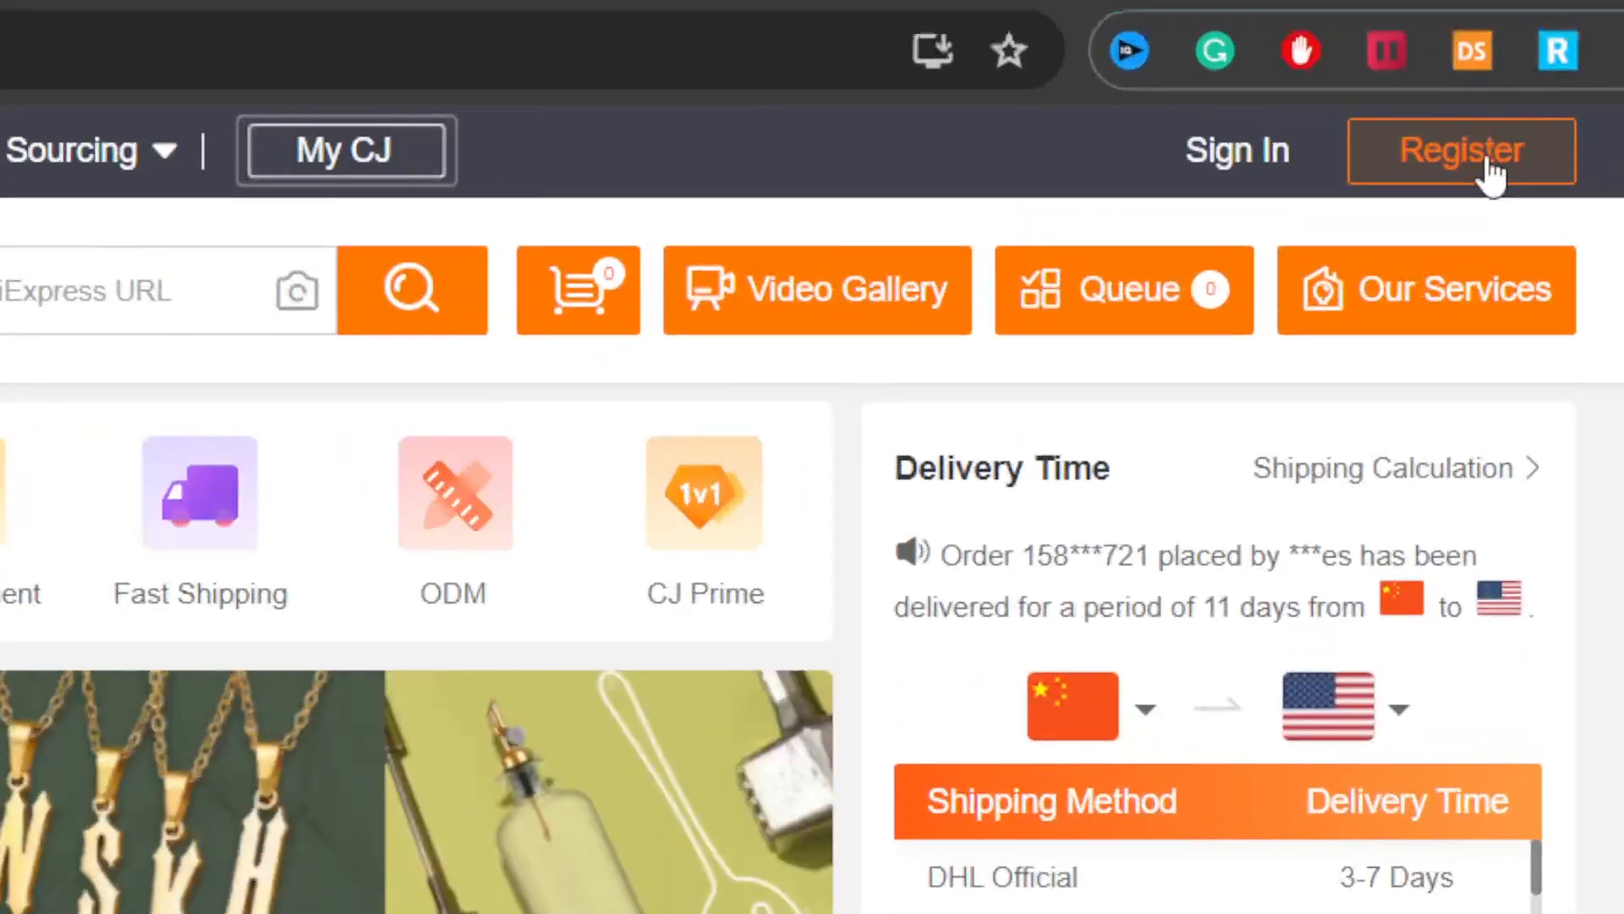
left_click(1489, 151)
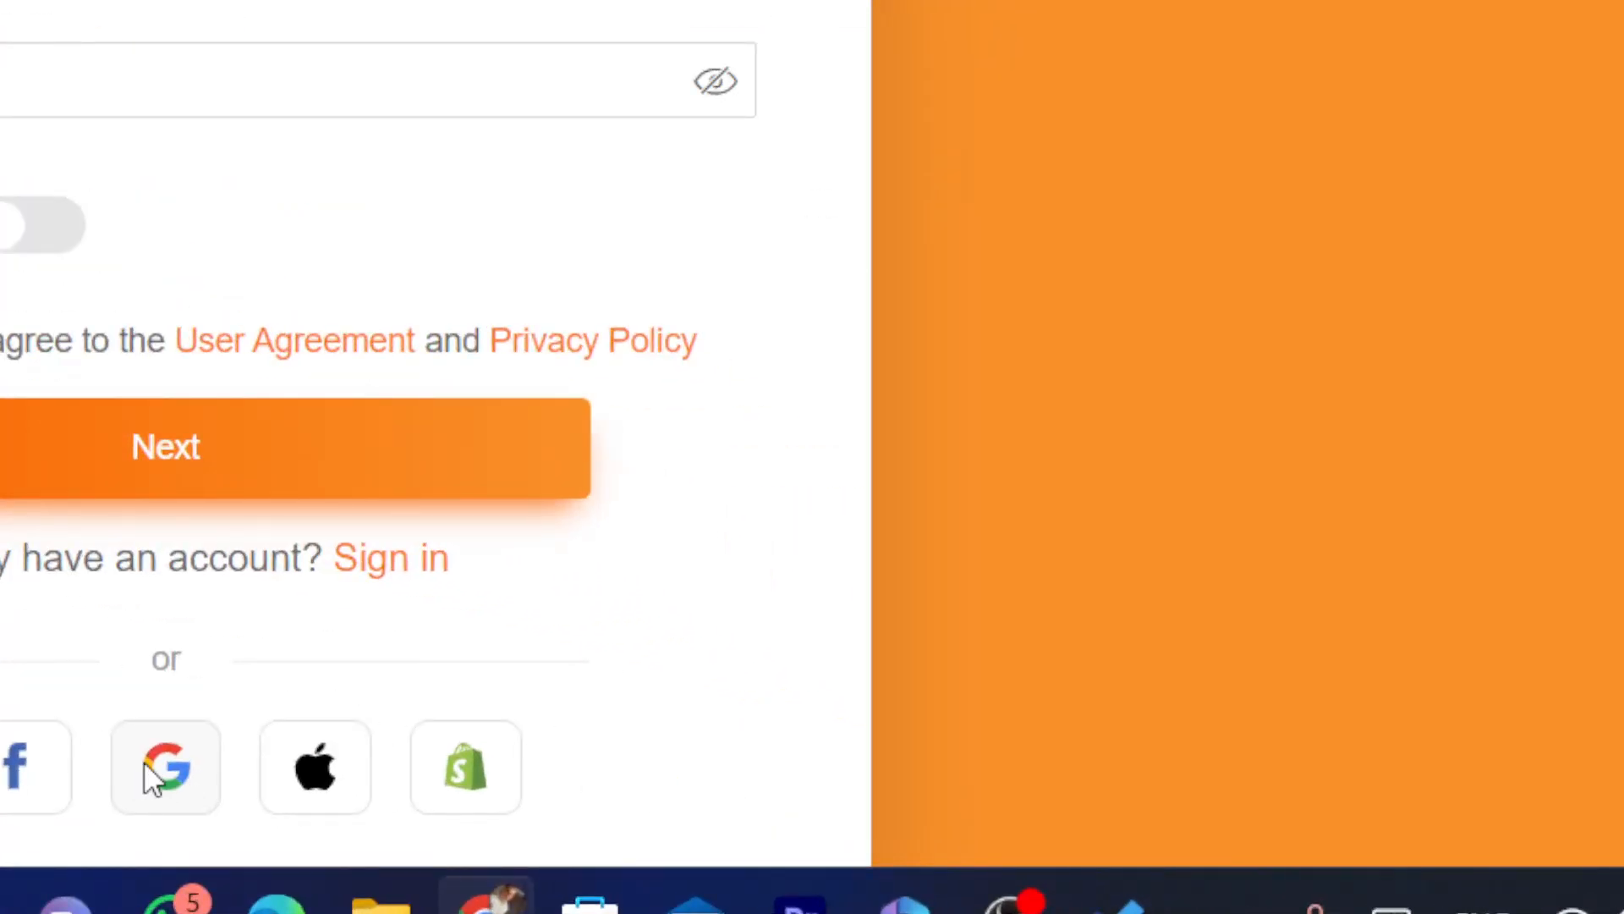
left_click(144, 762)
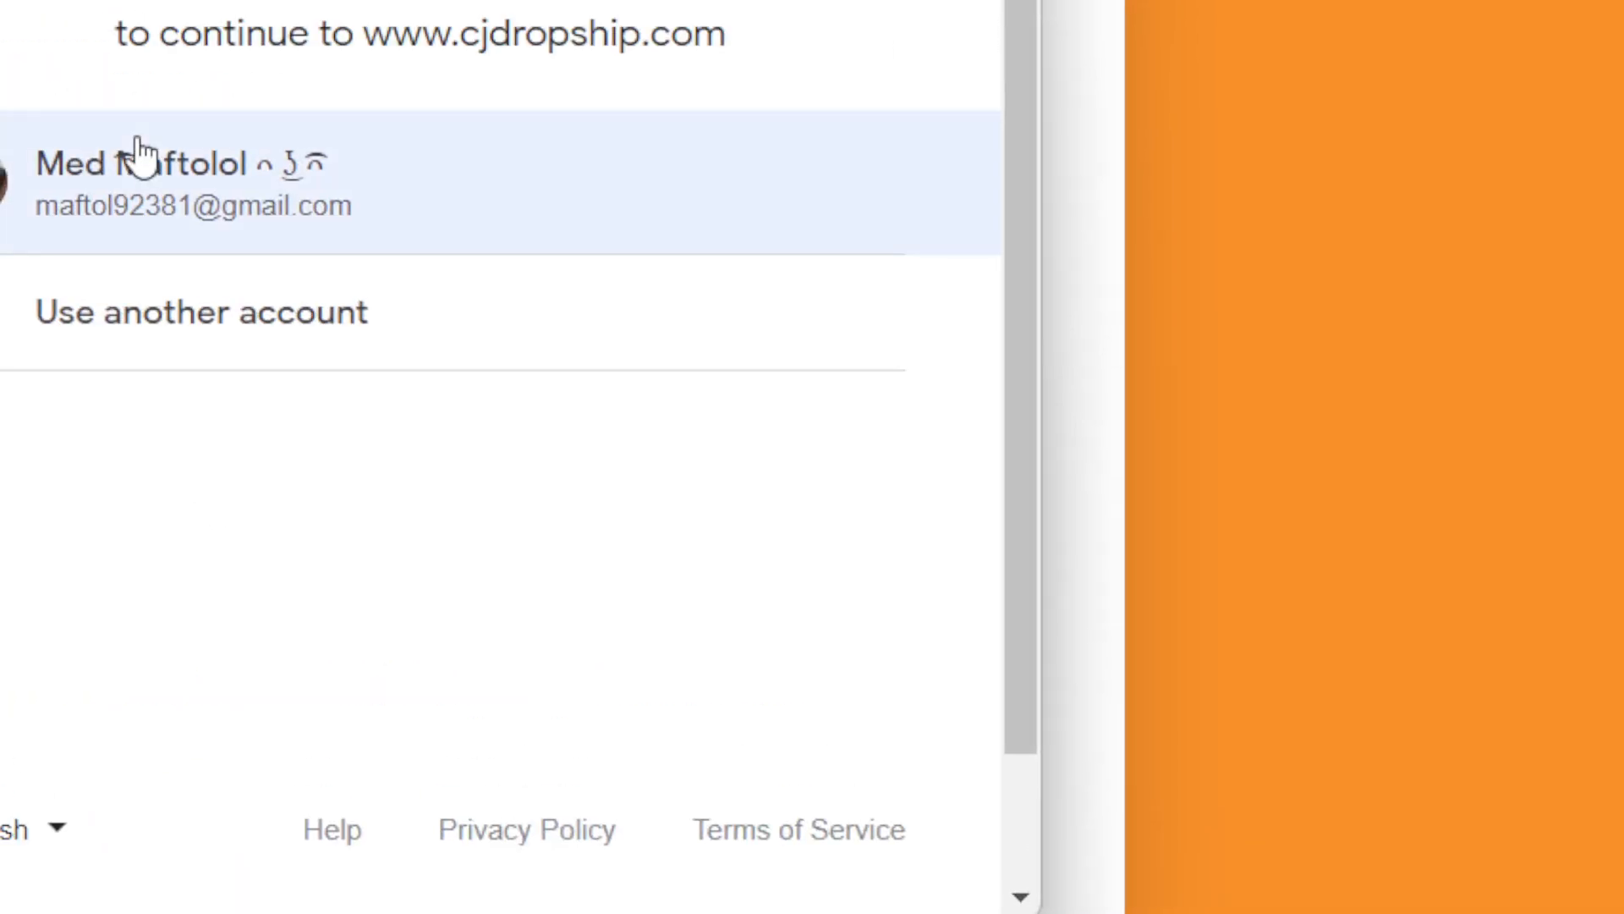
left_click(140, 161)
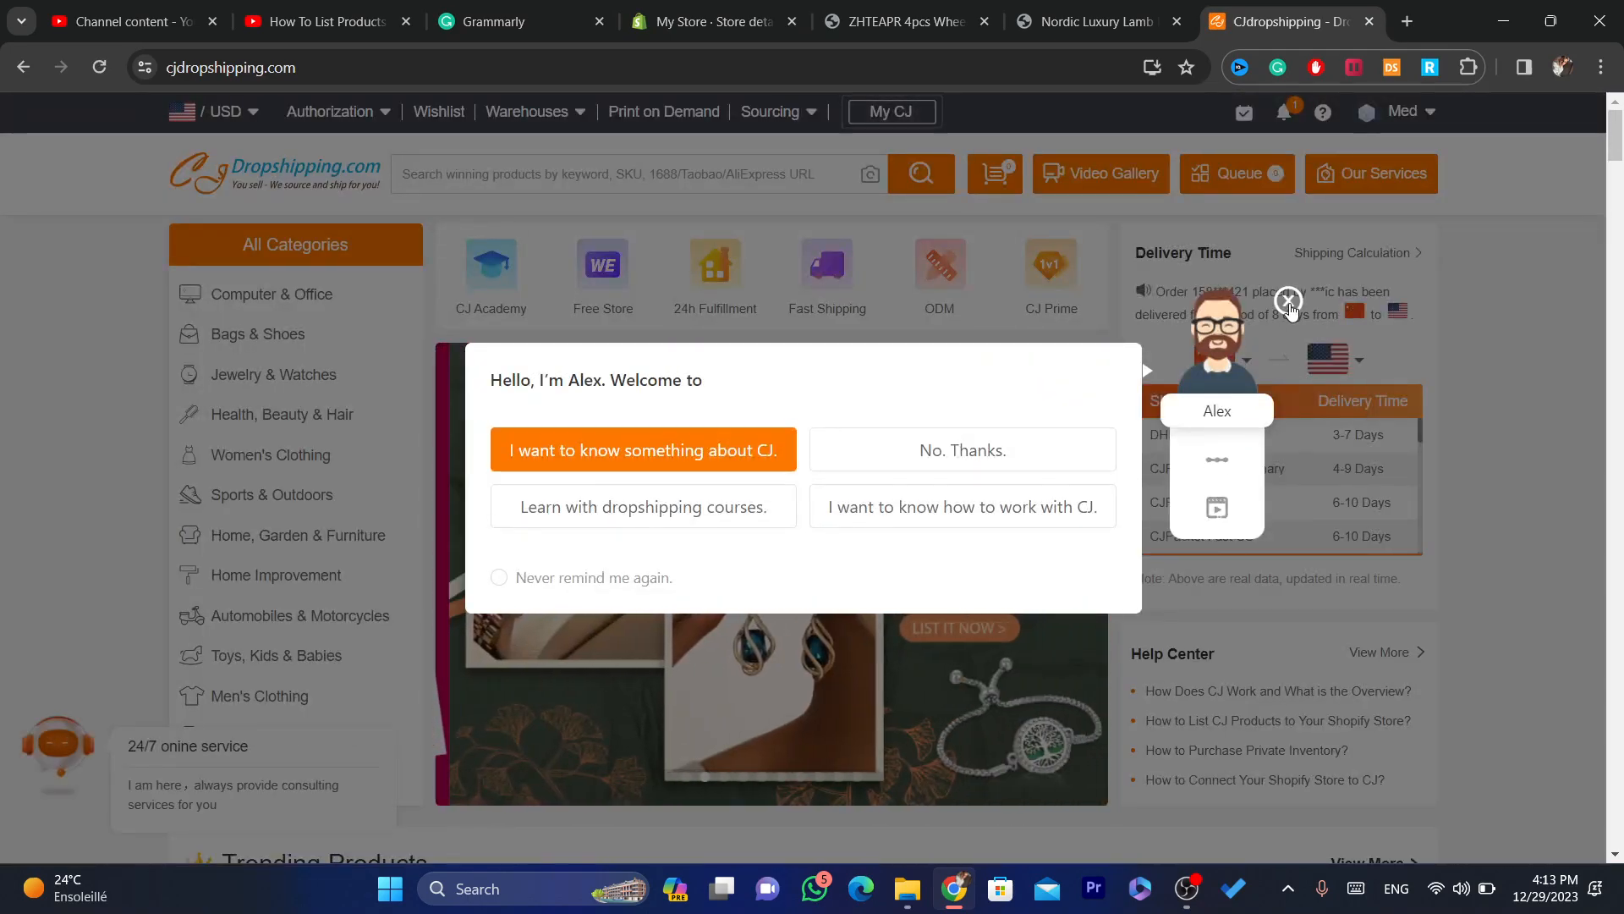
left_click(1288, 301)
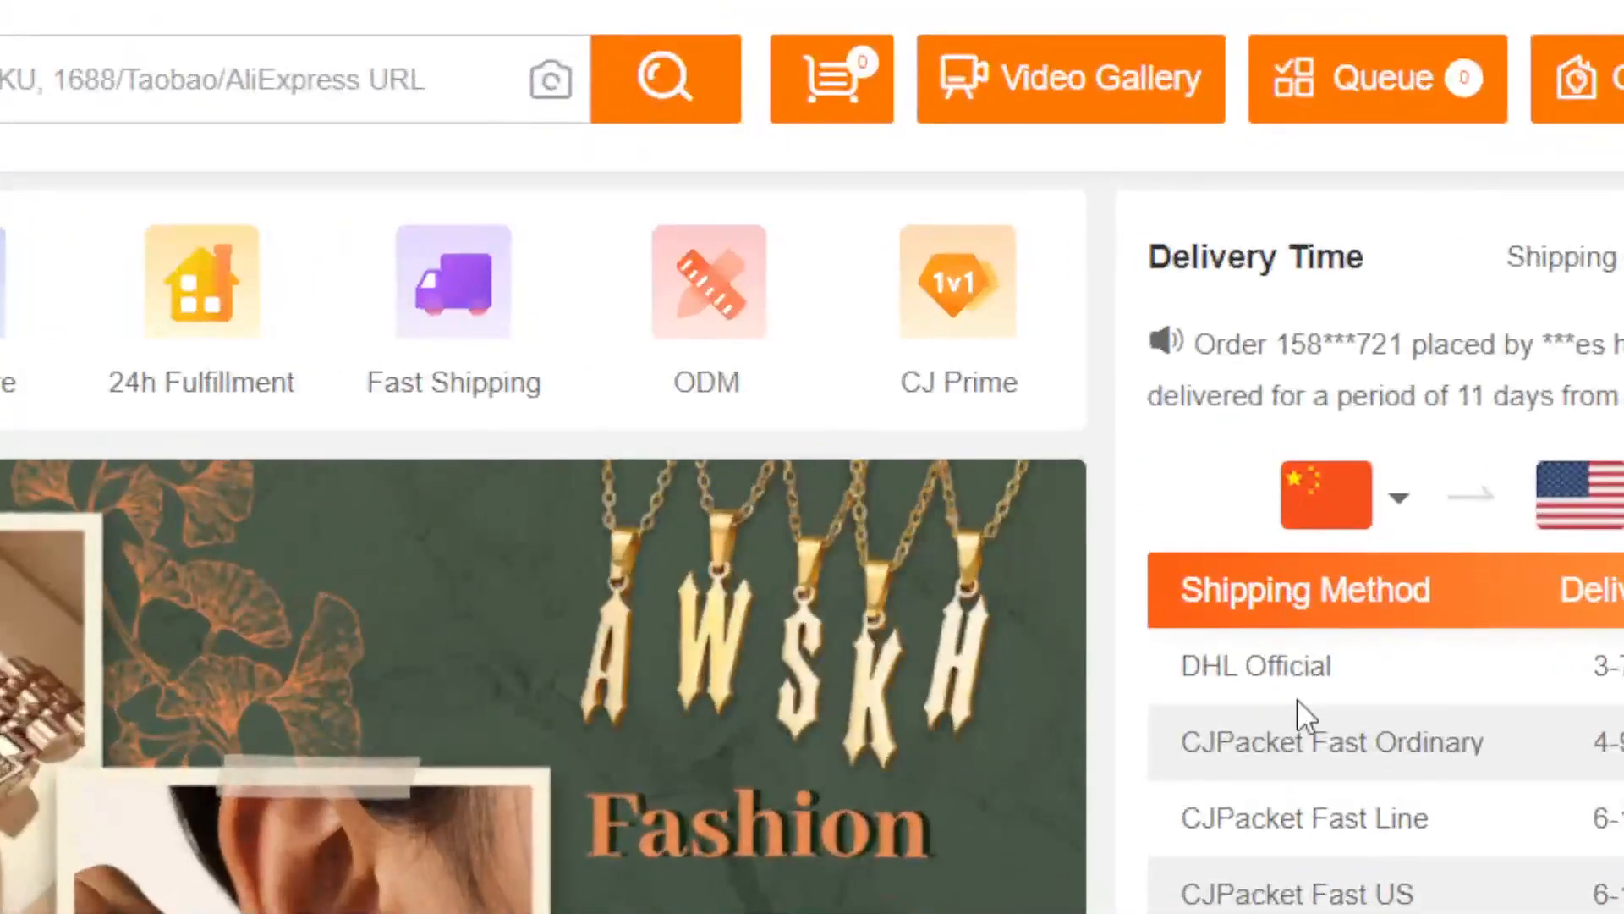
Step: Examine the shipping methods and their delivery times from China to the United States on the CJdropshipping home page
left_click_drag(1154, 662, 1623, 891)
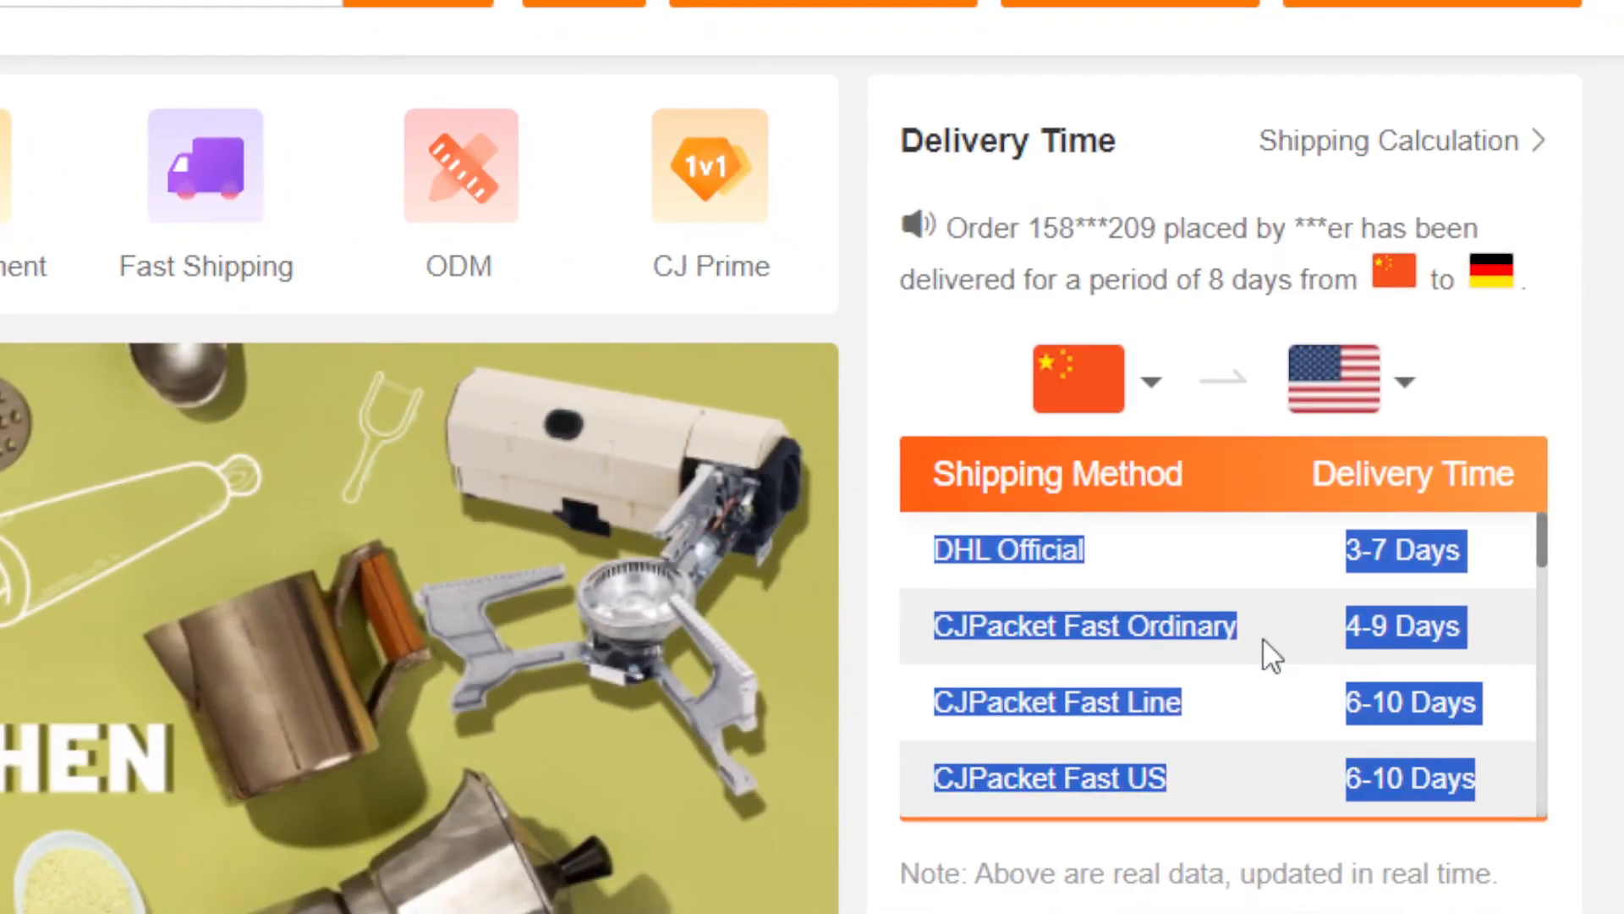
left_click(1009, 606)
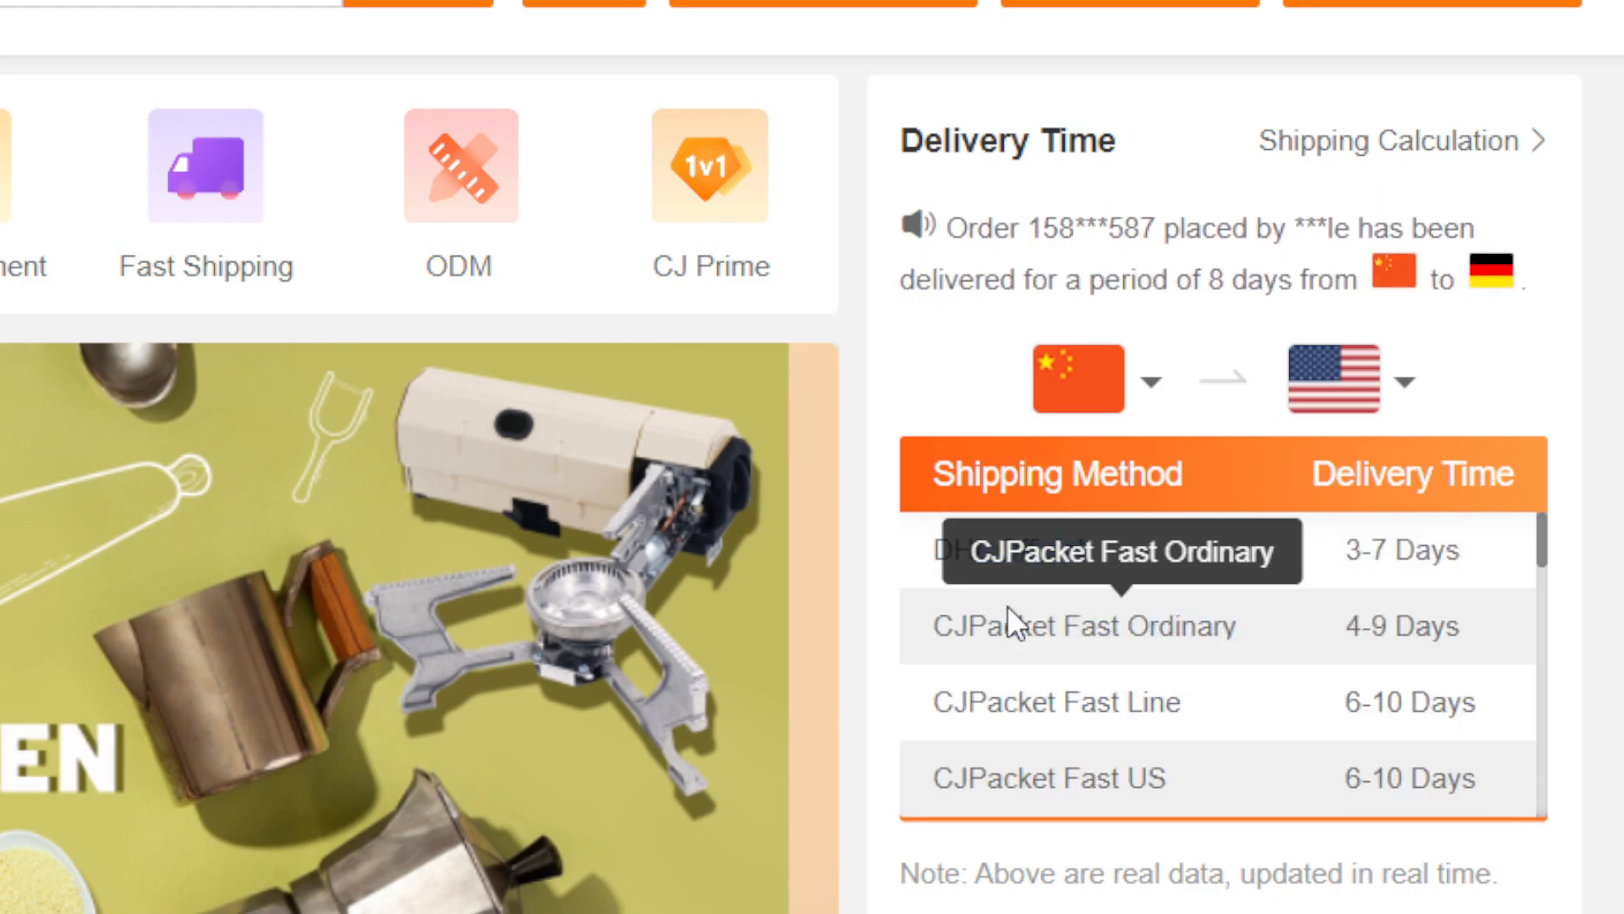
mouse_move(936, 556)
left_mouse_down()
mouse_move(1409, 771)
mouse_move(957, 561)
left_mouse_up()
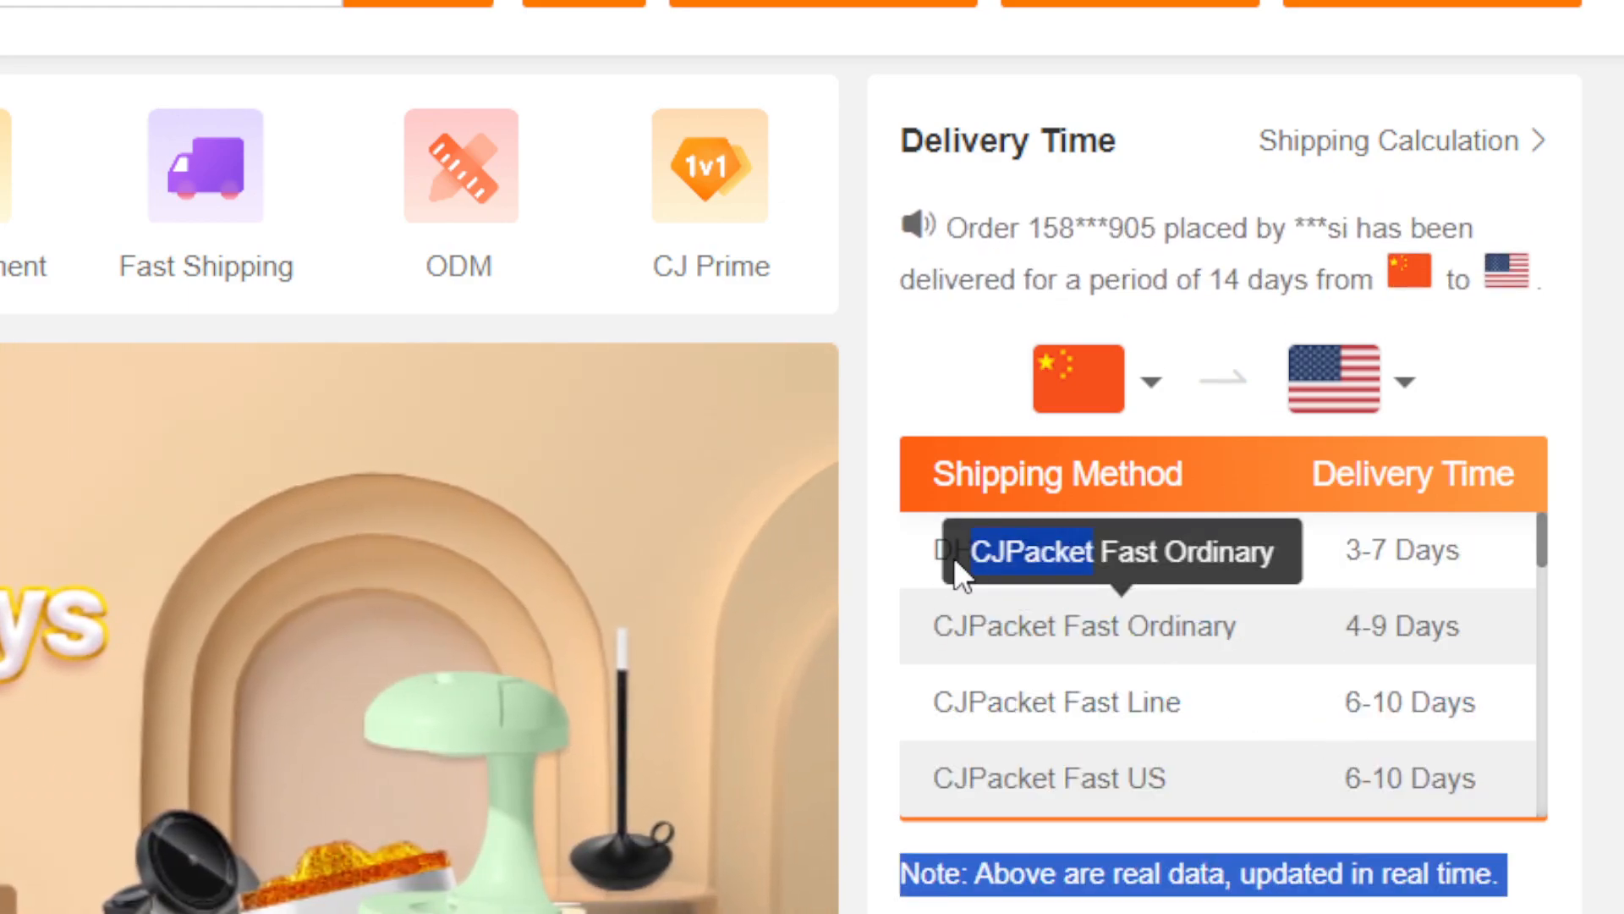
left_click(1007, 721)
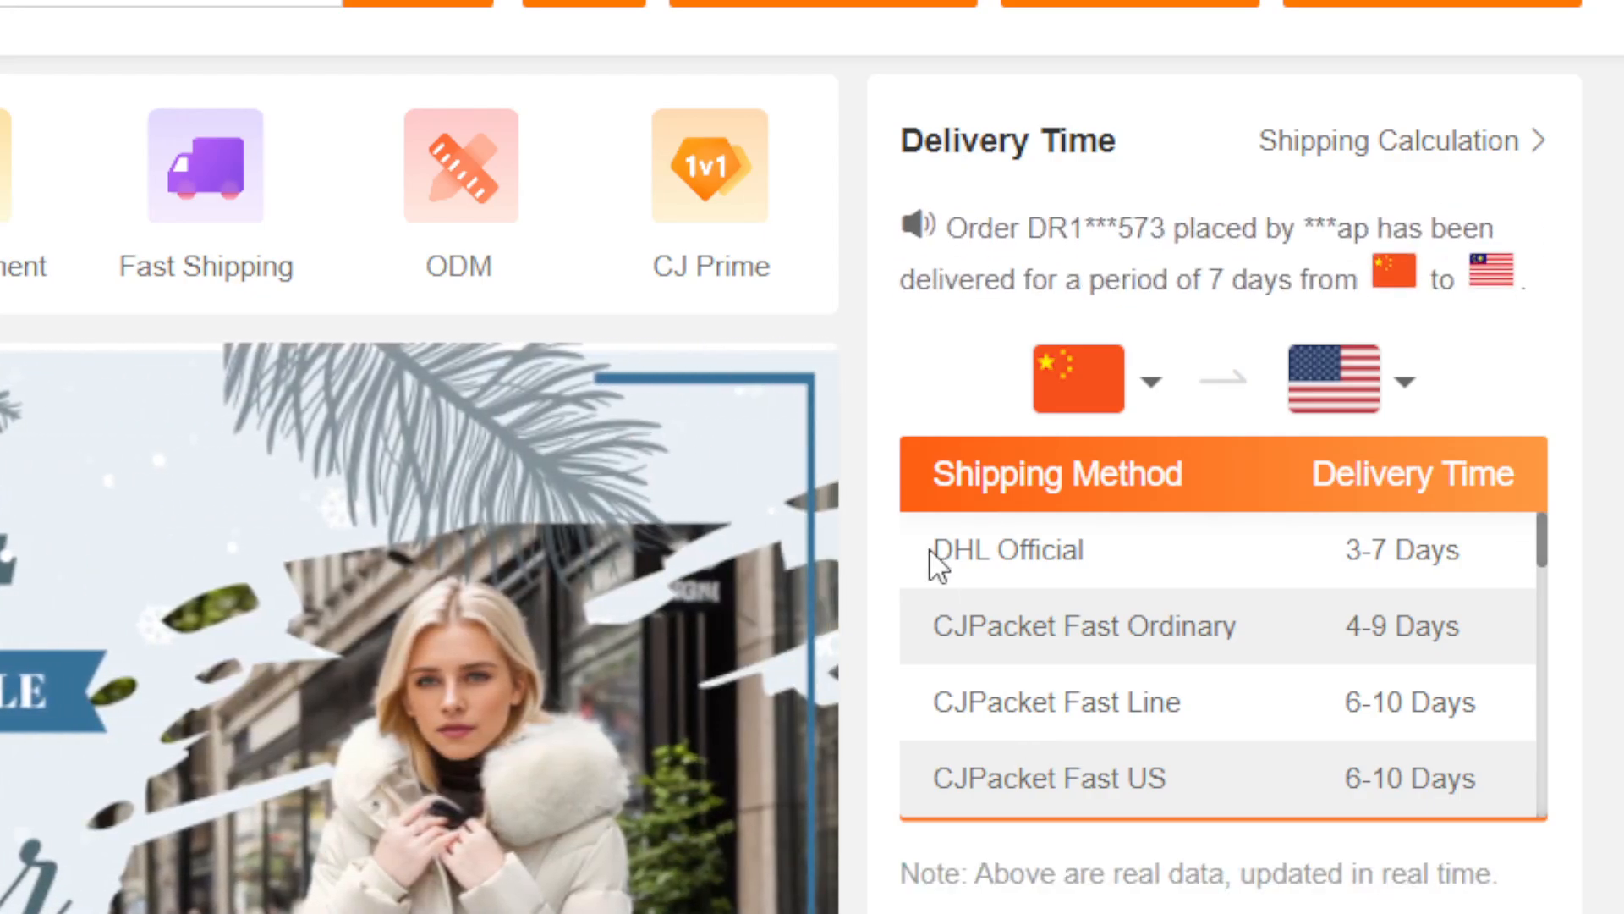
left_click_drag(930, 552, 1358, 777)
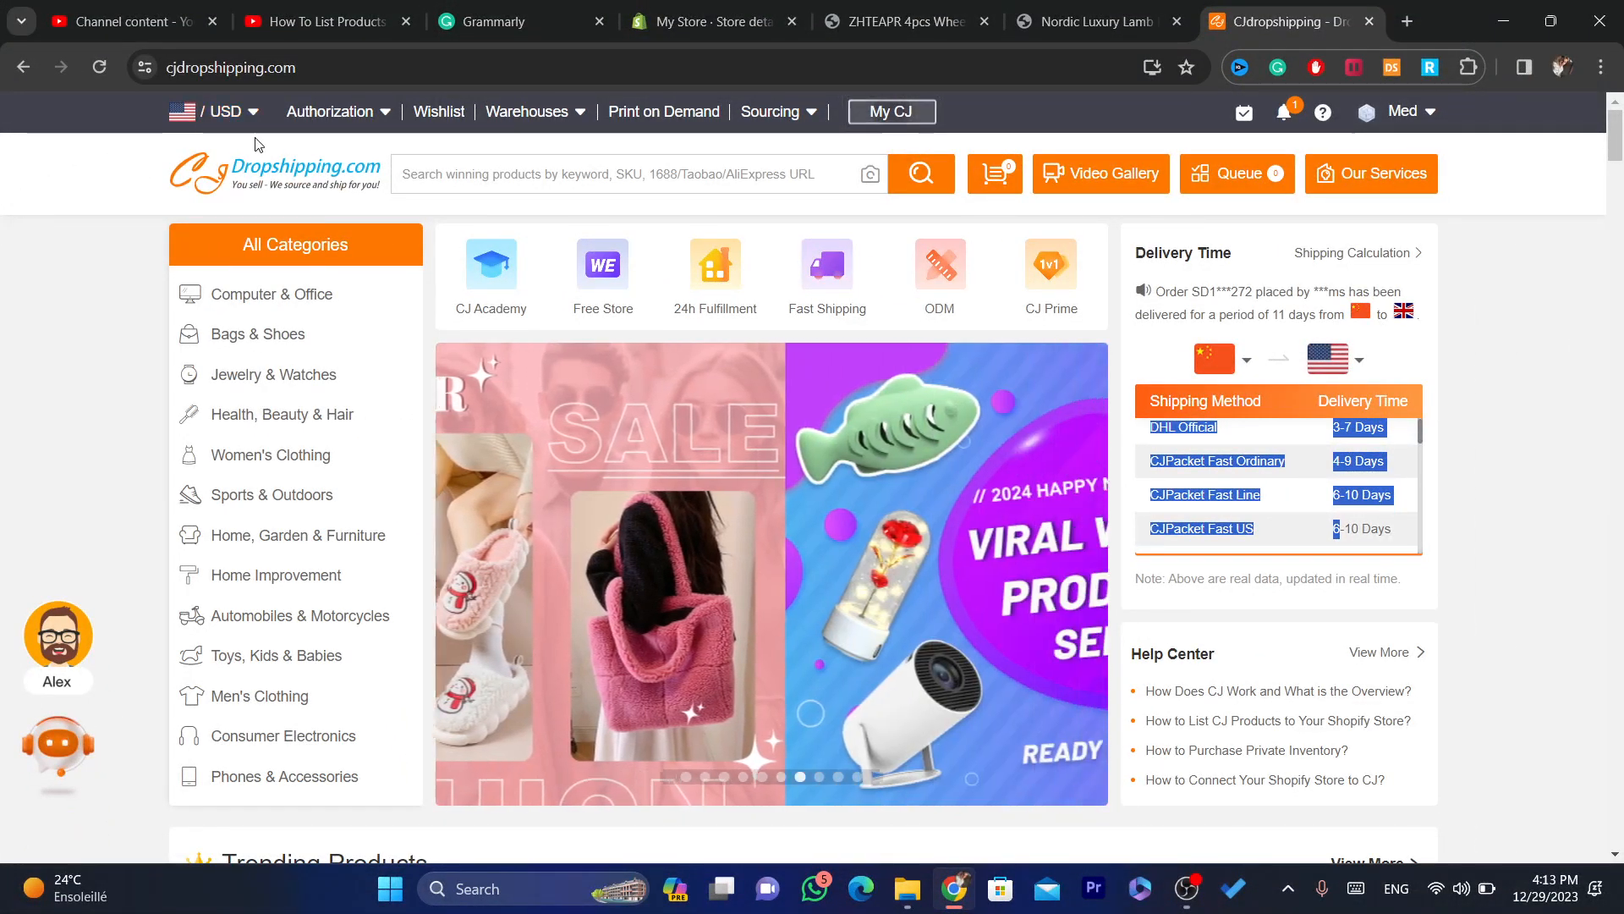
Step: Open the Shopify store authorization page, dismiss the welcome assistant and check the store list
mouse_move(310, 115)
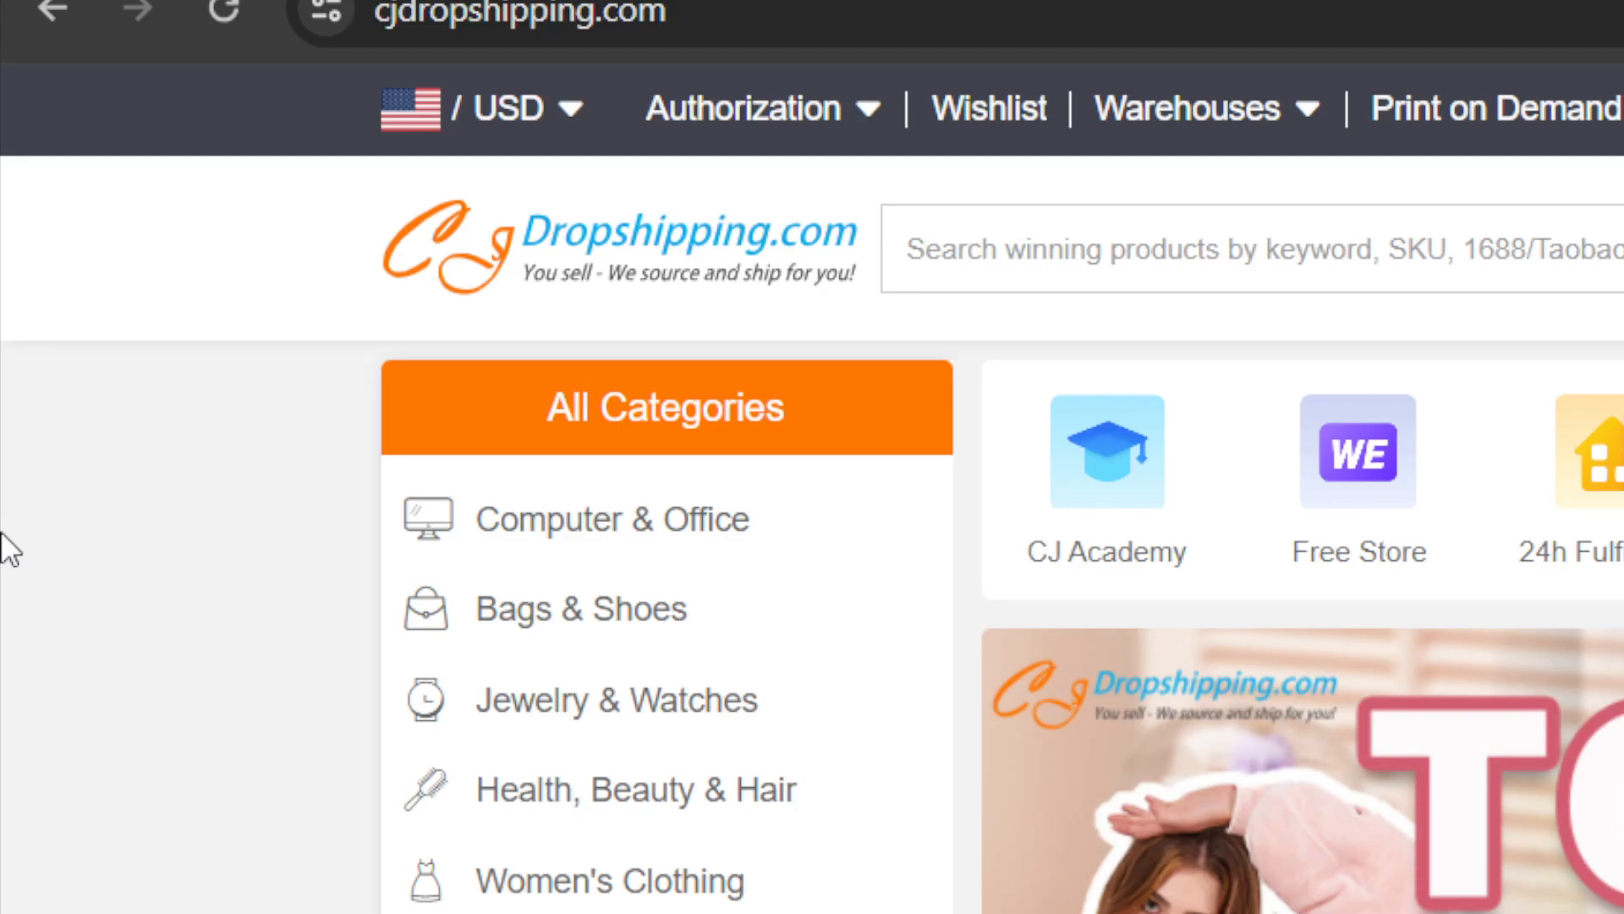
mouse_move(778, 131)
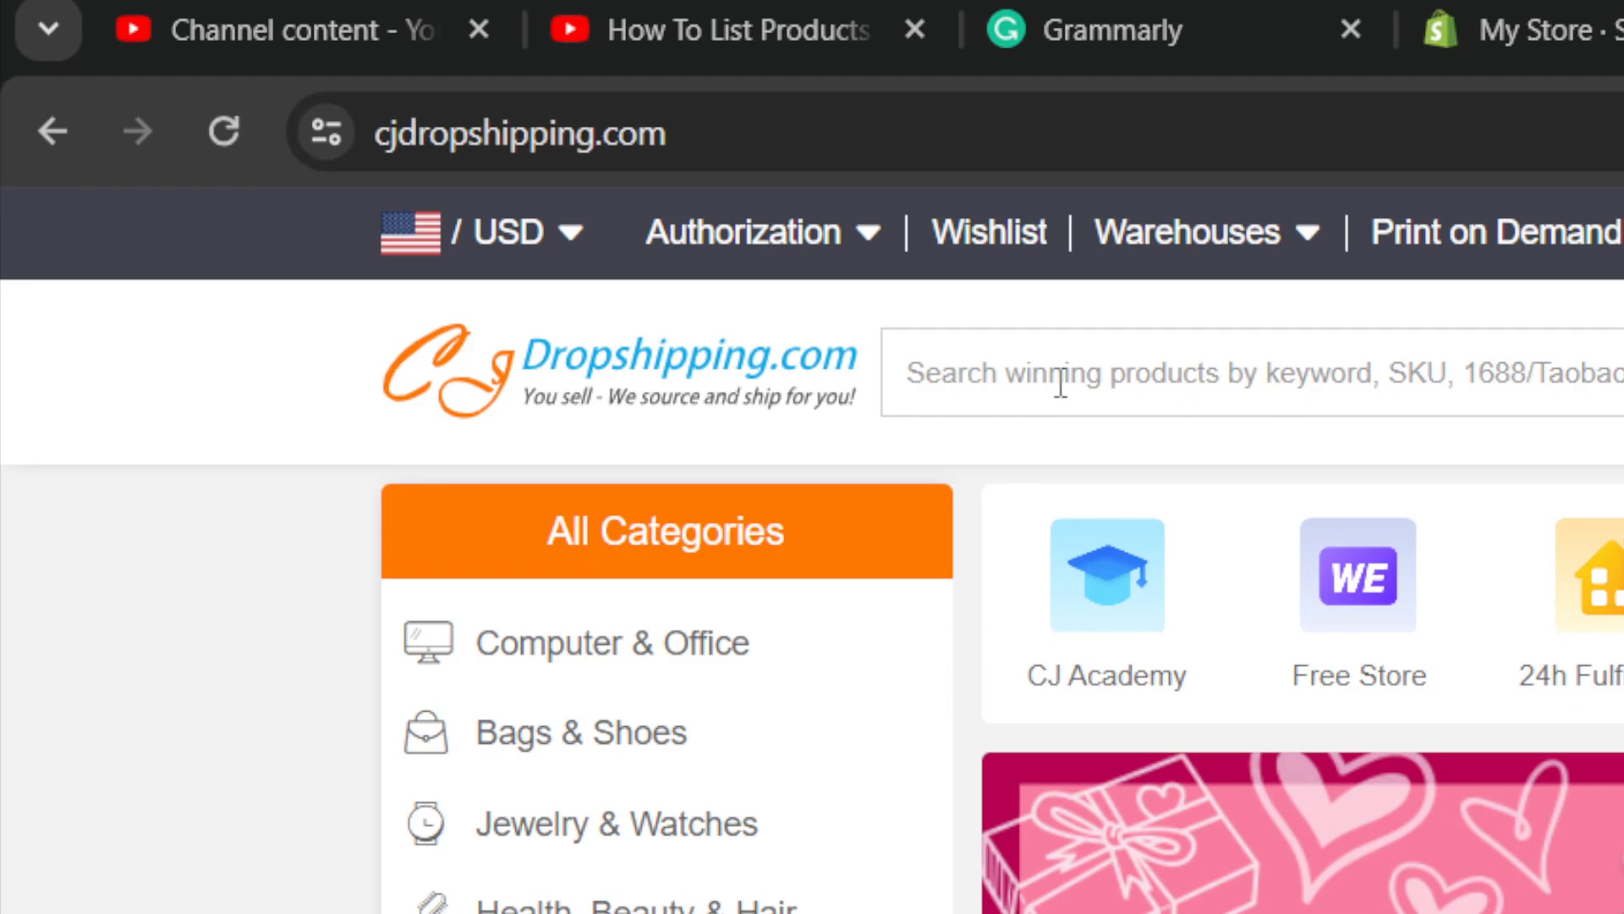
mouse_move(783, 243)
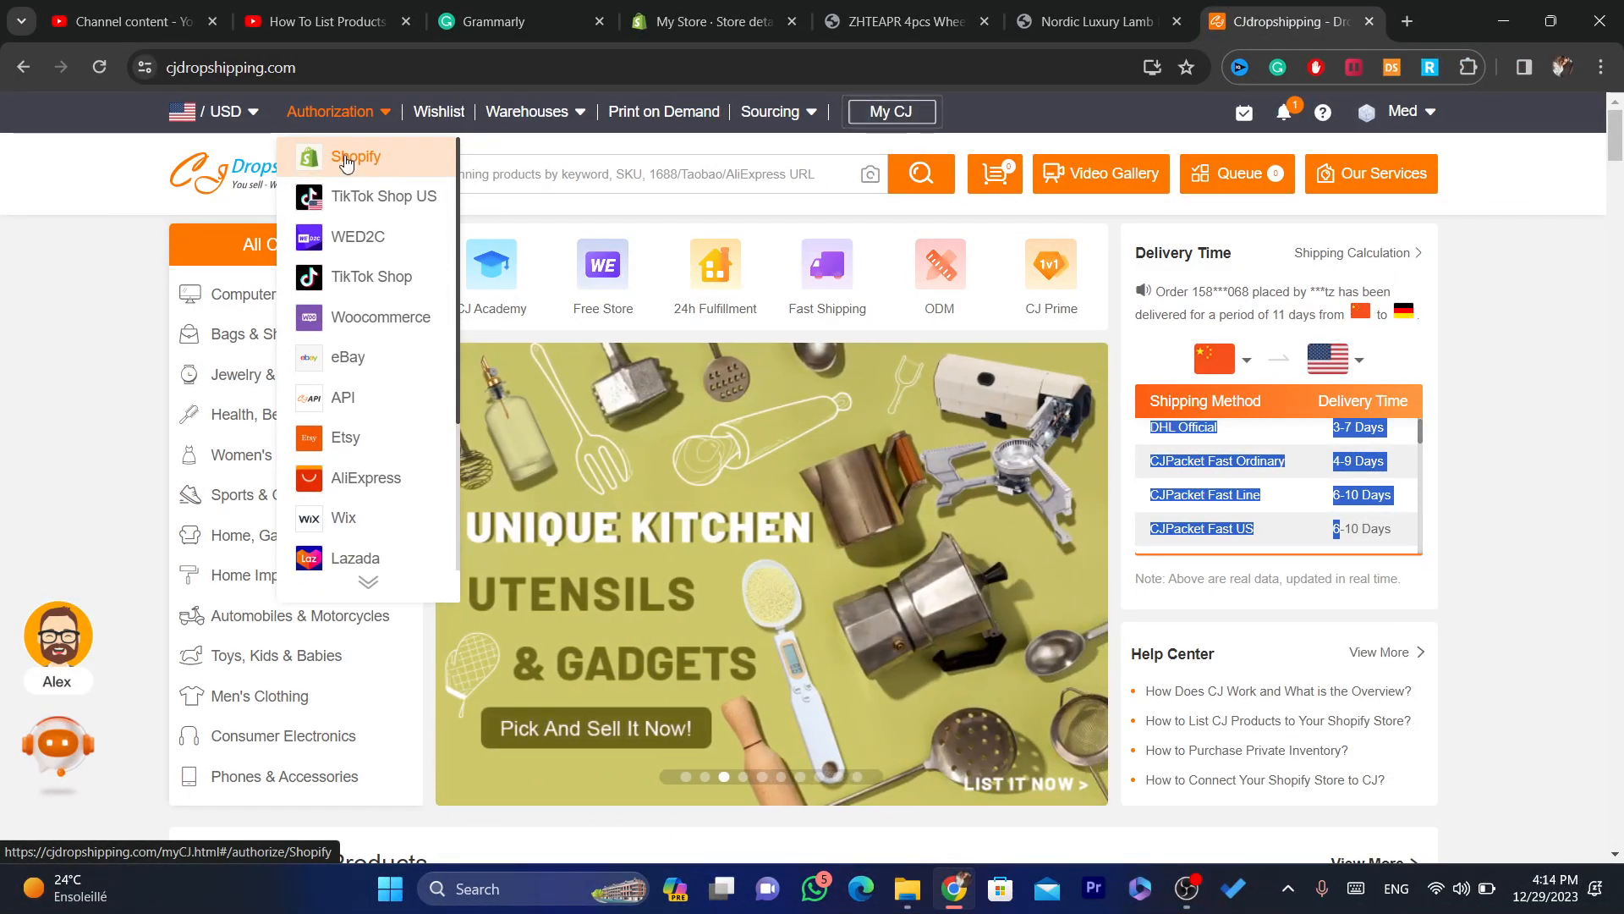
left_click(347, 161)
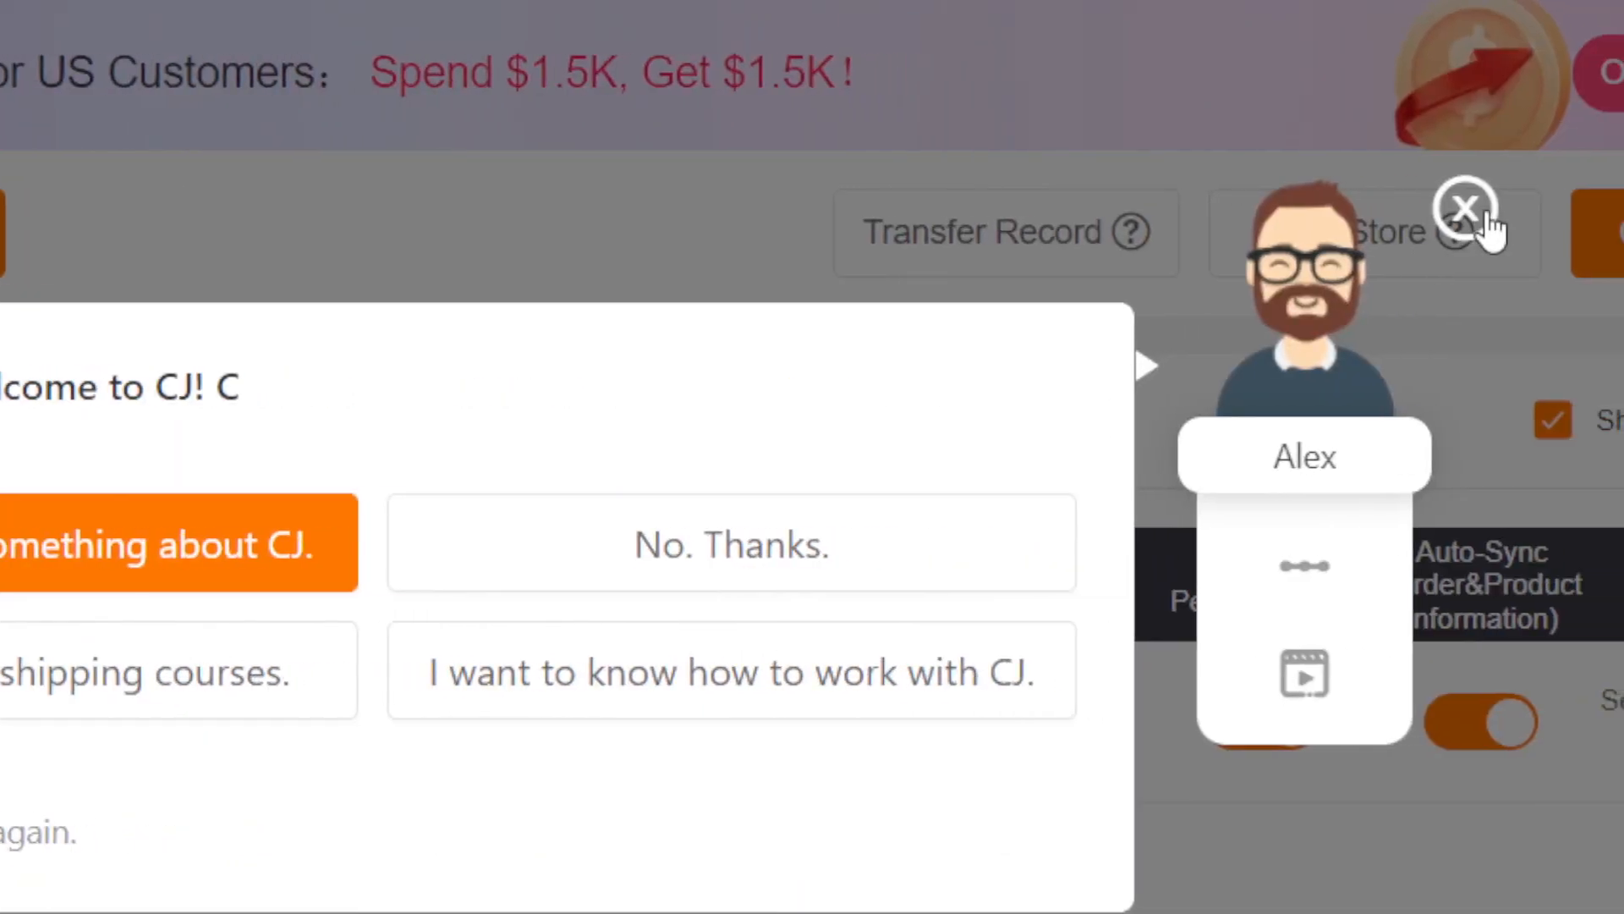
left_click(1464, 207)
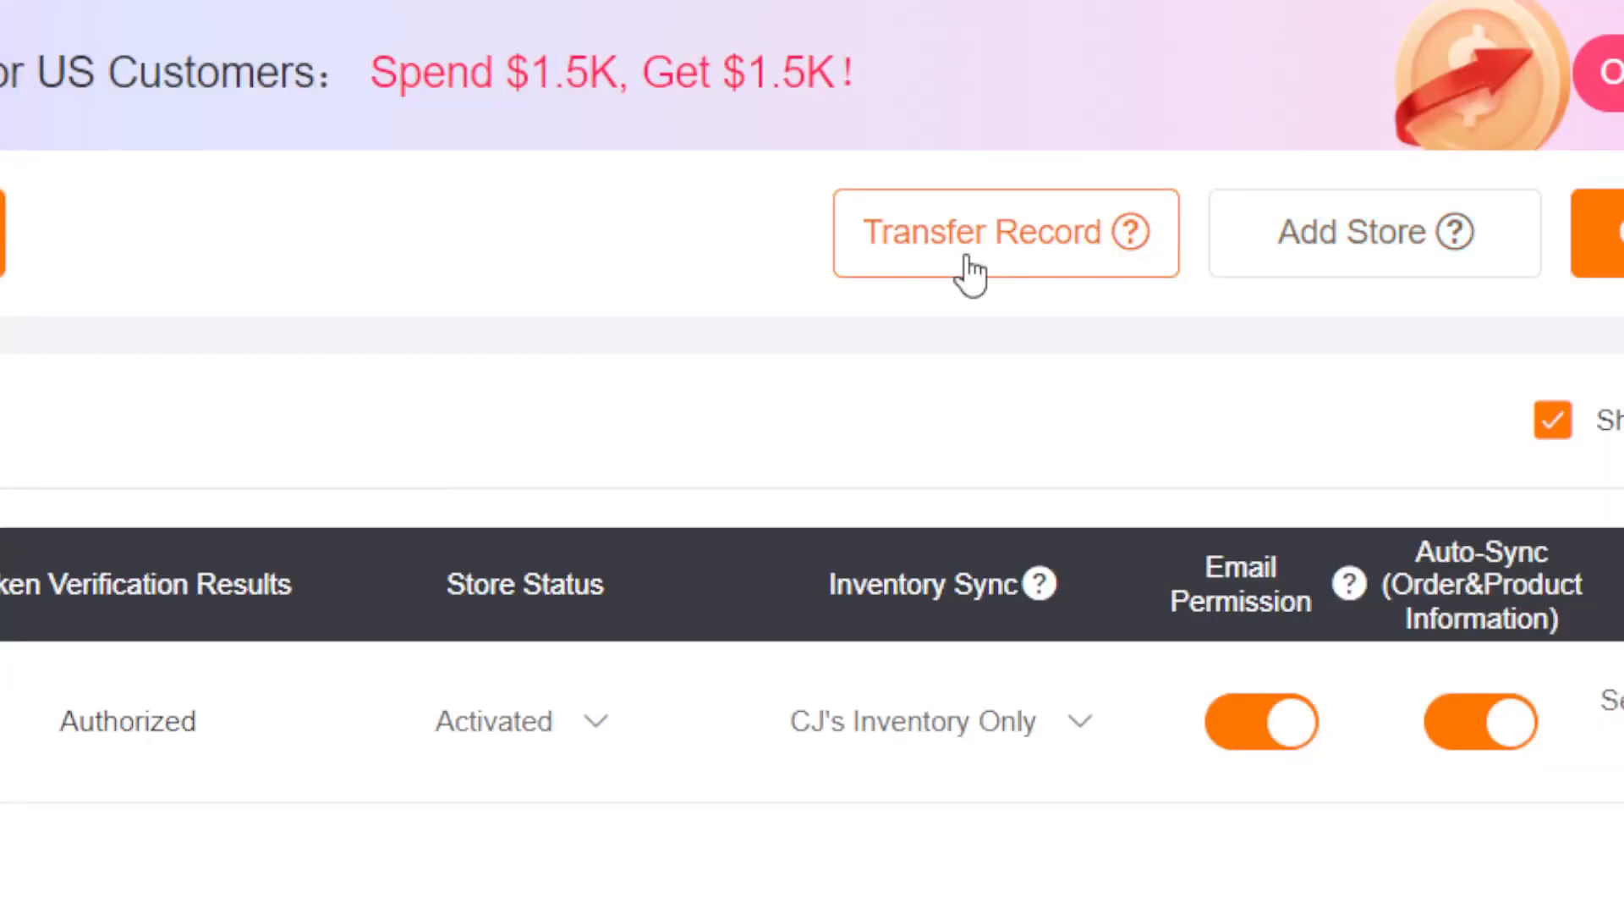
mouse_move(341, 717)
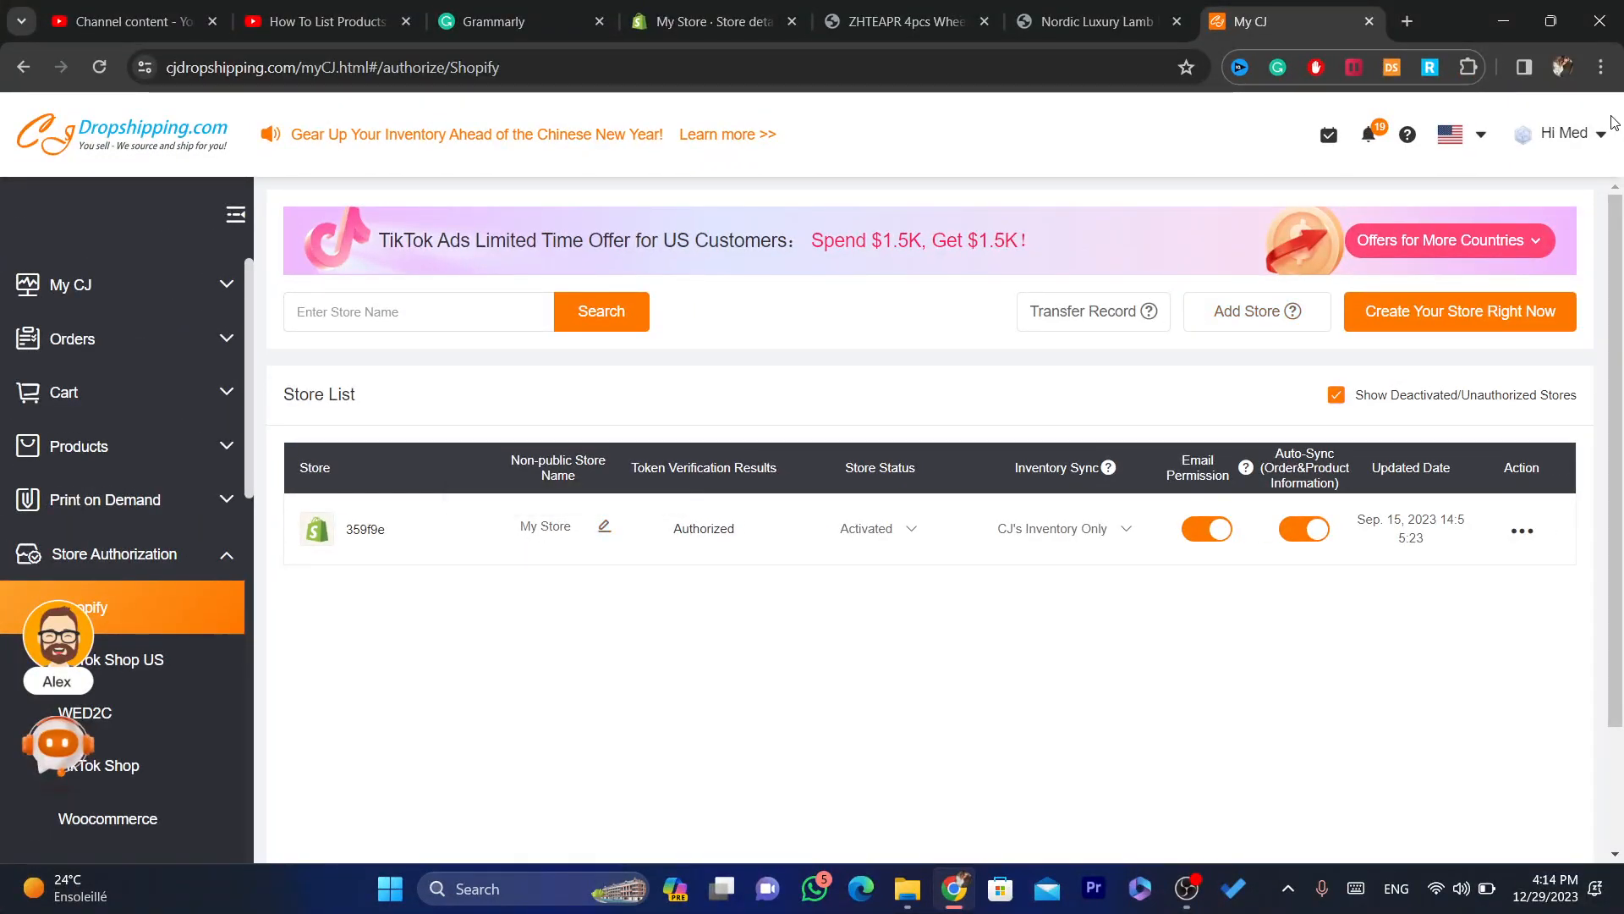
Step: Open the Account Security settings in the CJ user profile
mouse_move(1572, 127)
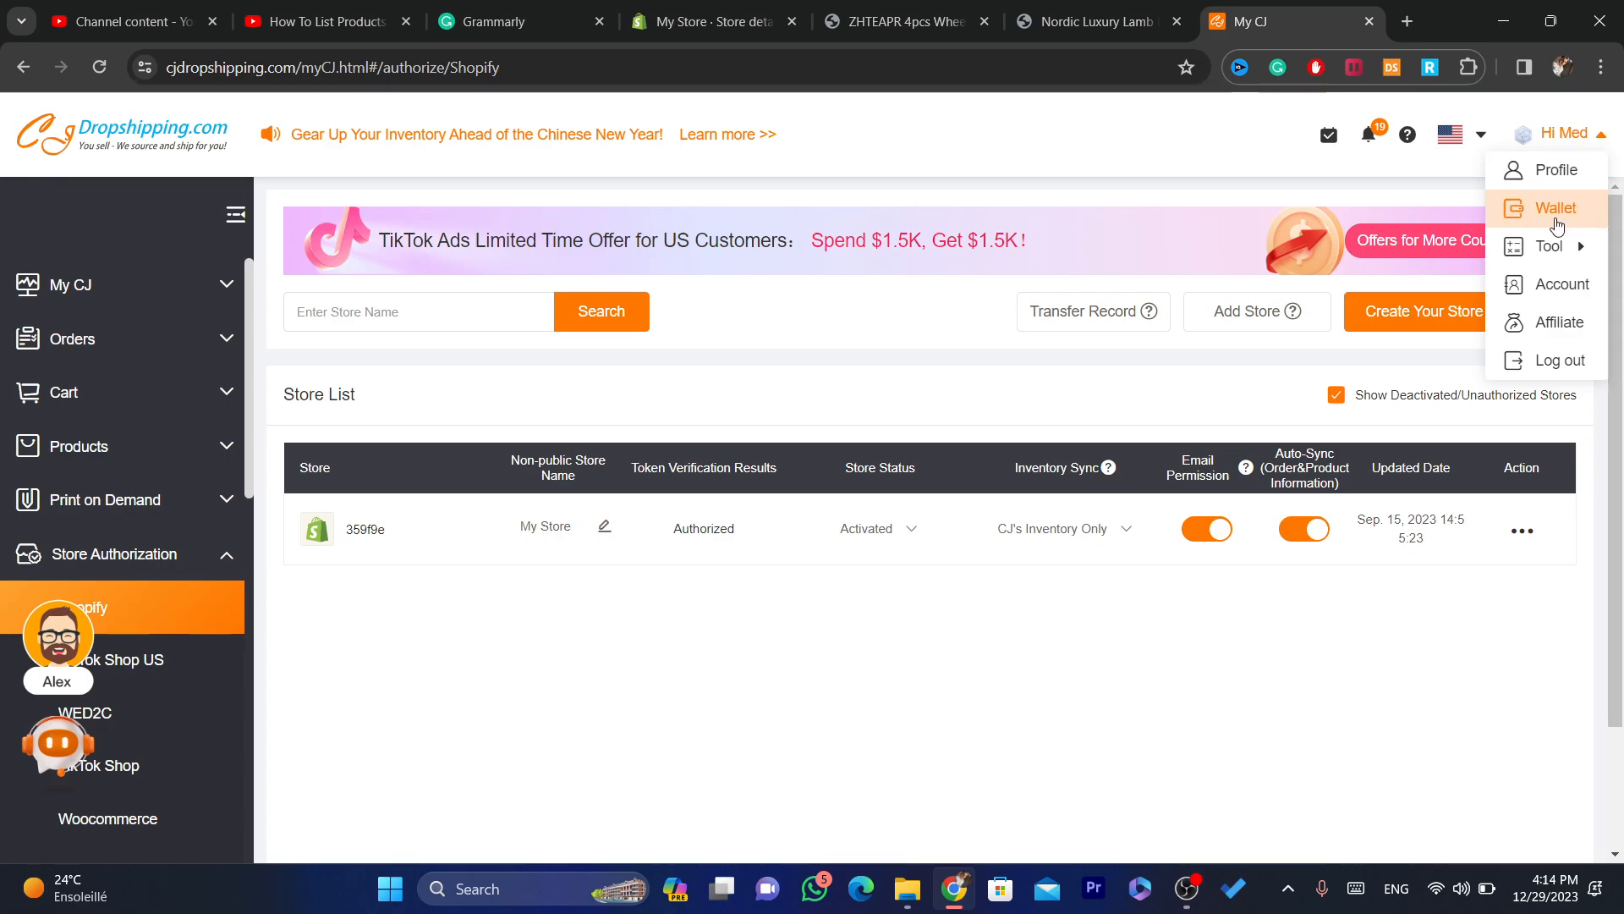
left_click(1564, 285)
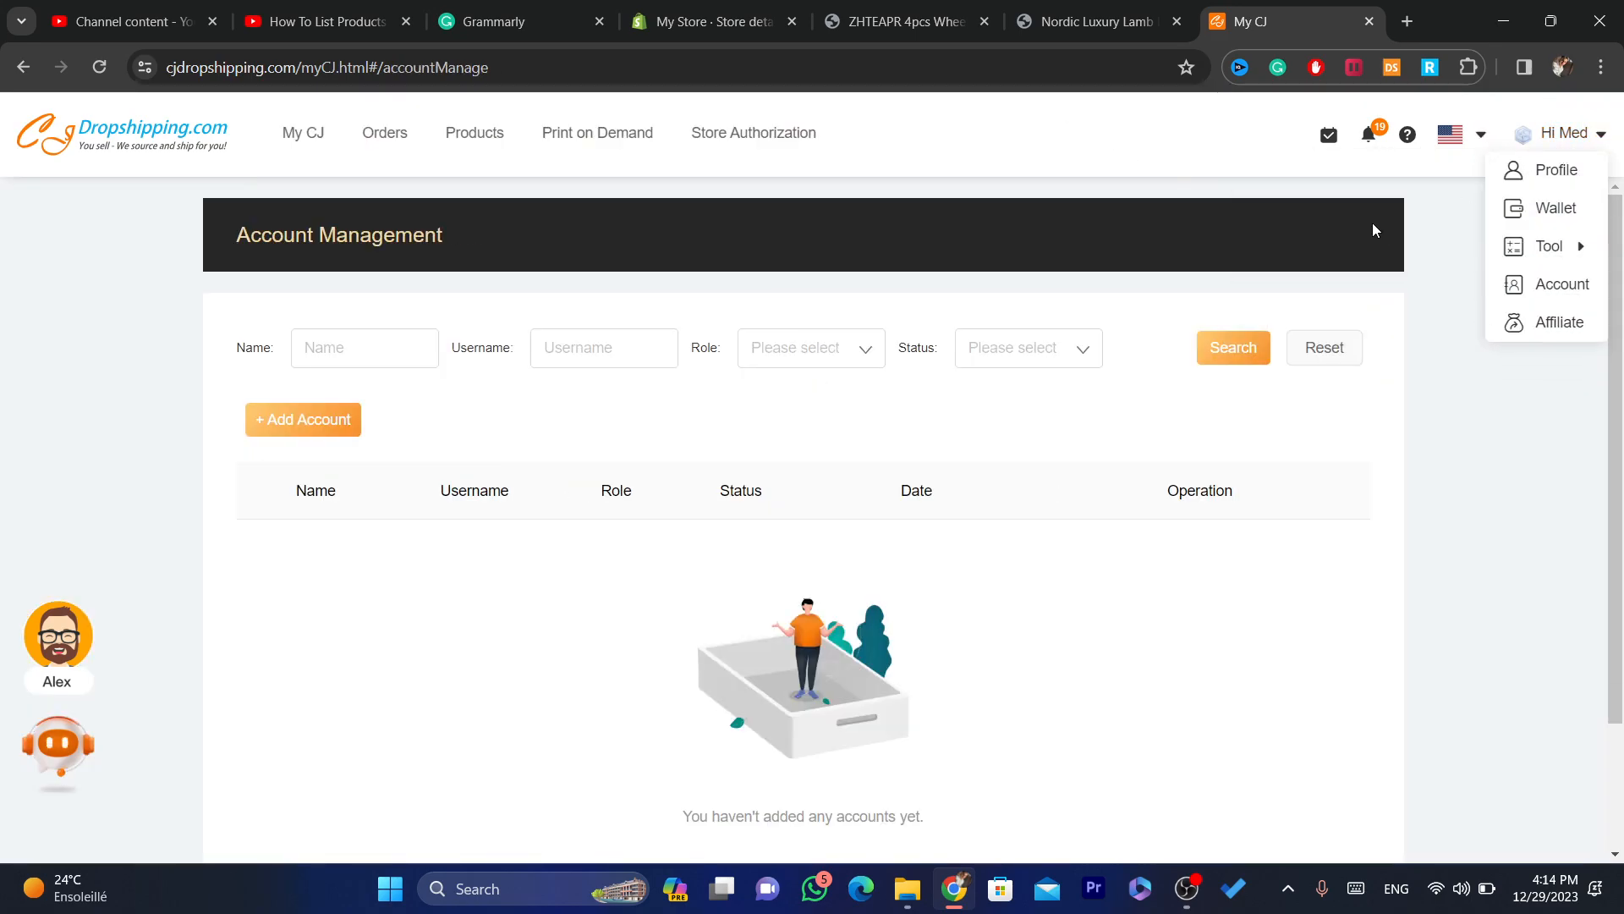
mouse_move(1566, 151)
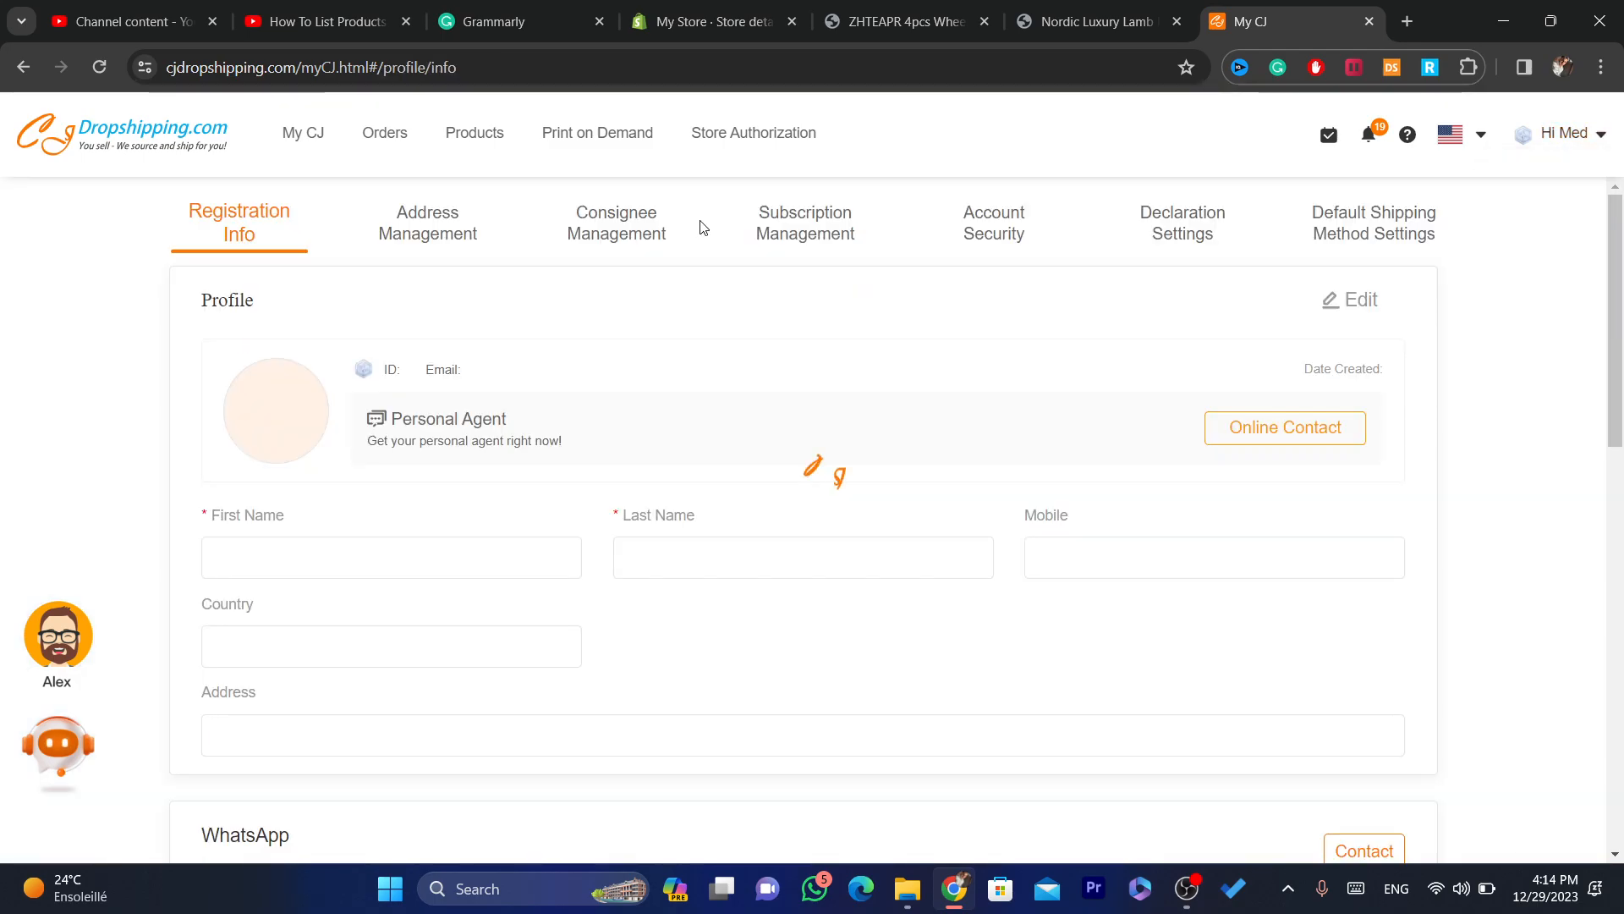
left_click(1030, 216)
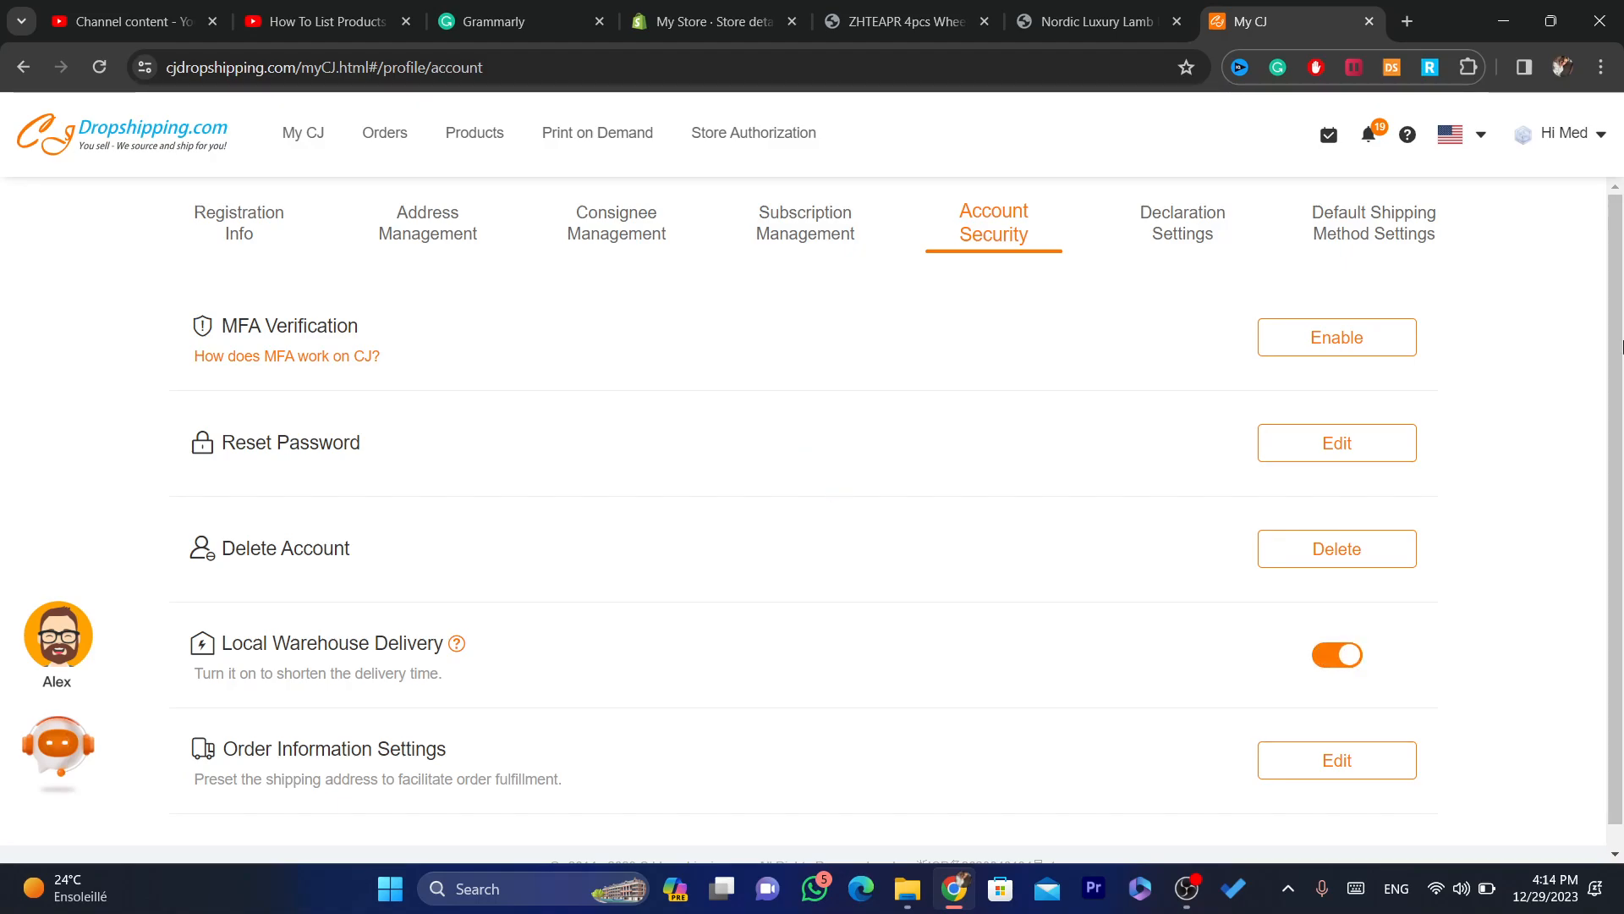
Step: Start deleting the CJ account, agree to the account deactivation terms and proceed to the email verification
left_click(1324, 548)
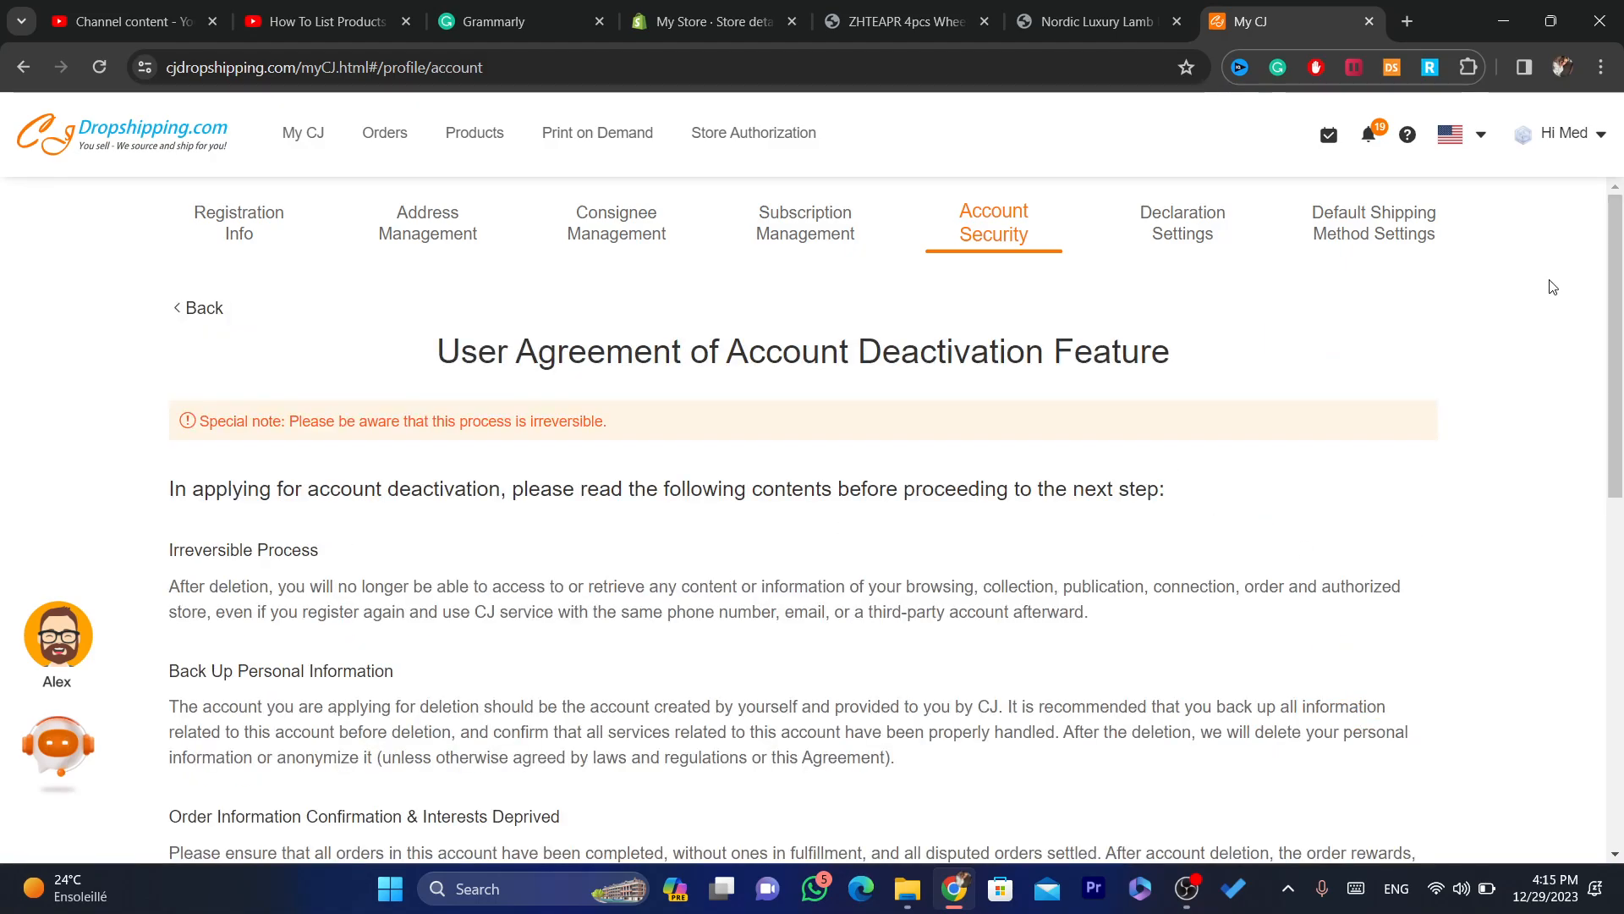
left_click_drag(1606, 294, 1606, 644)
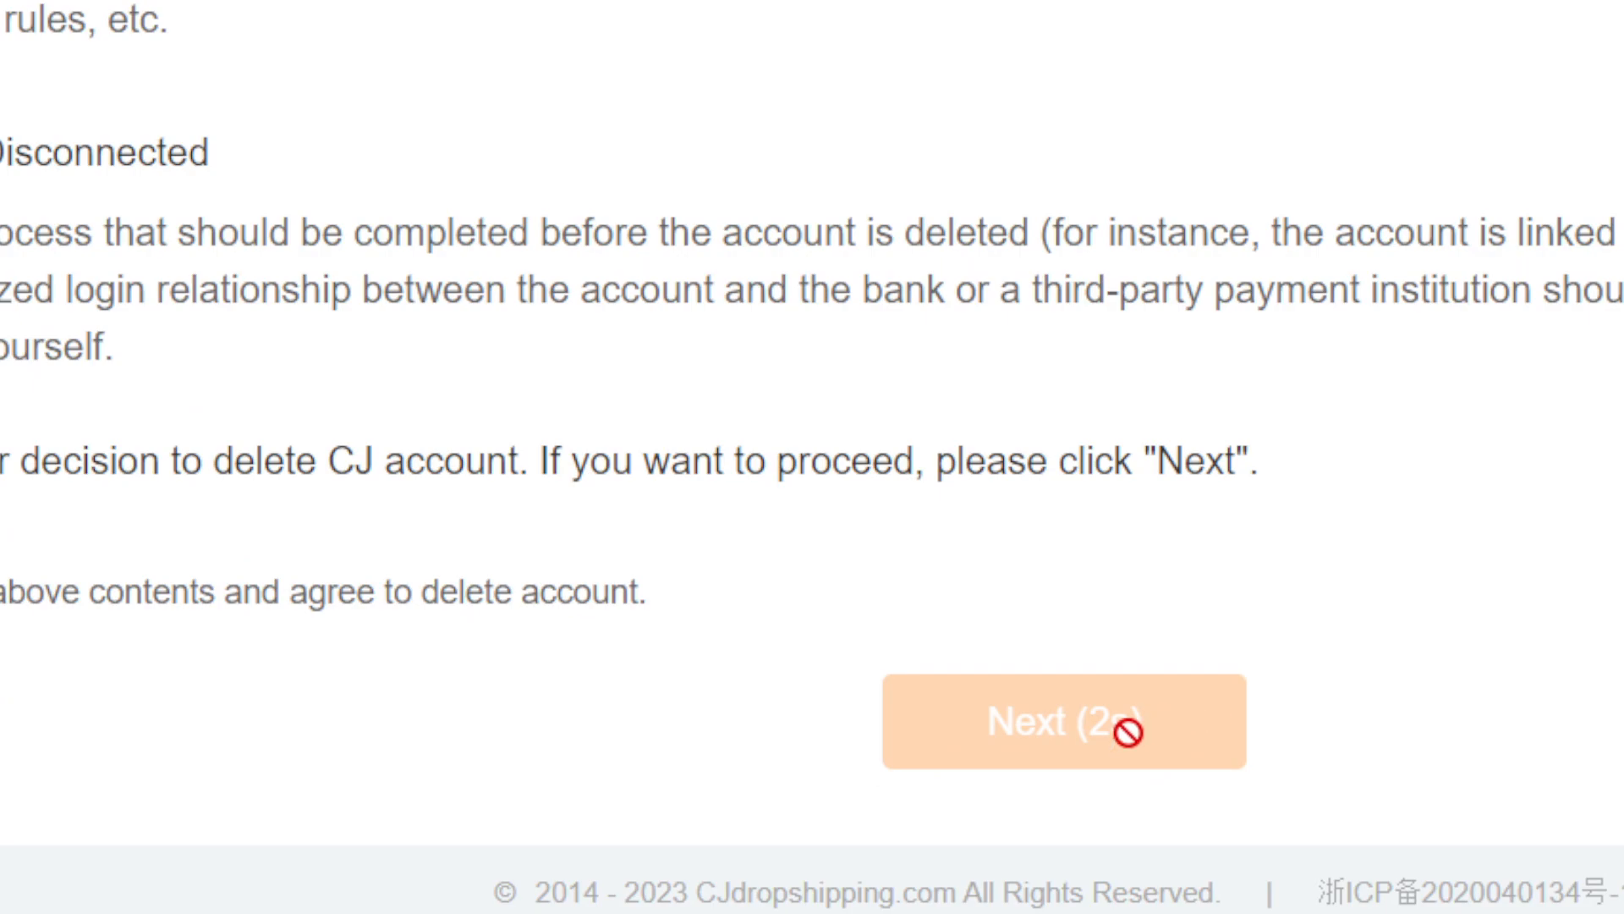
left_click(1077, 744)
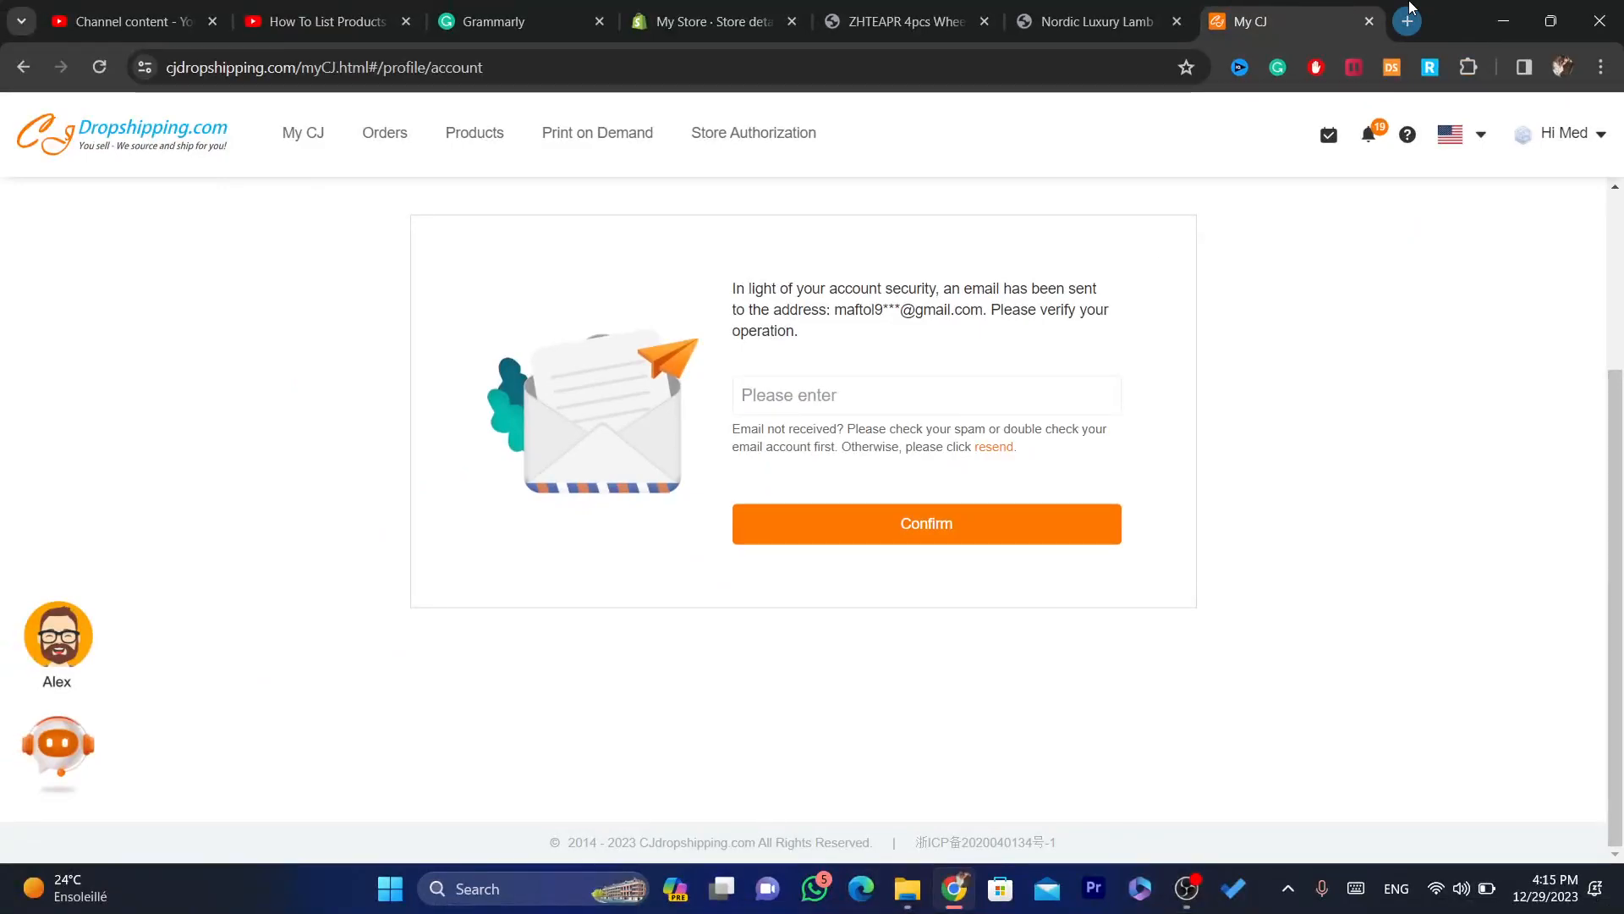
Step: Open Gmail in a new browser tab and select the verification code in CJdropshipping's Email Verification message
left_click(1406, 21)
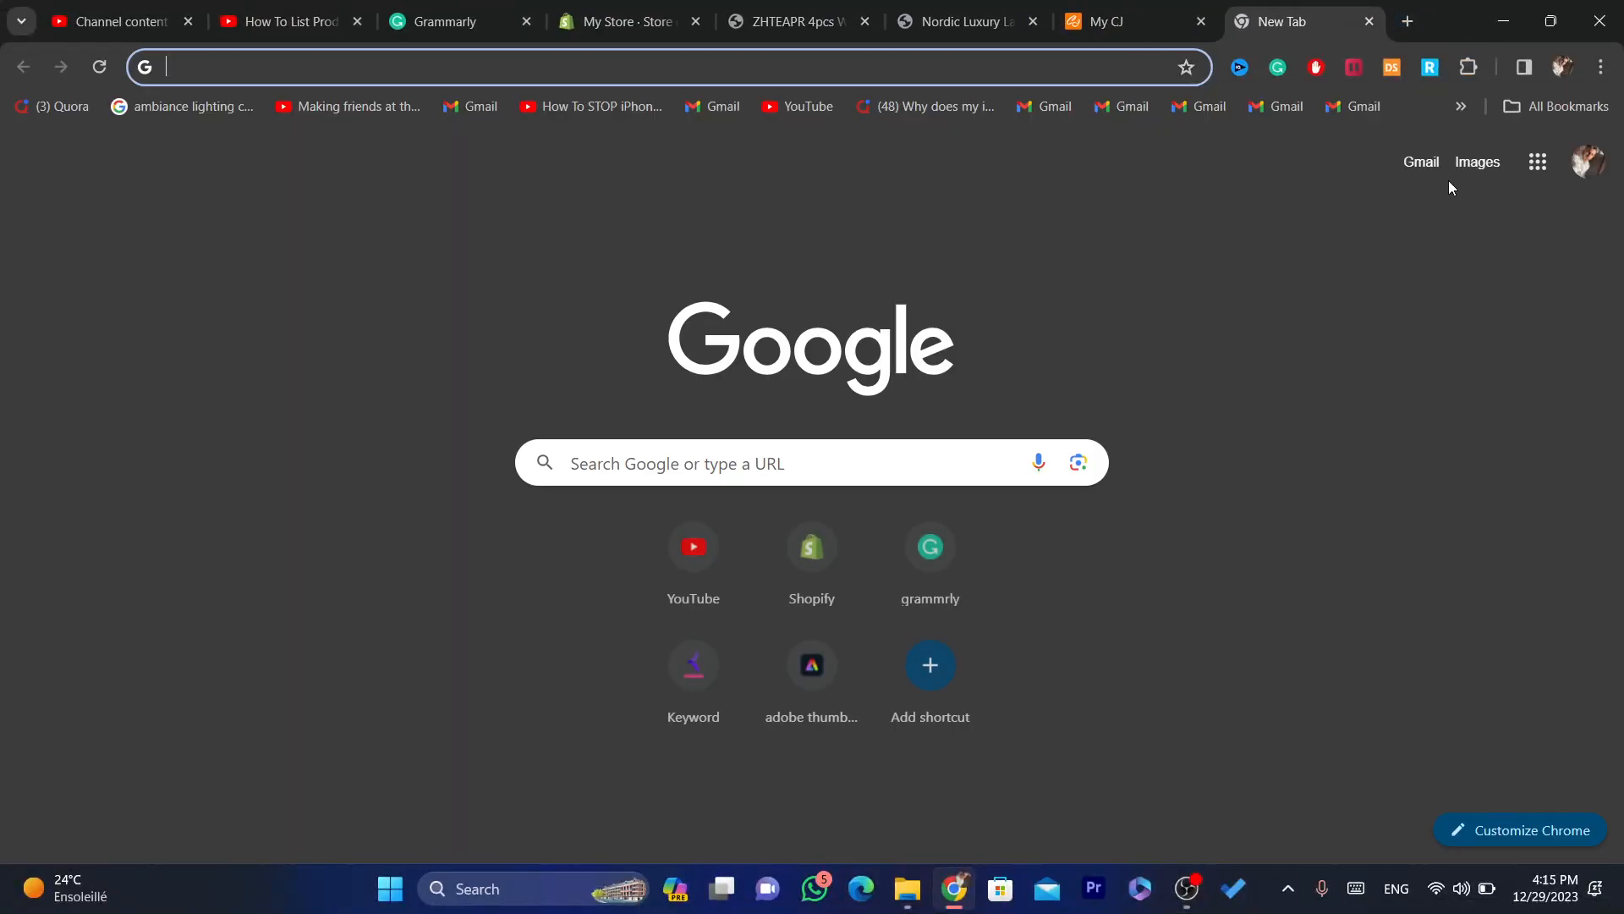
left_click(1421, 161)
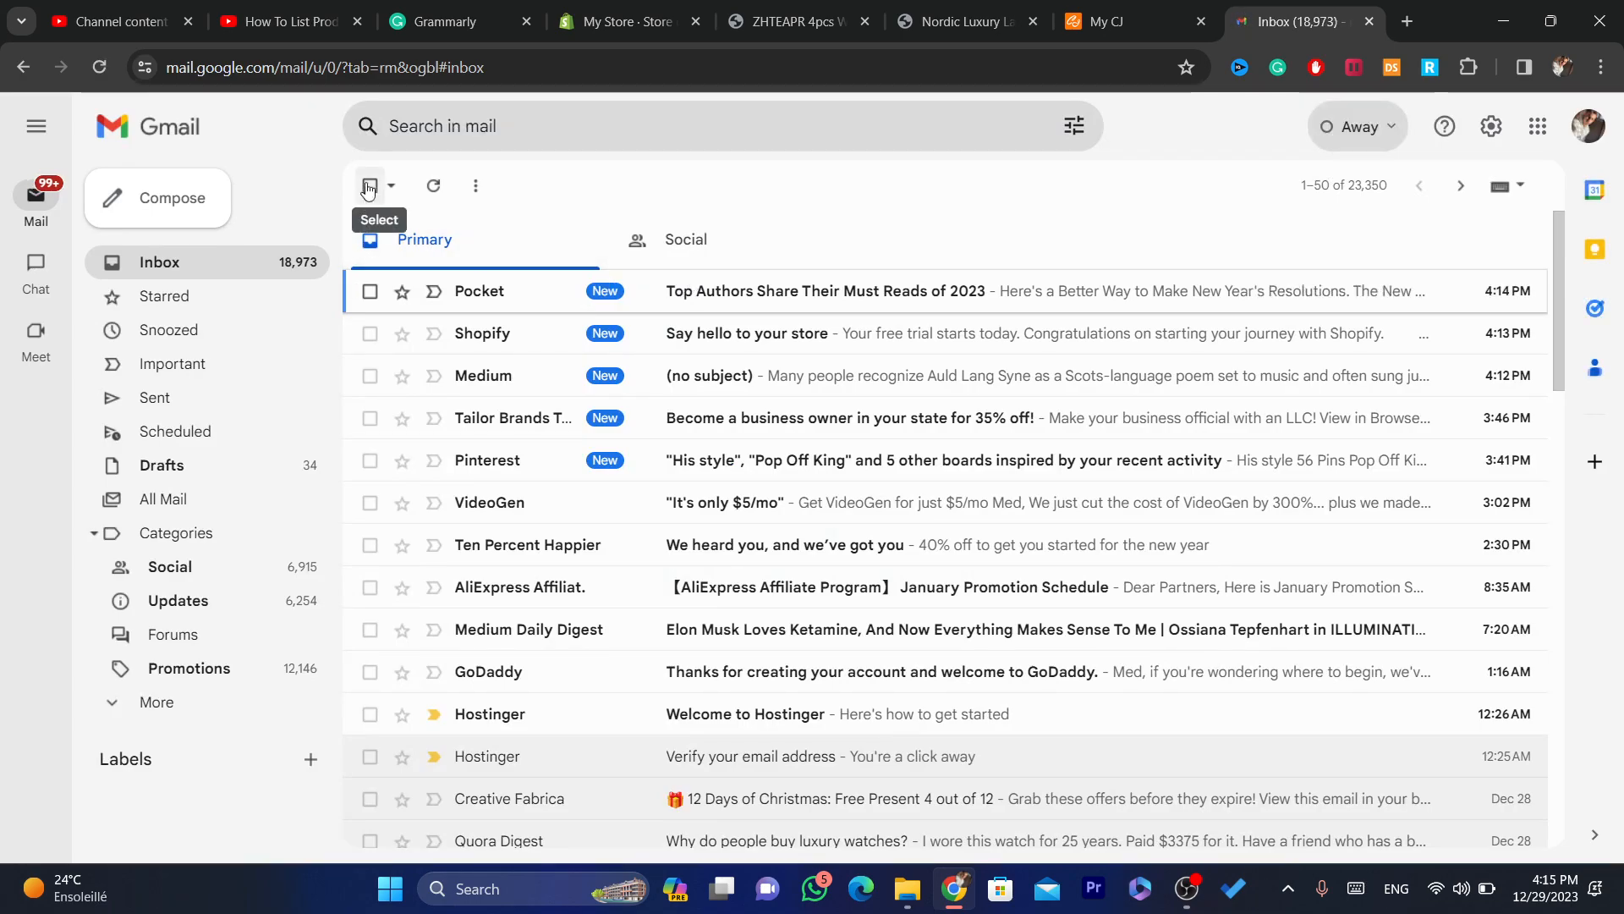
left_click(697, 292)
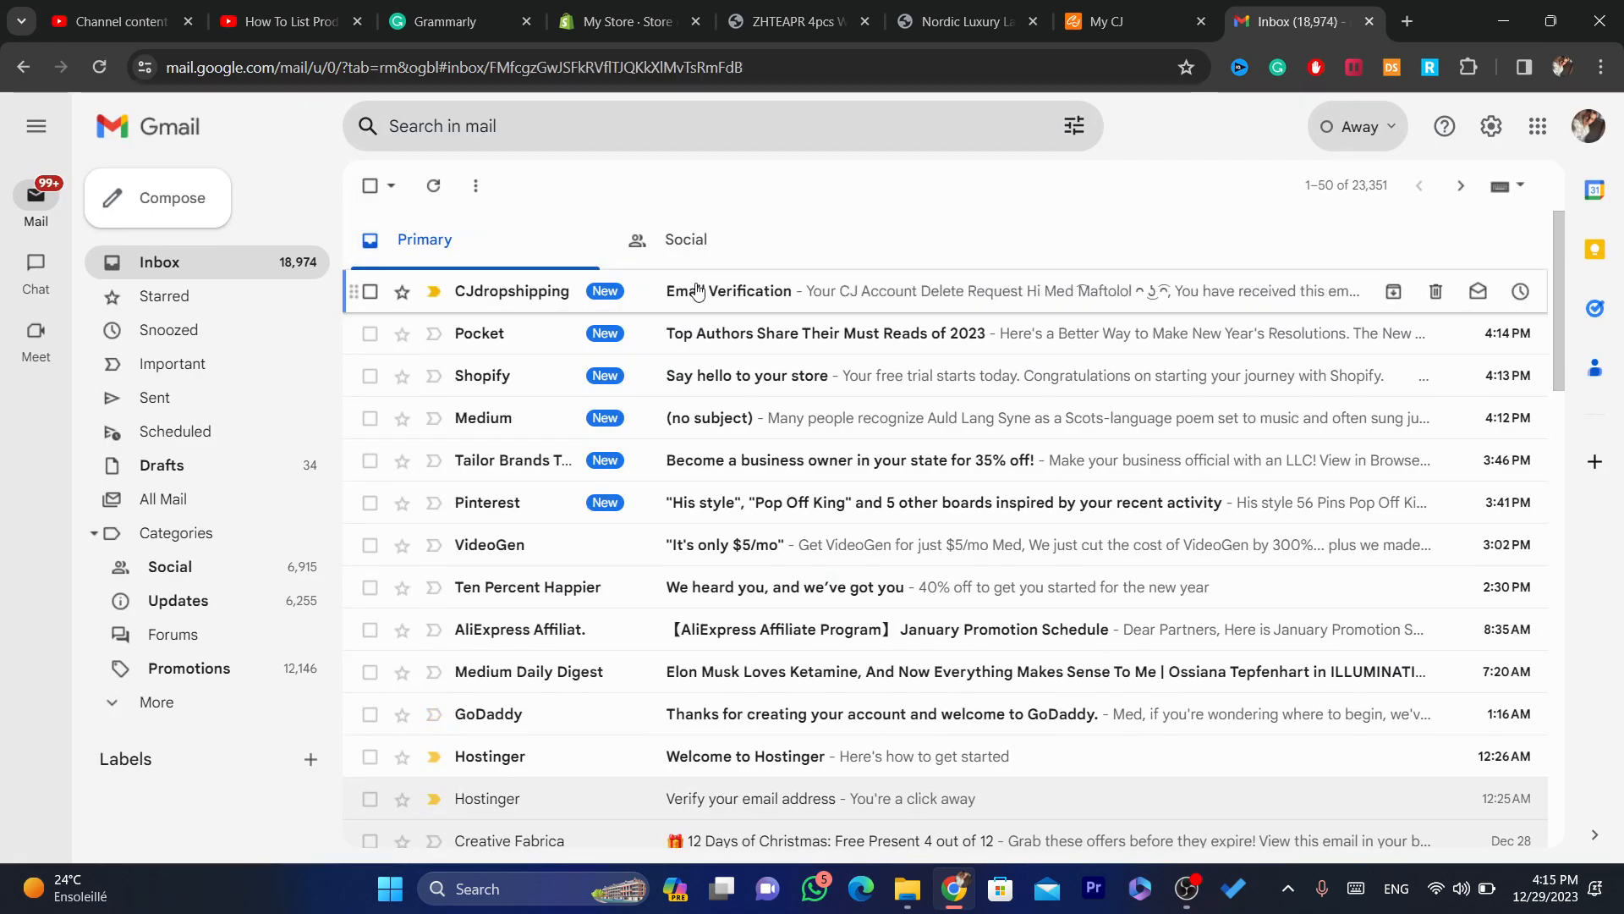
double_click(848, 668)
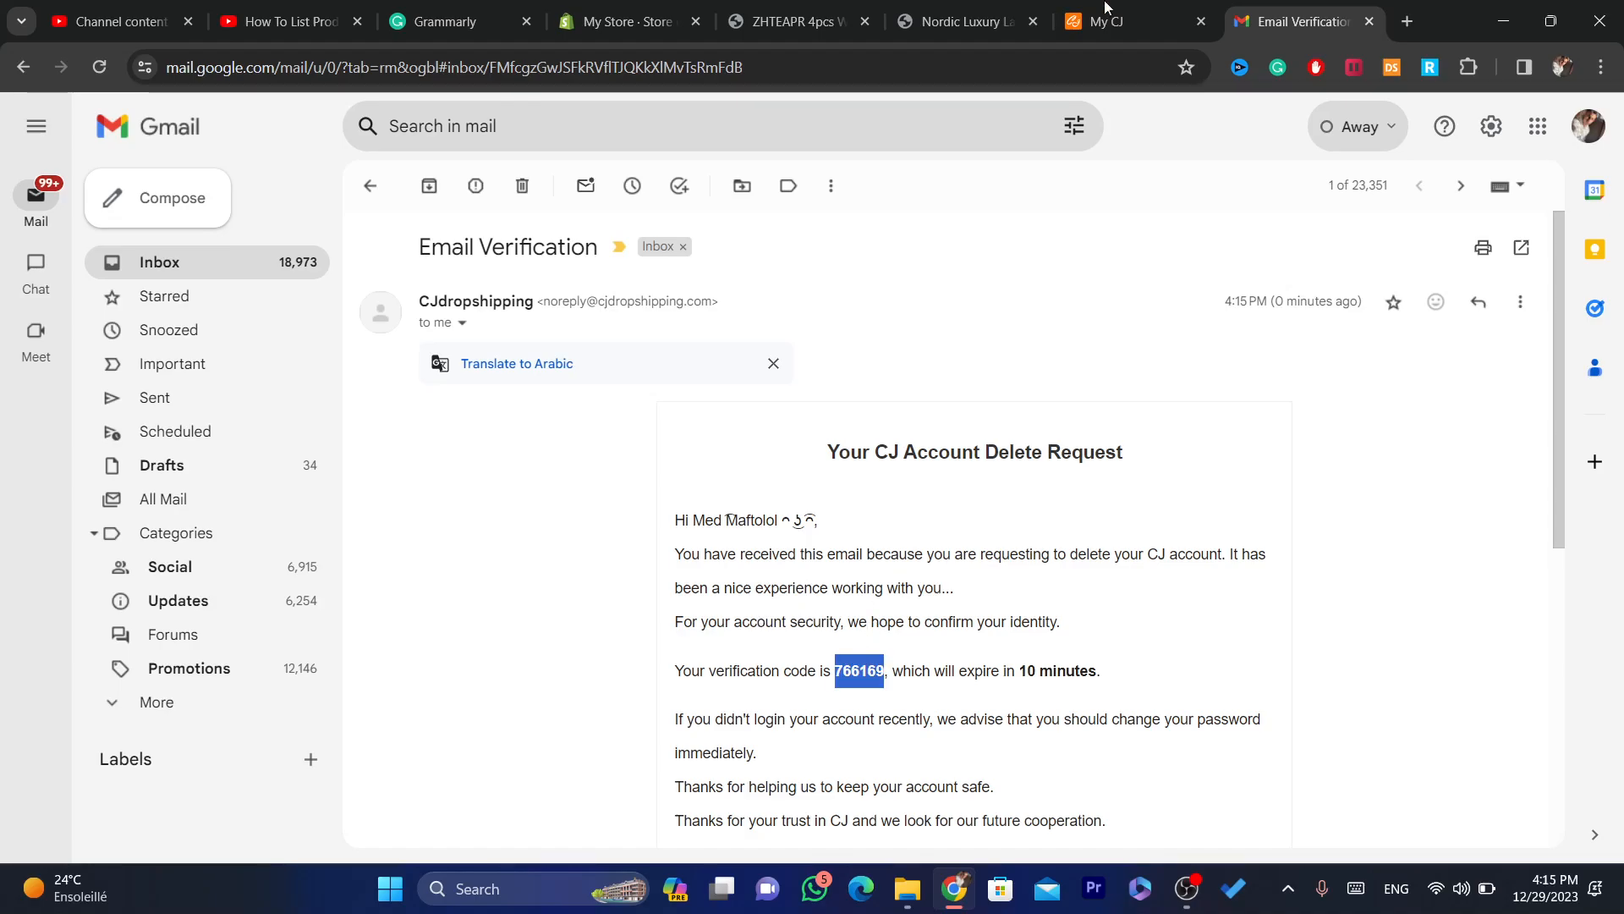
Step: Return to the CJdropshipping page, enter the emailed verification code and confirm the account deletion
left_click(1105, 8)
left_click(878, 405)
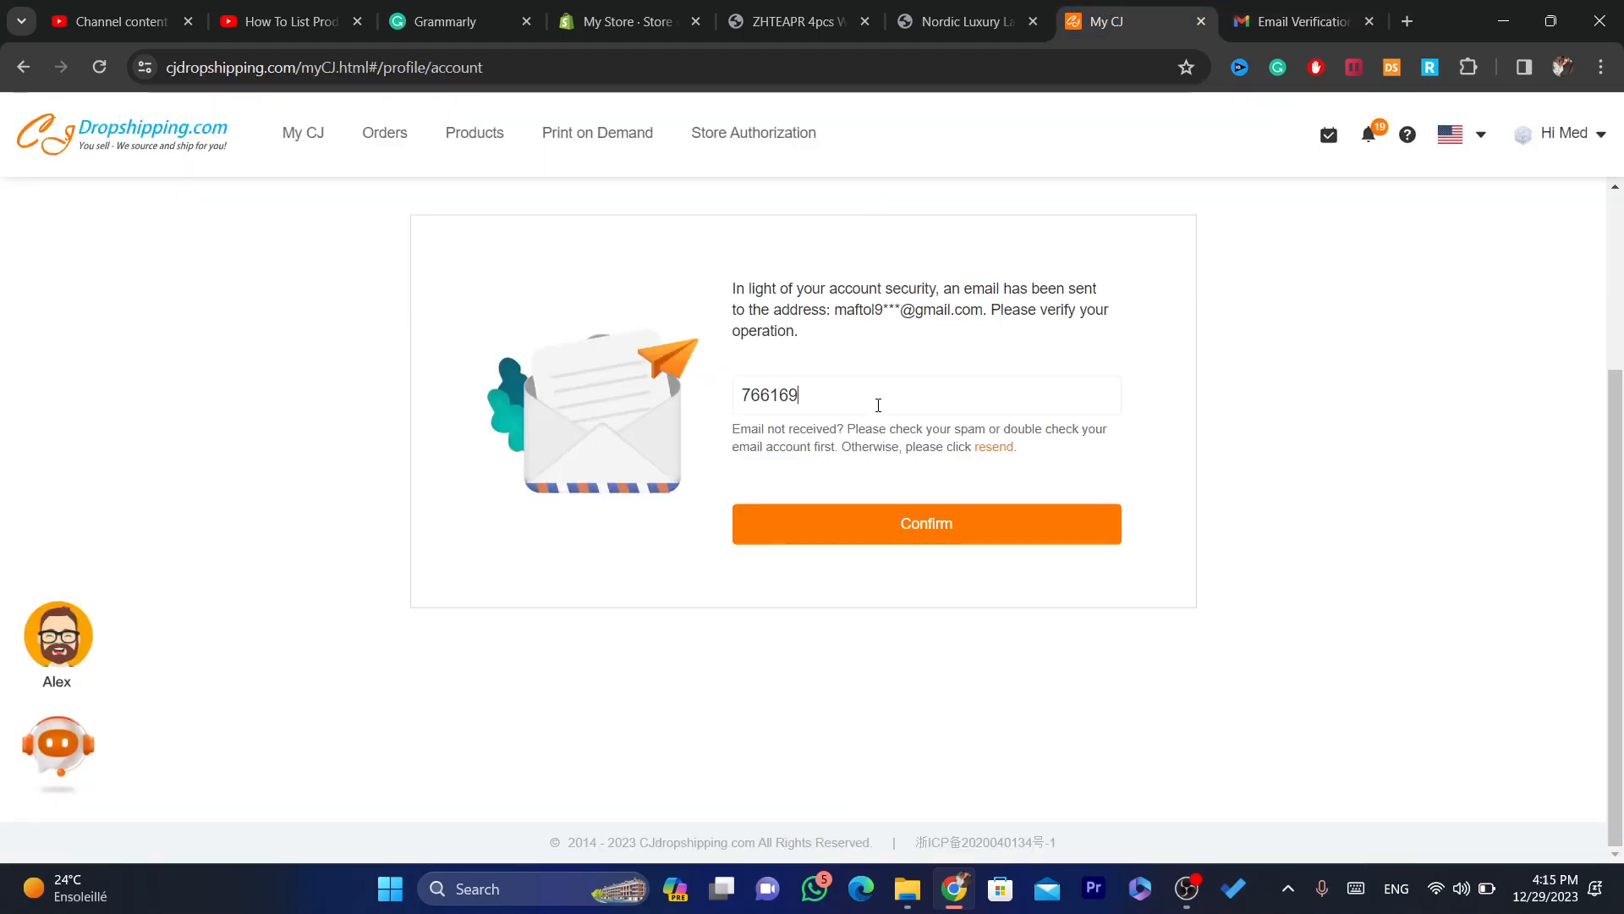
left_click(899, 522)
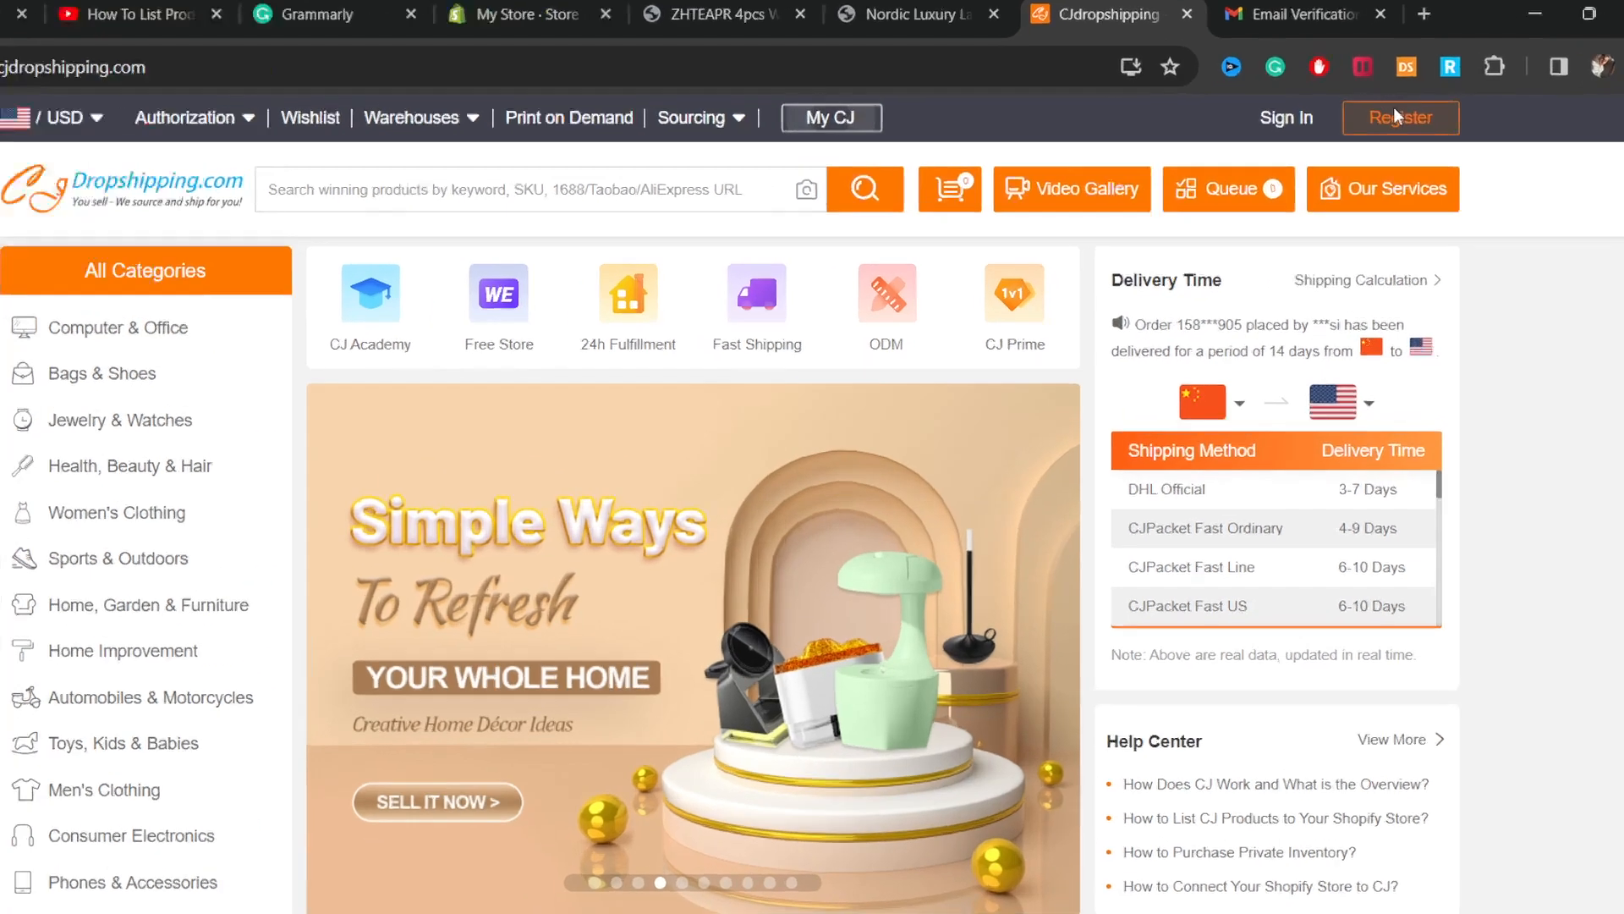
Step: Register a new CJdropshipping account by signing up with Google, and dismiss the welcome assistant
left_click(1385, 113)
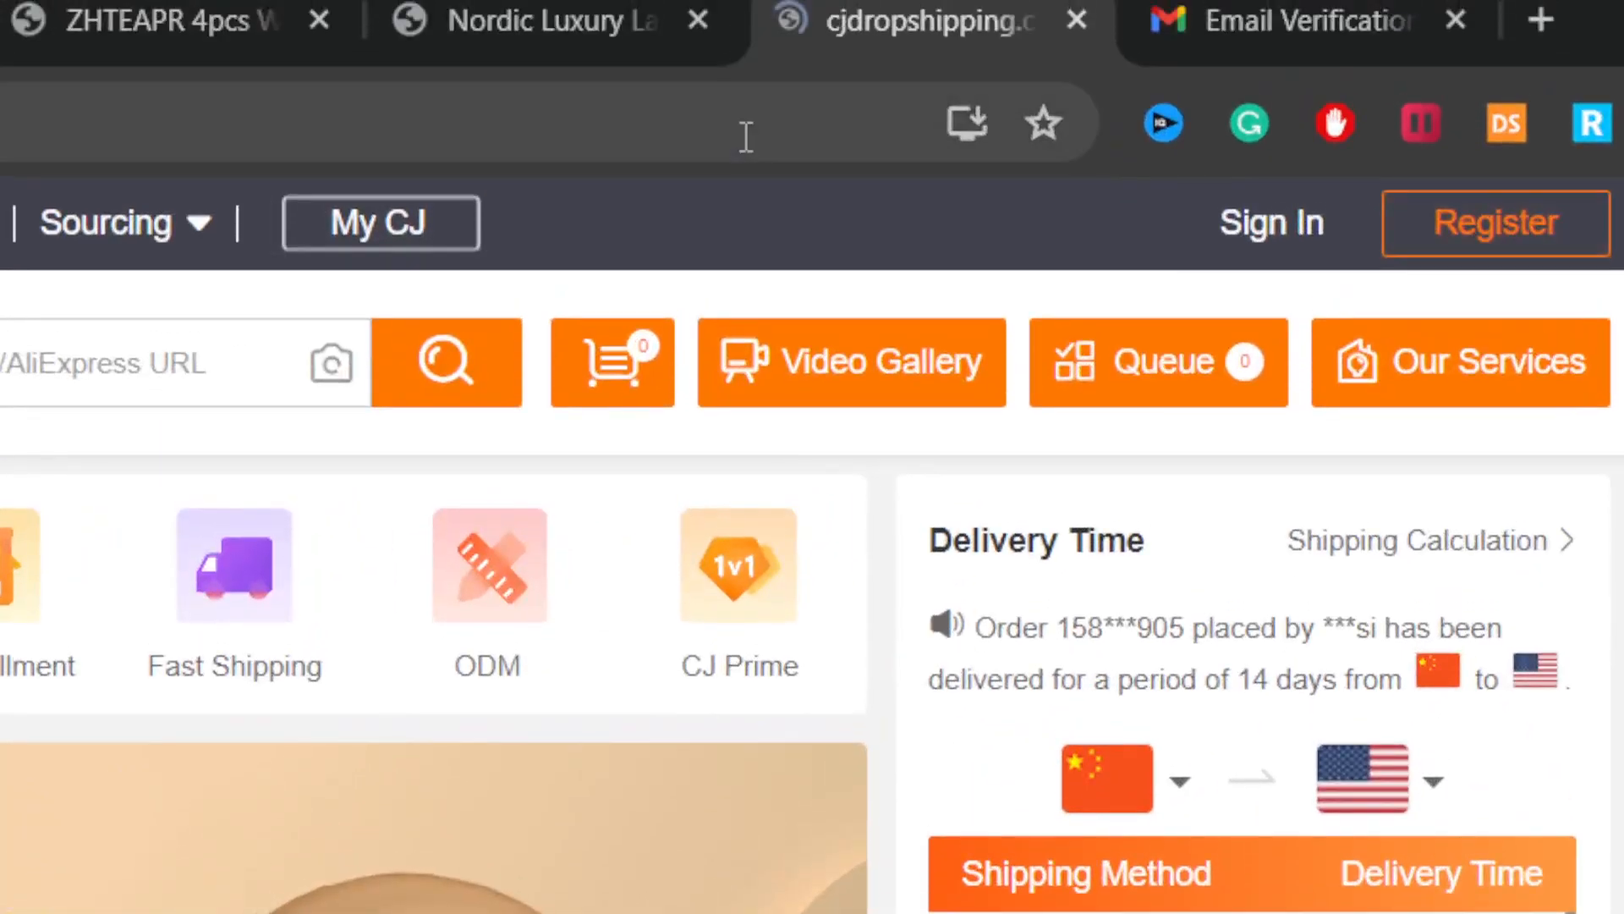
left_click(751, 137)
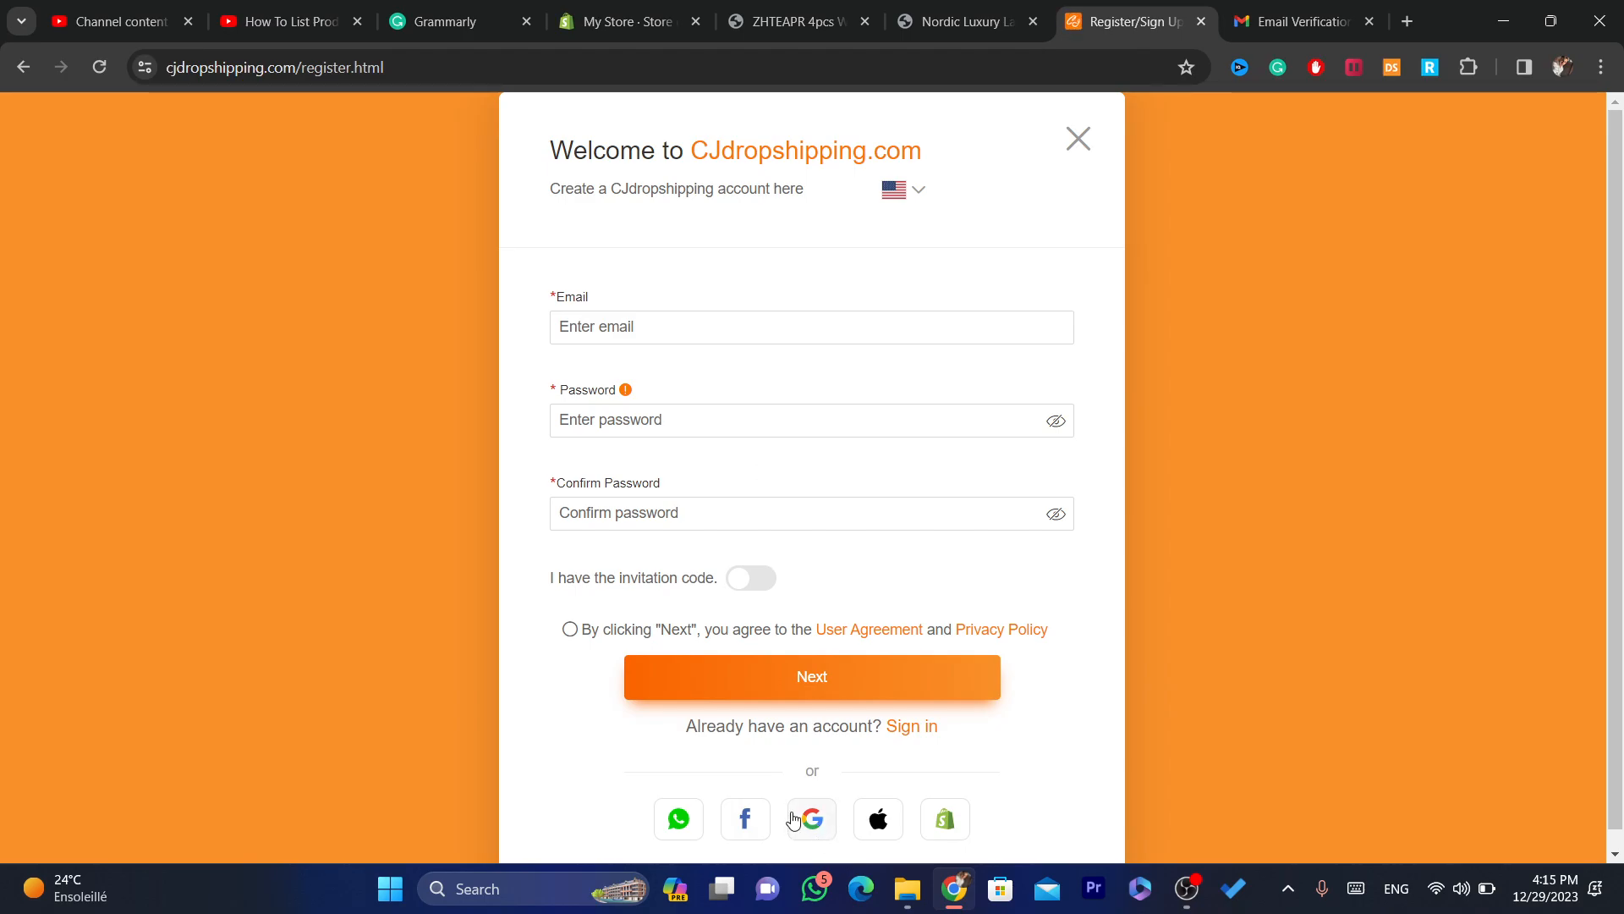
left_click(793, 819)
left_click(668, 499)
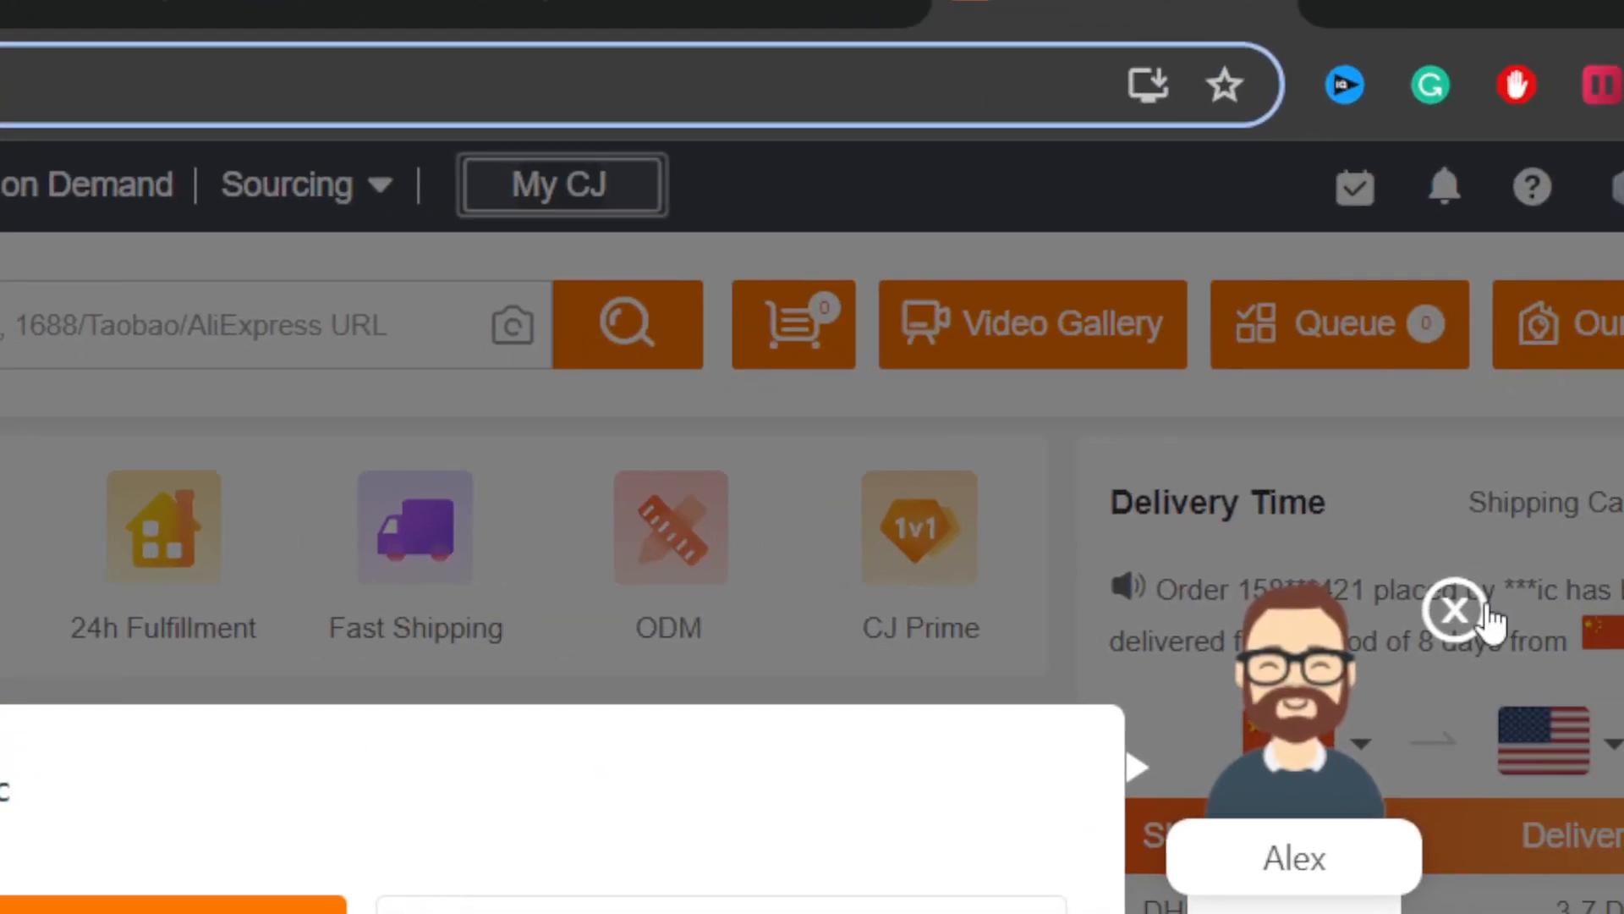
left_click(1454, 609)
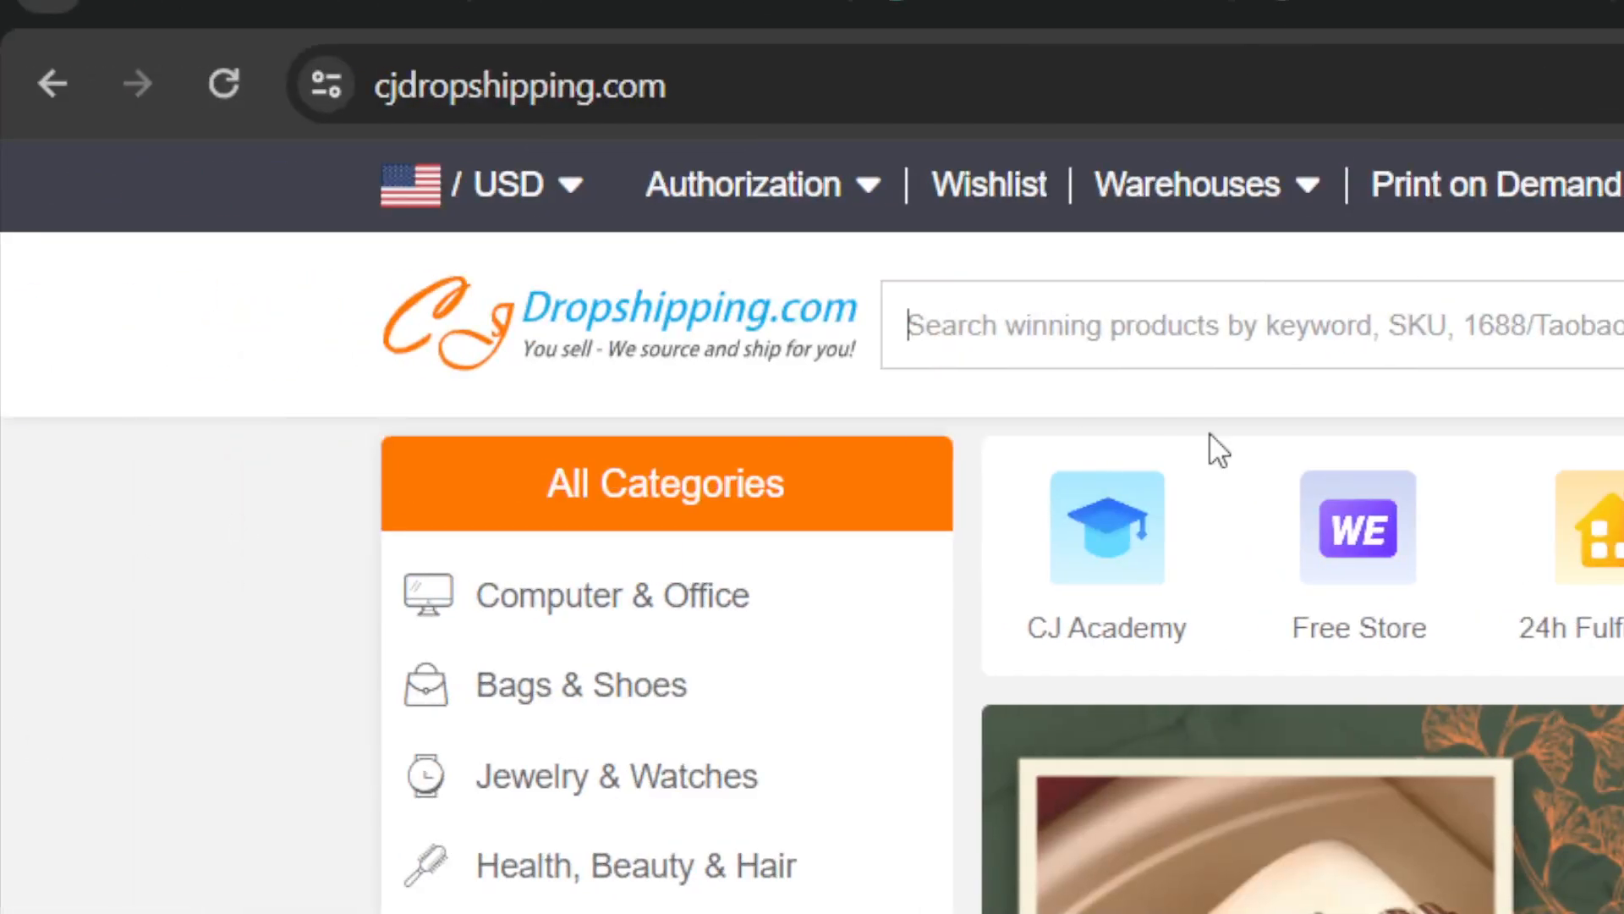
Step: Open the Shopify store authorization page and dismiss the welcome assistant
left_click(1110, 359)
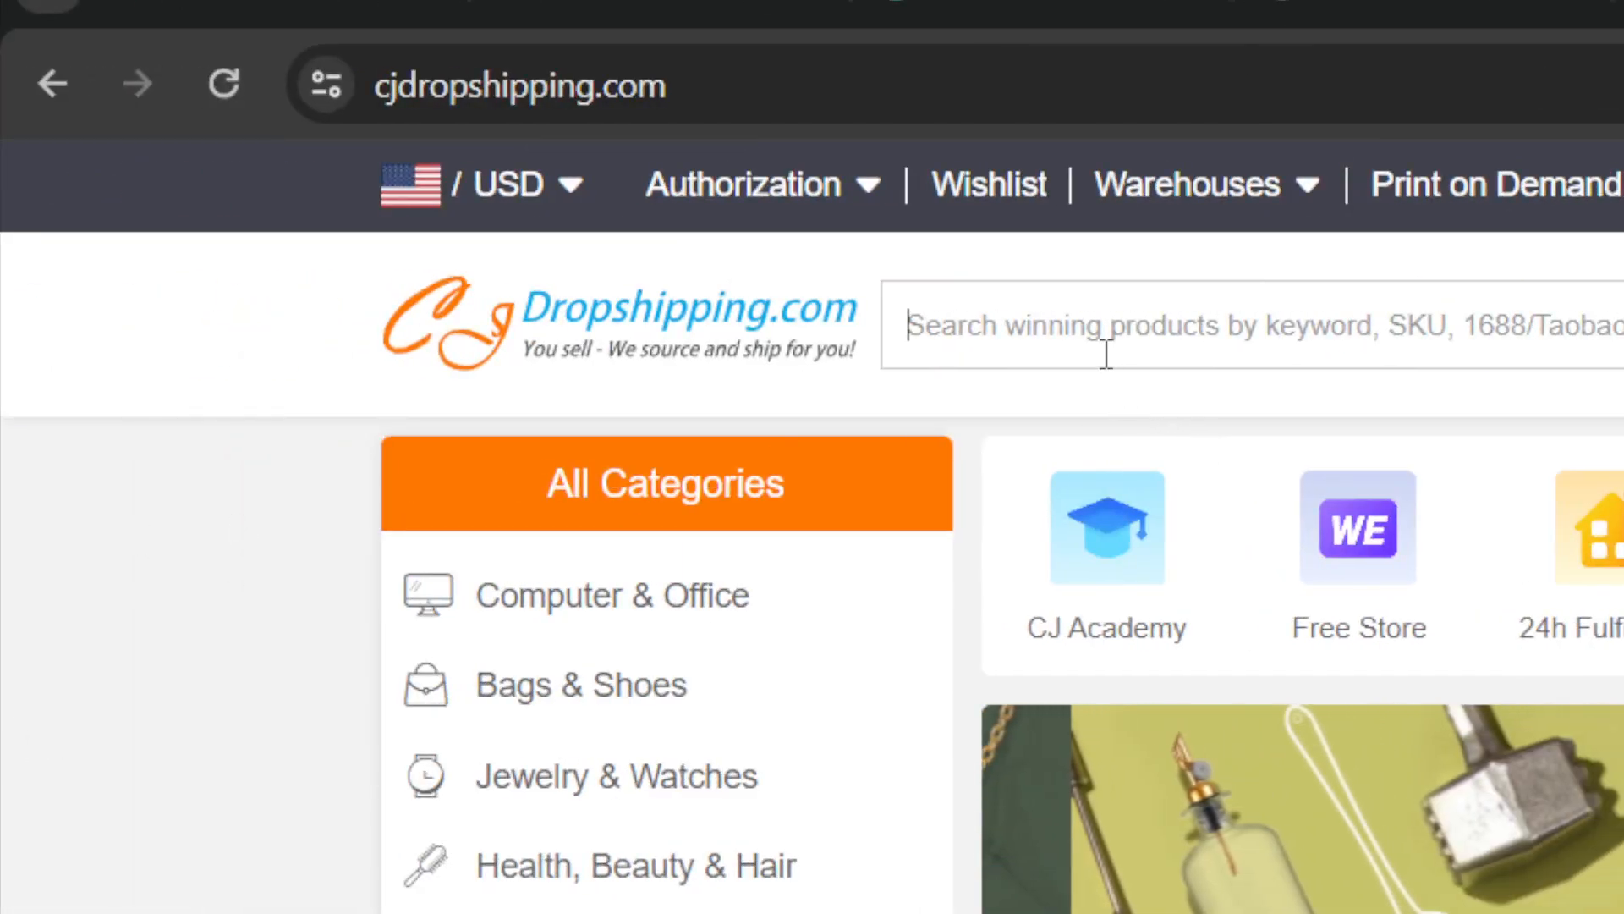
mouse_move(710, 203)
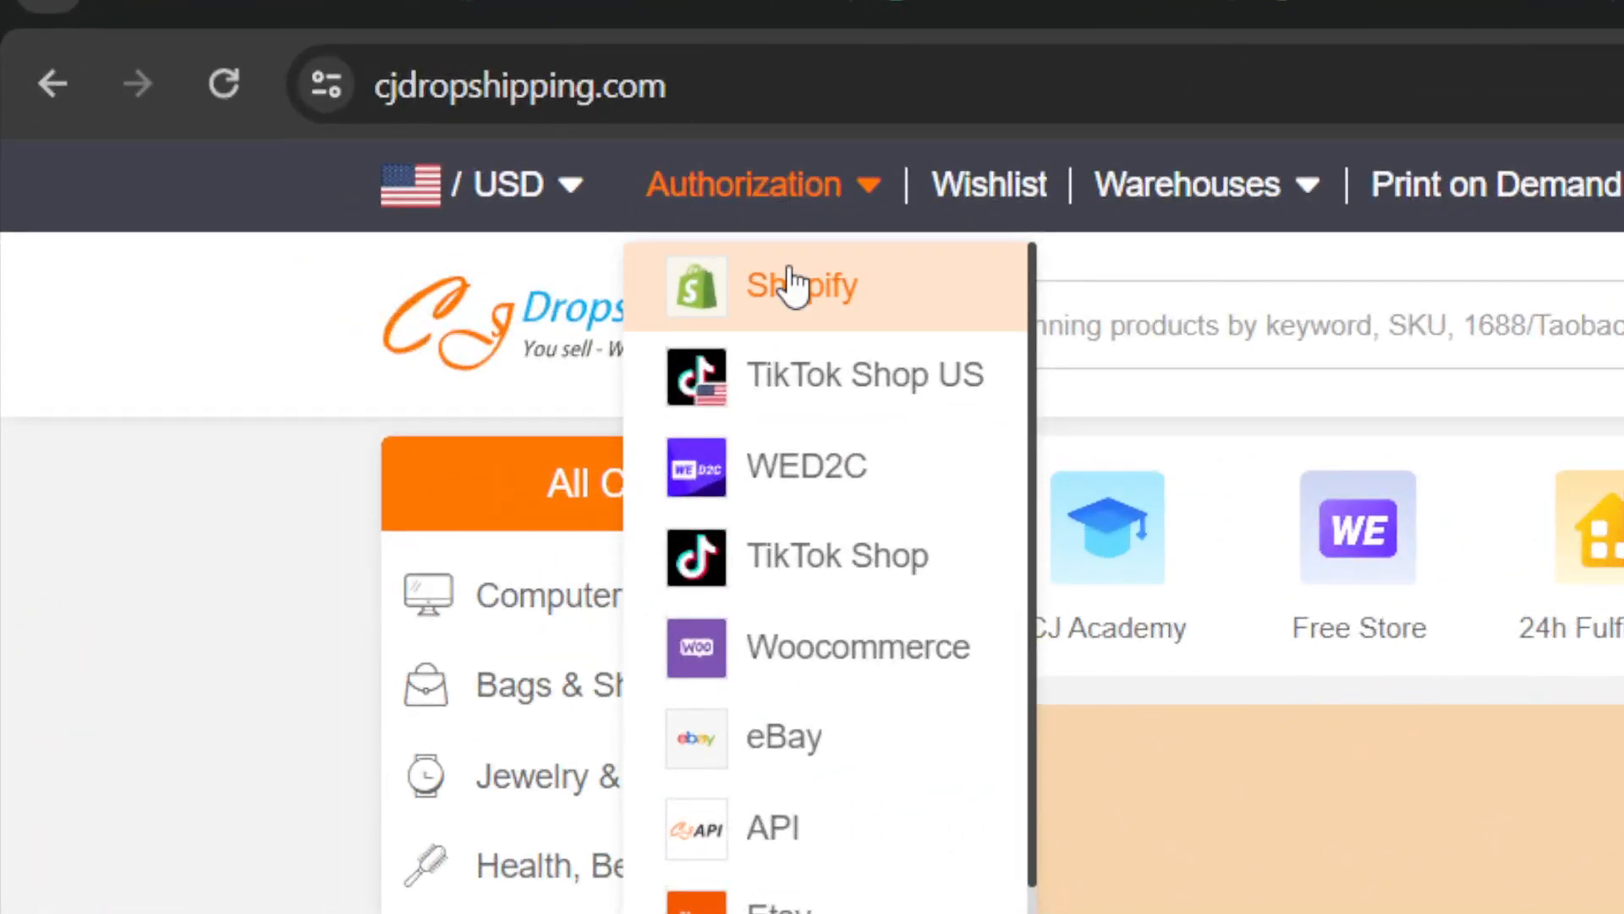
left_click(791, 284)
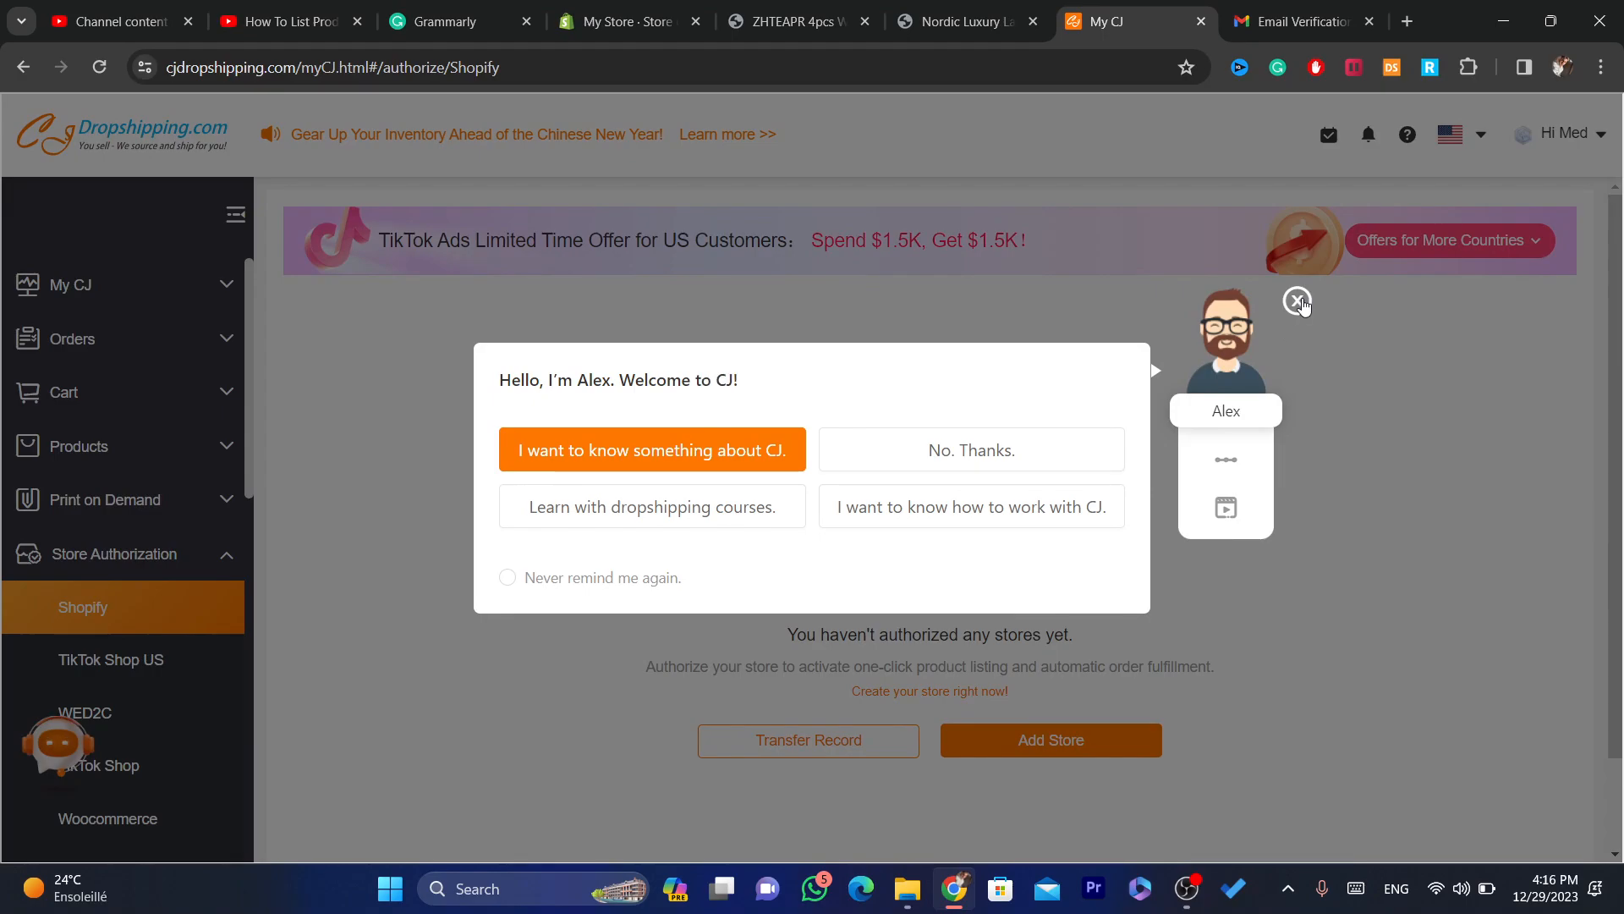
left_click(1296, 300)
left_click_drag(1604, 385, 1622, 426)
scroll(874, 576, "down", 1)
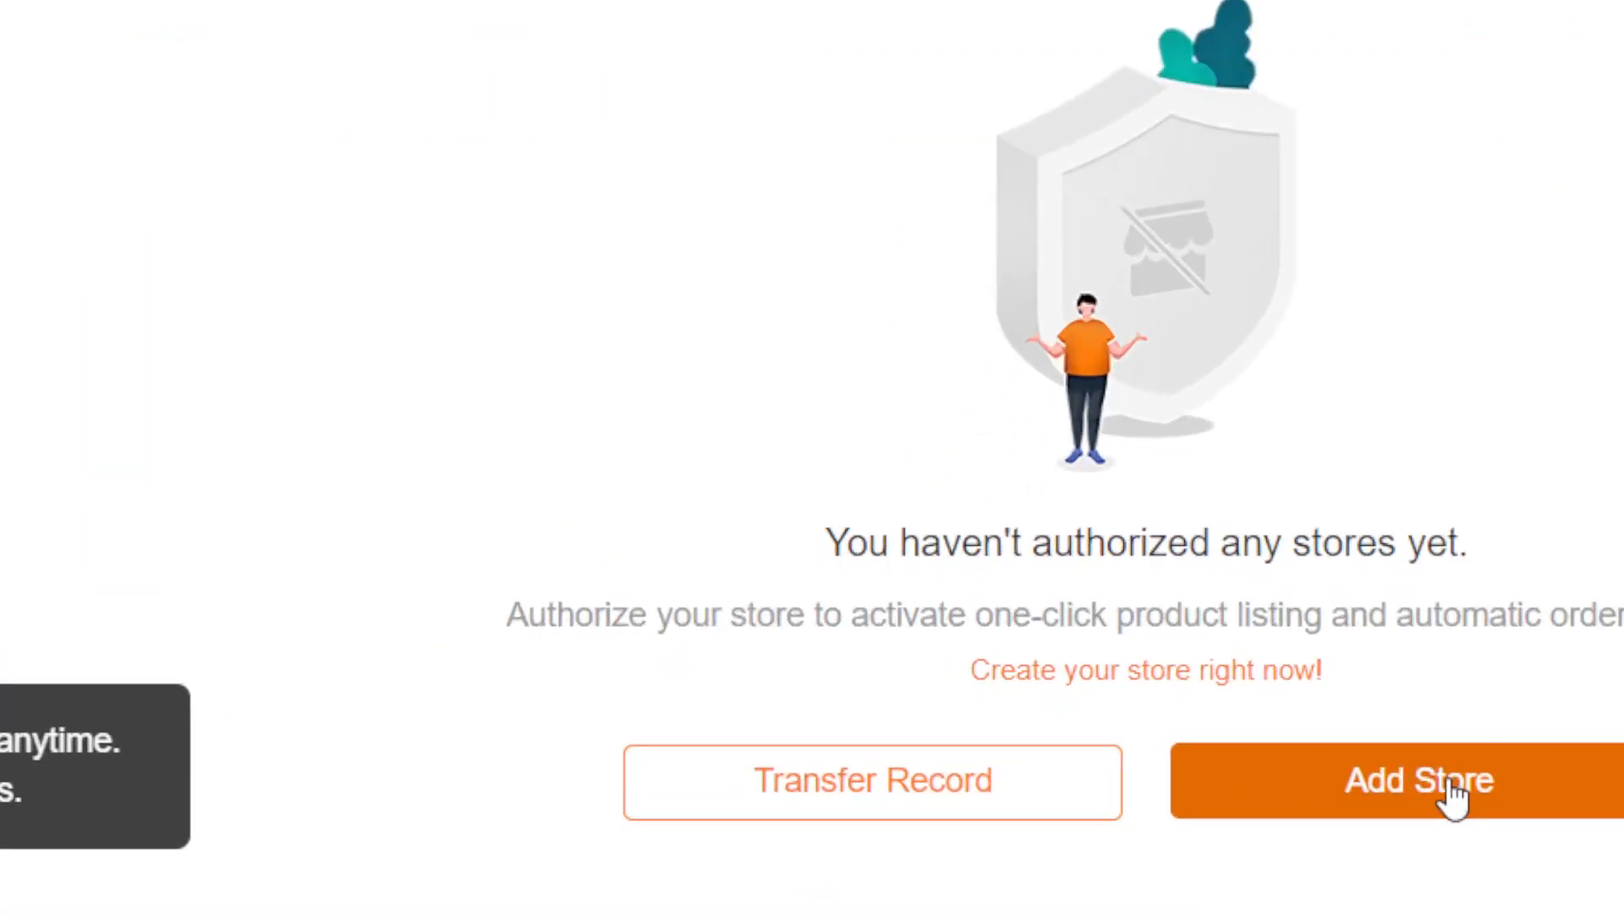
Step: Start adding a store and install the "CJdropshipping: Much Faster" app on the Shopify store My Store
left_click(1055, 656)
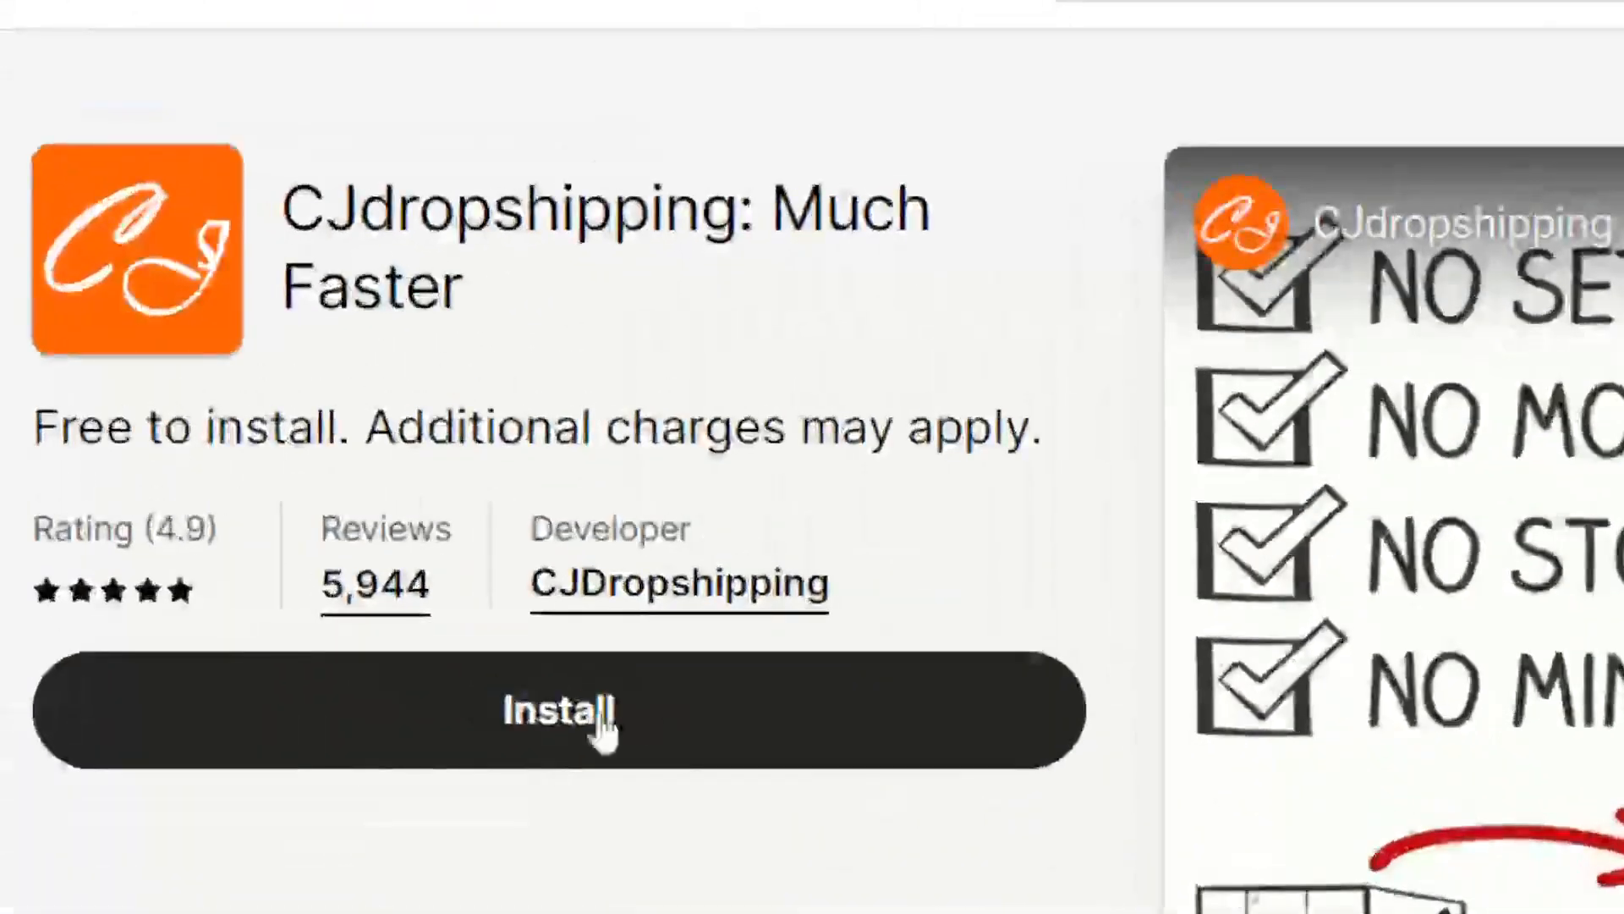
left_click(462, 725)
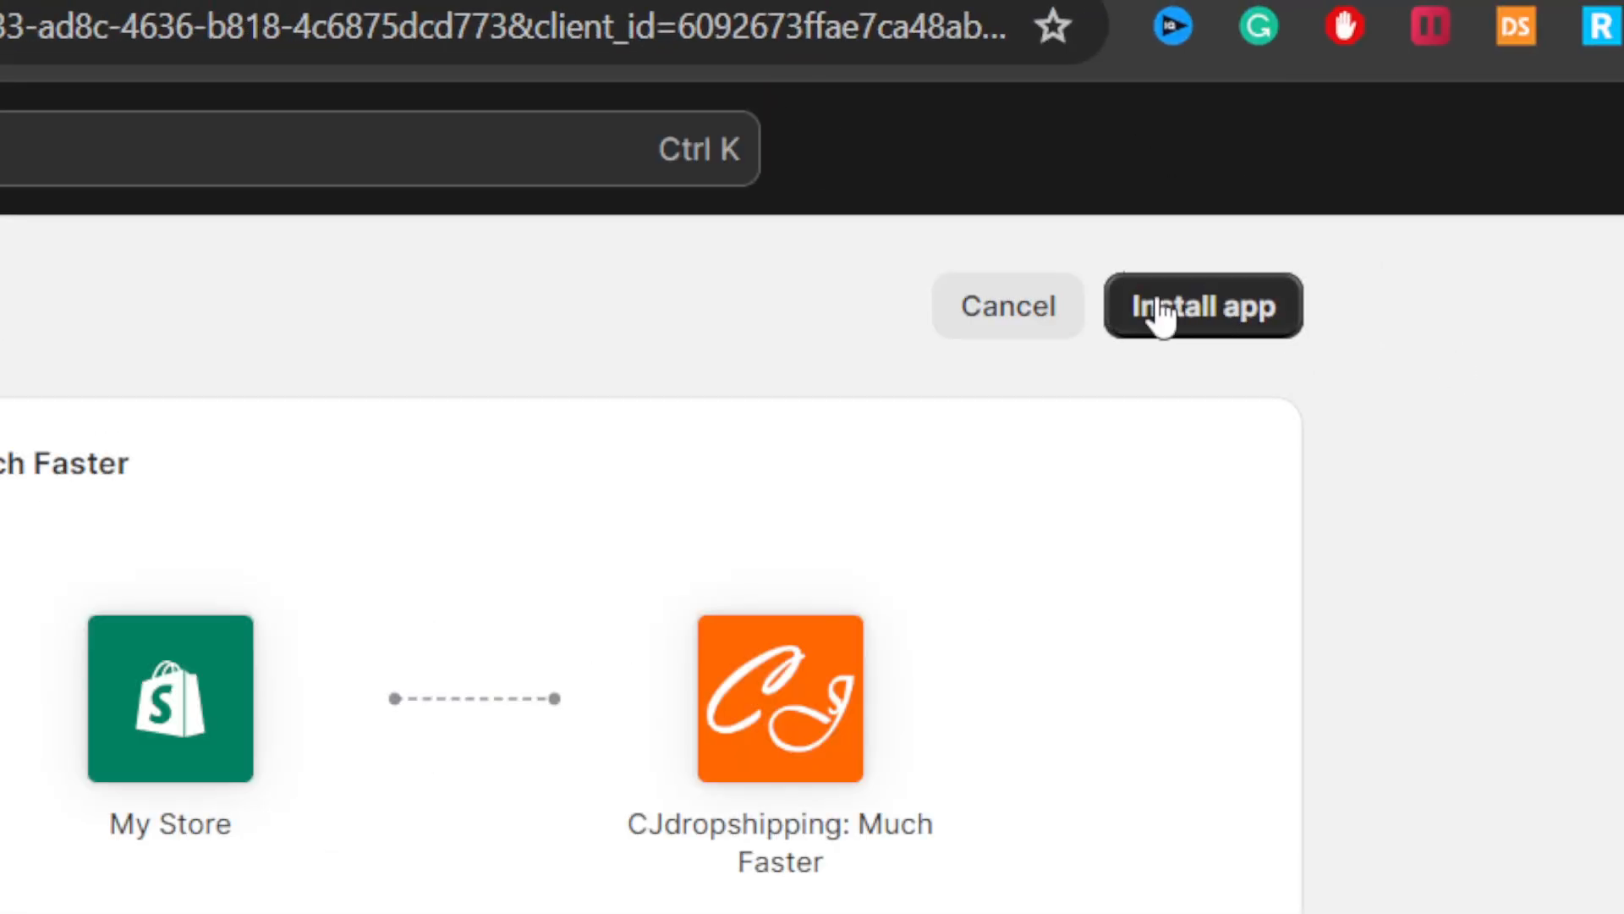
left_click(1163, 314)
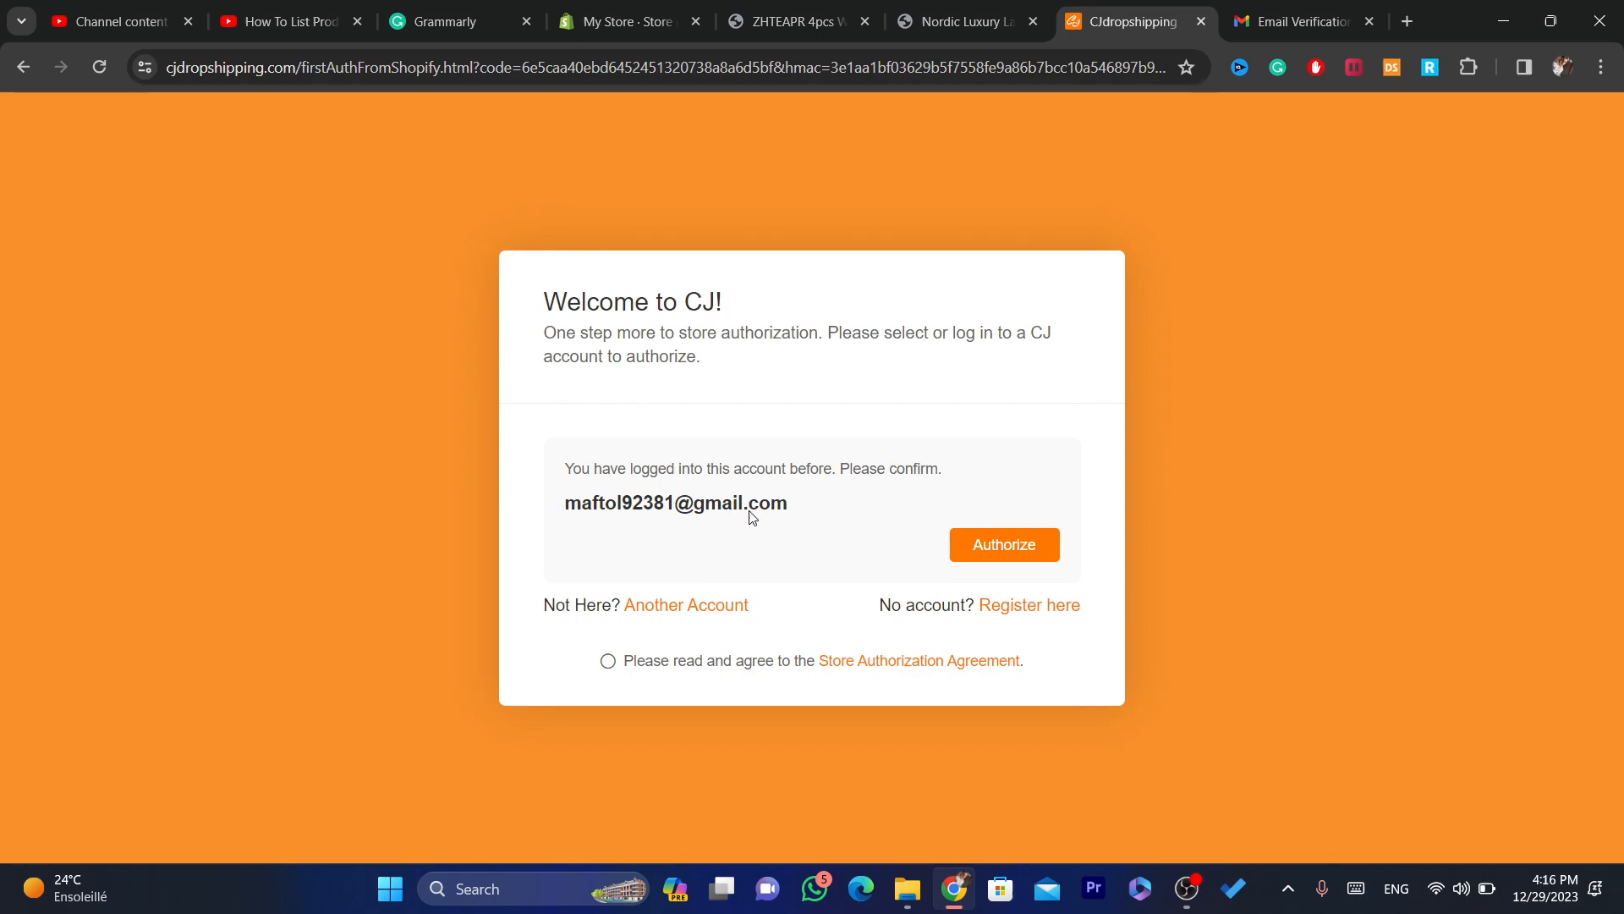
Step: Authorize the Shopify store with the CJ account already logged in, and dismiss the assistant
left_click_drag(587, 474, 796, 504)
left_click(796, 504)
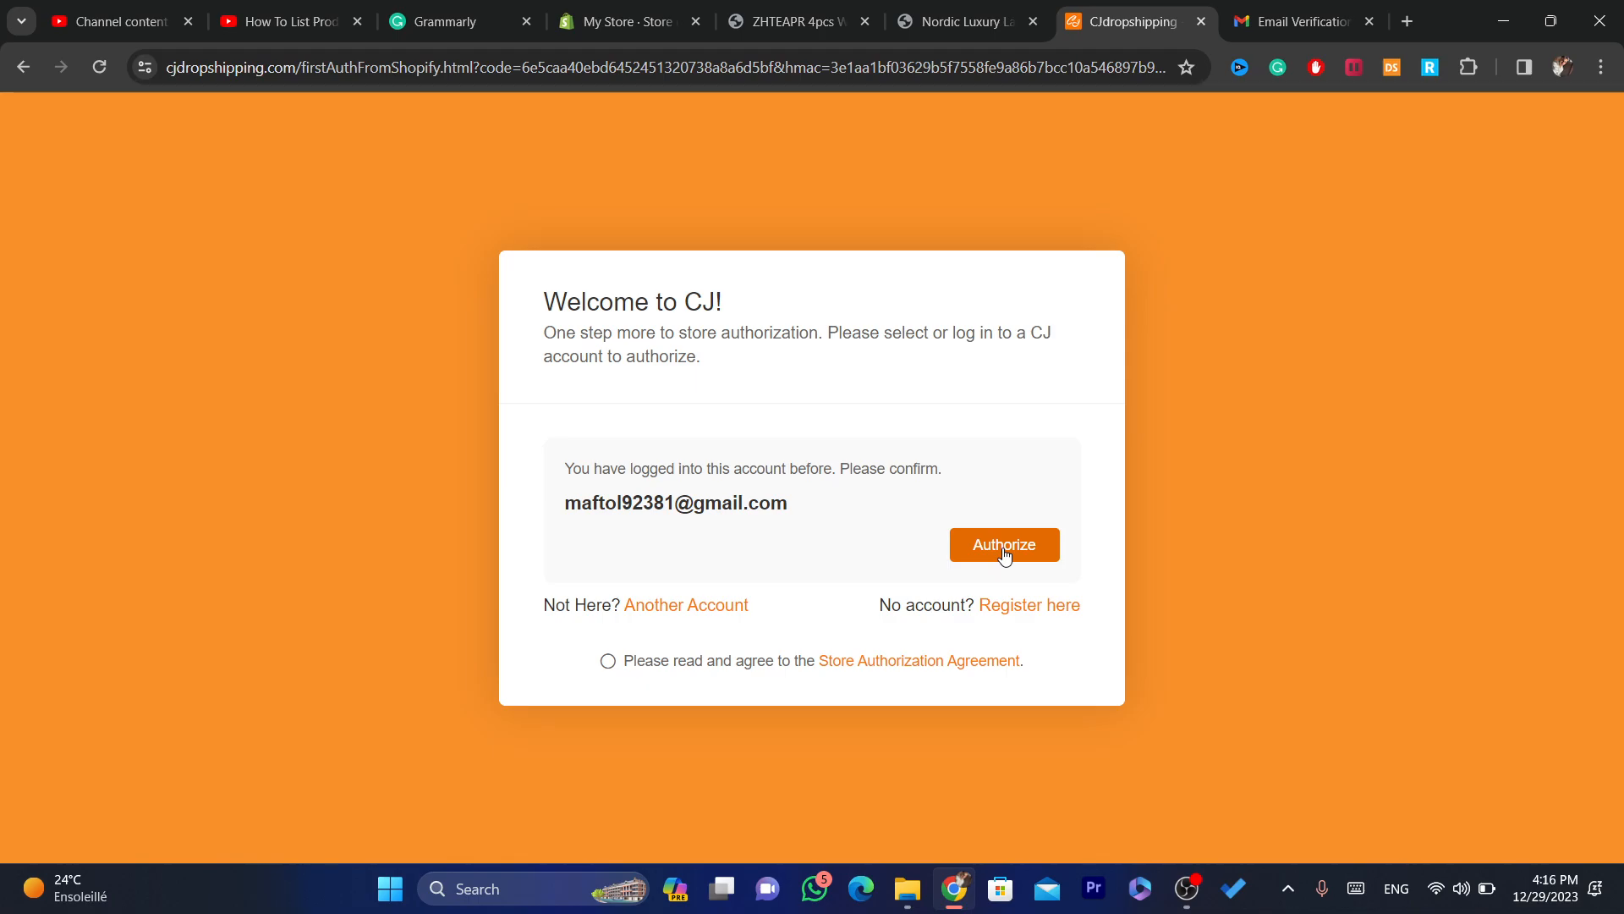
left_click(976, 554)
left_click(823, 533)
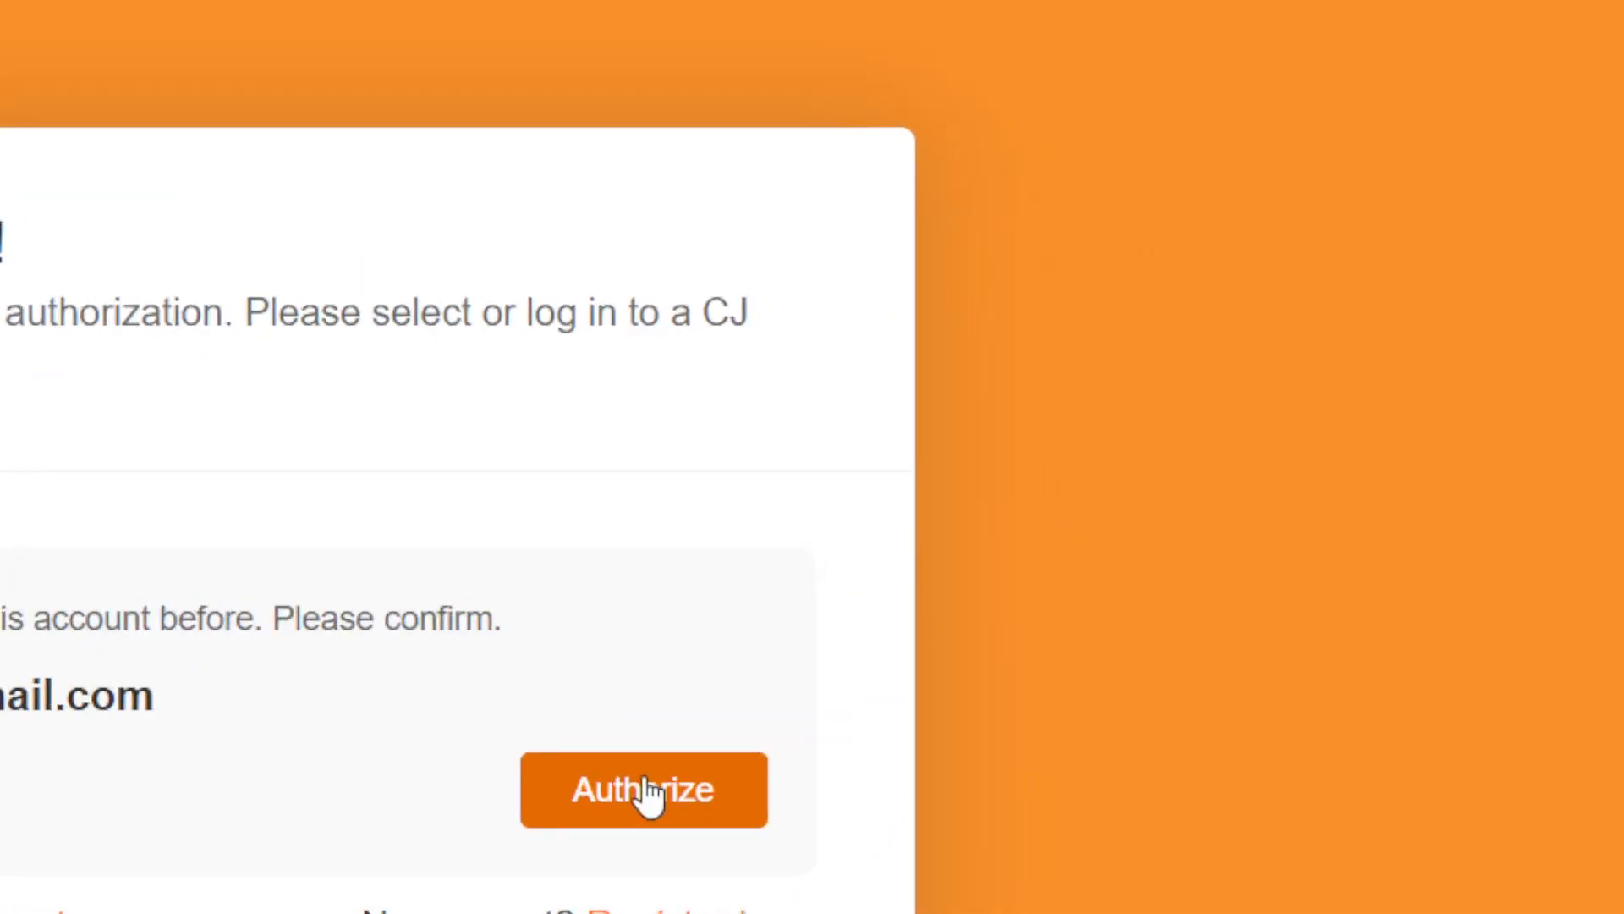
left_click(646, 782)
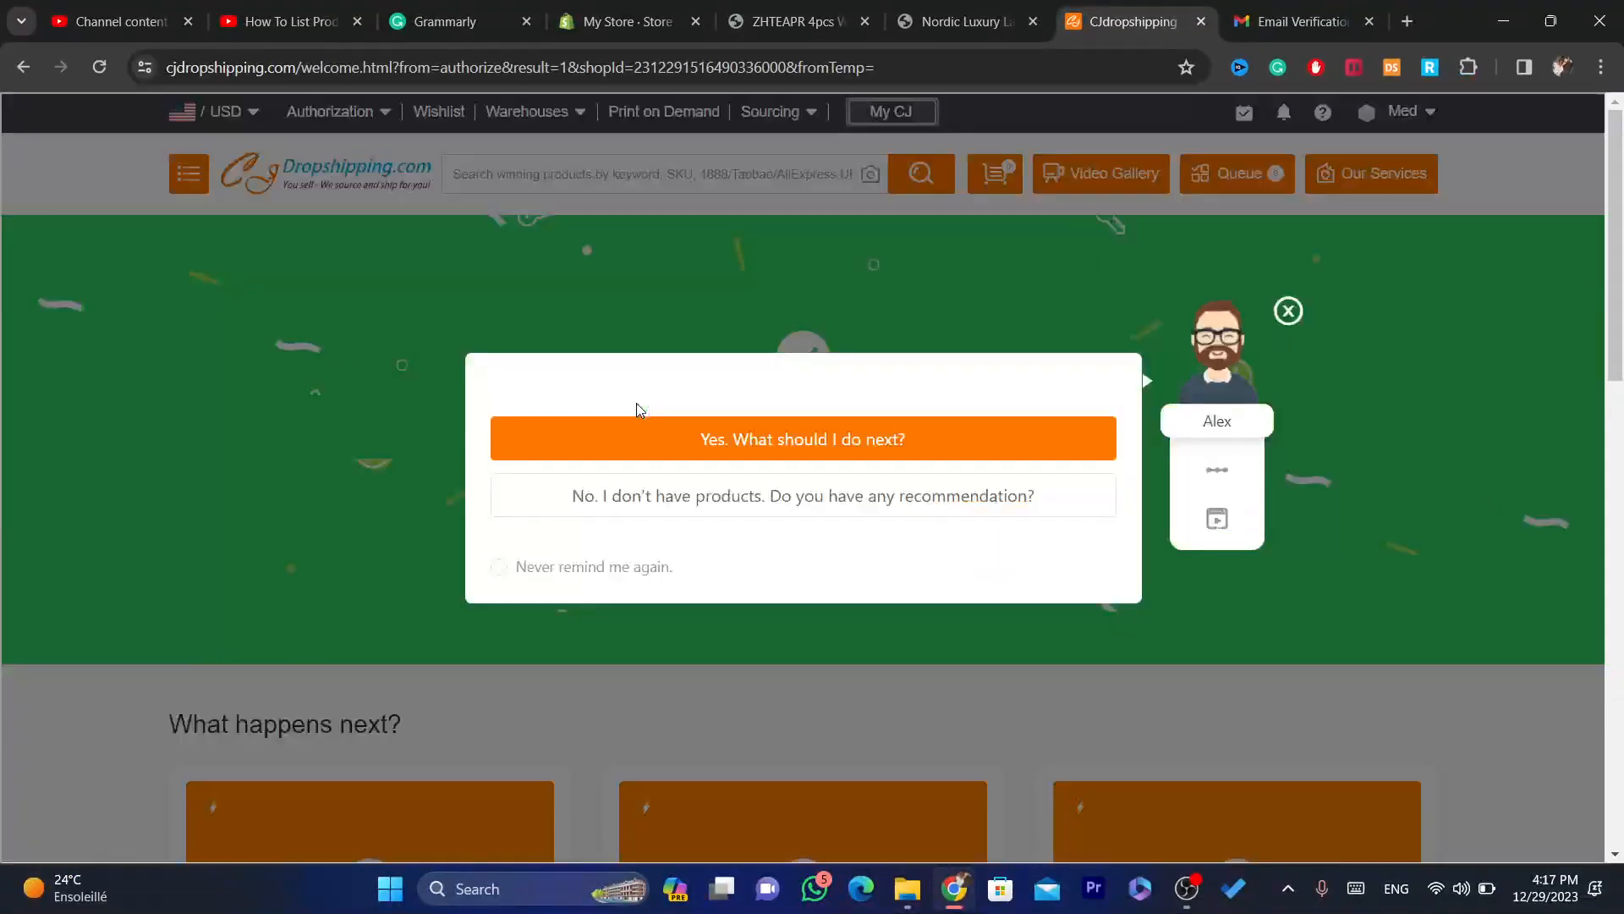
left_click(1288, 300)
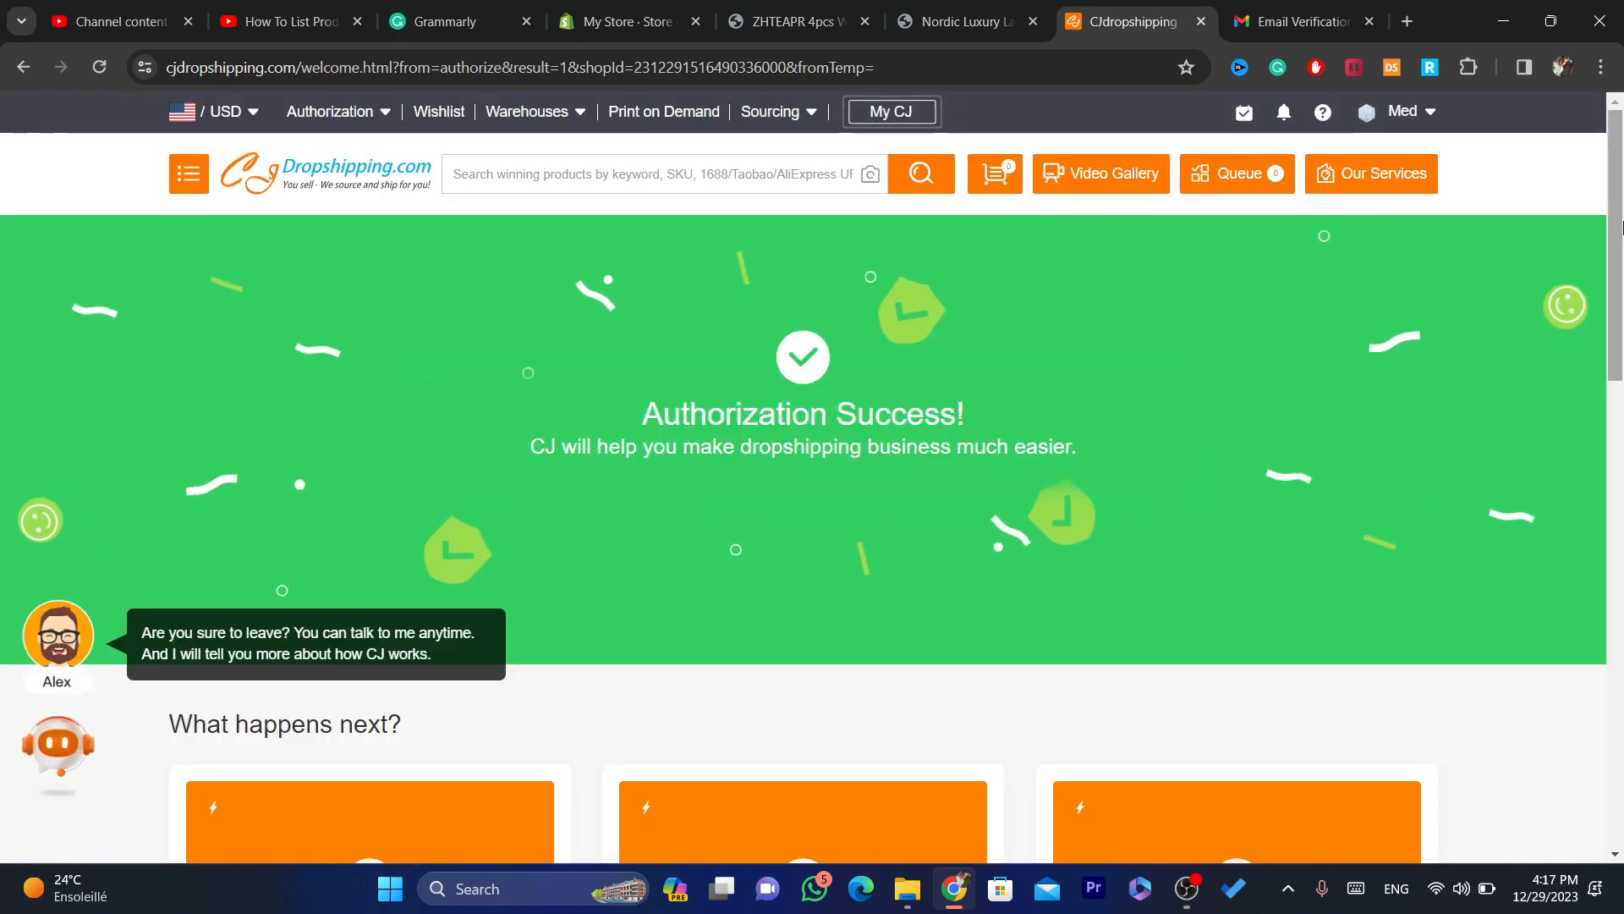
Step: Look over the follow-up options on the authorization page and search CJ products for "gaming chair"
scroll(1620, 279, "down", 3)
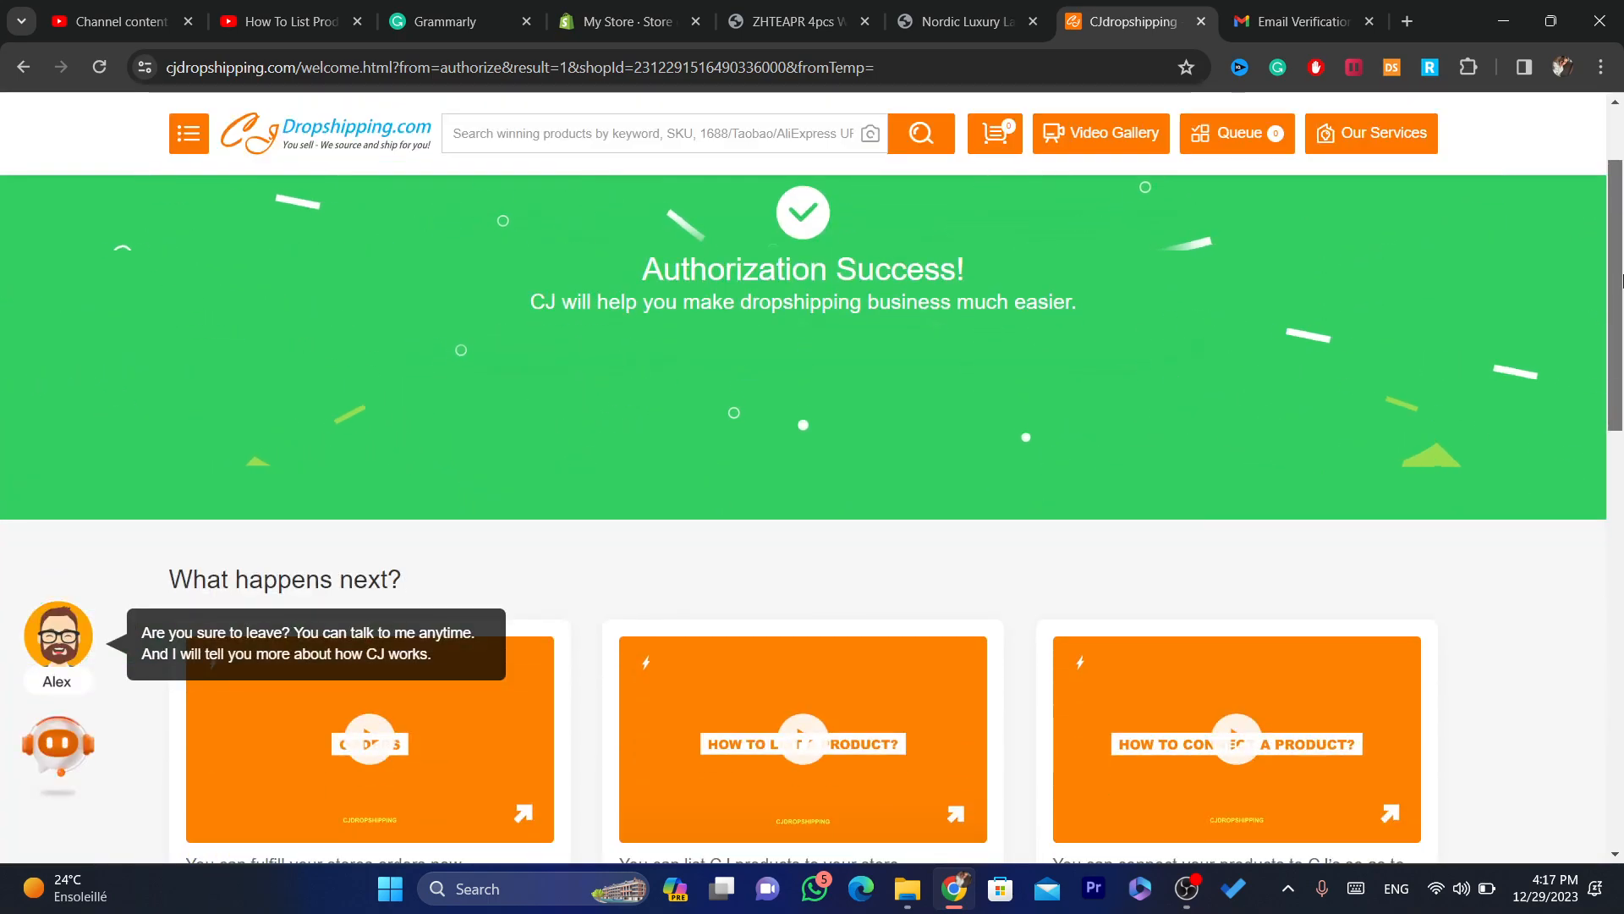
scroll(1621, 279, "down", 7)
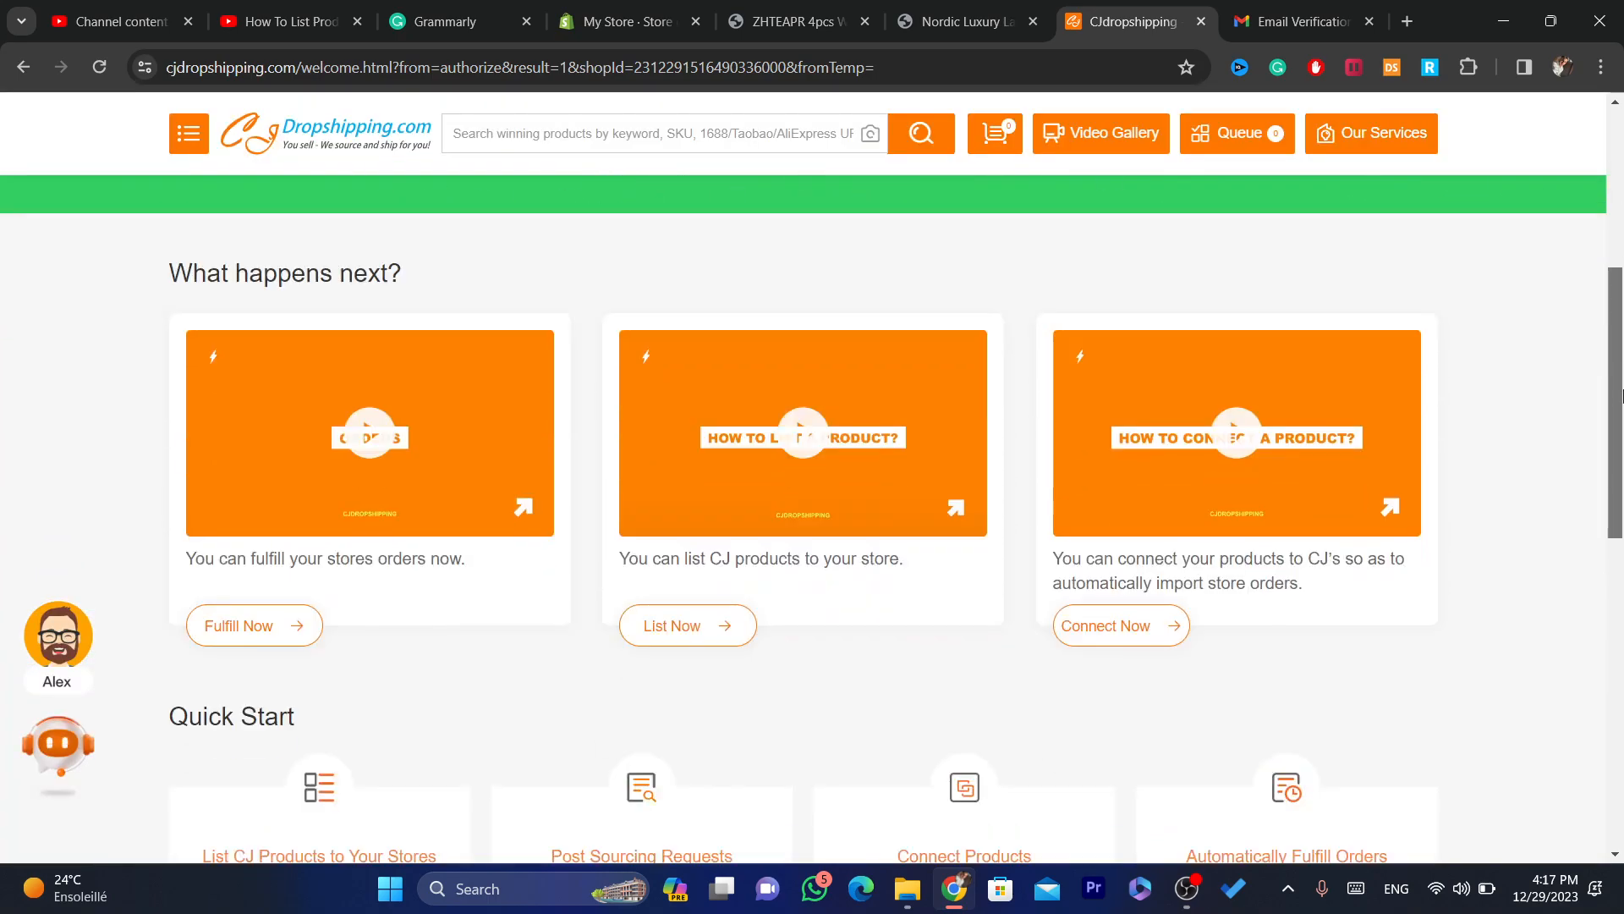
scroll(1620, 282, "up", 3)
scroll(1620, 282, "up", 6)
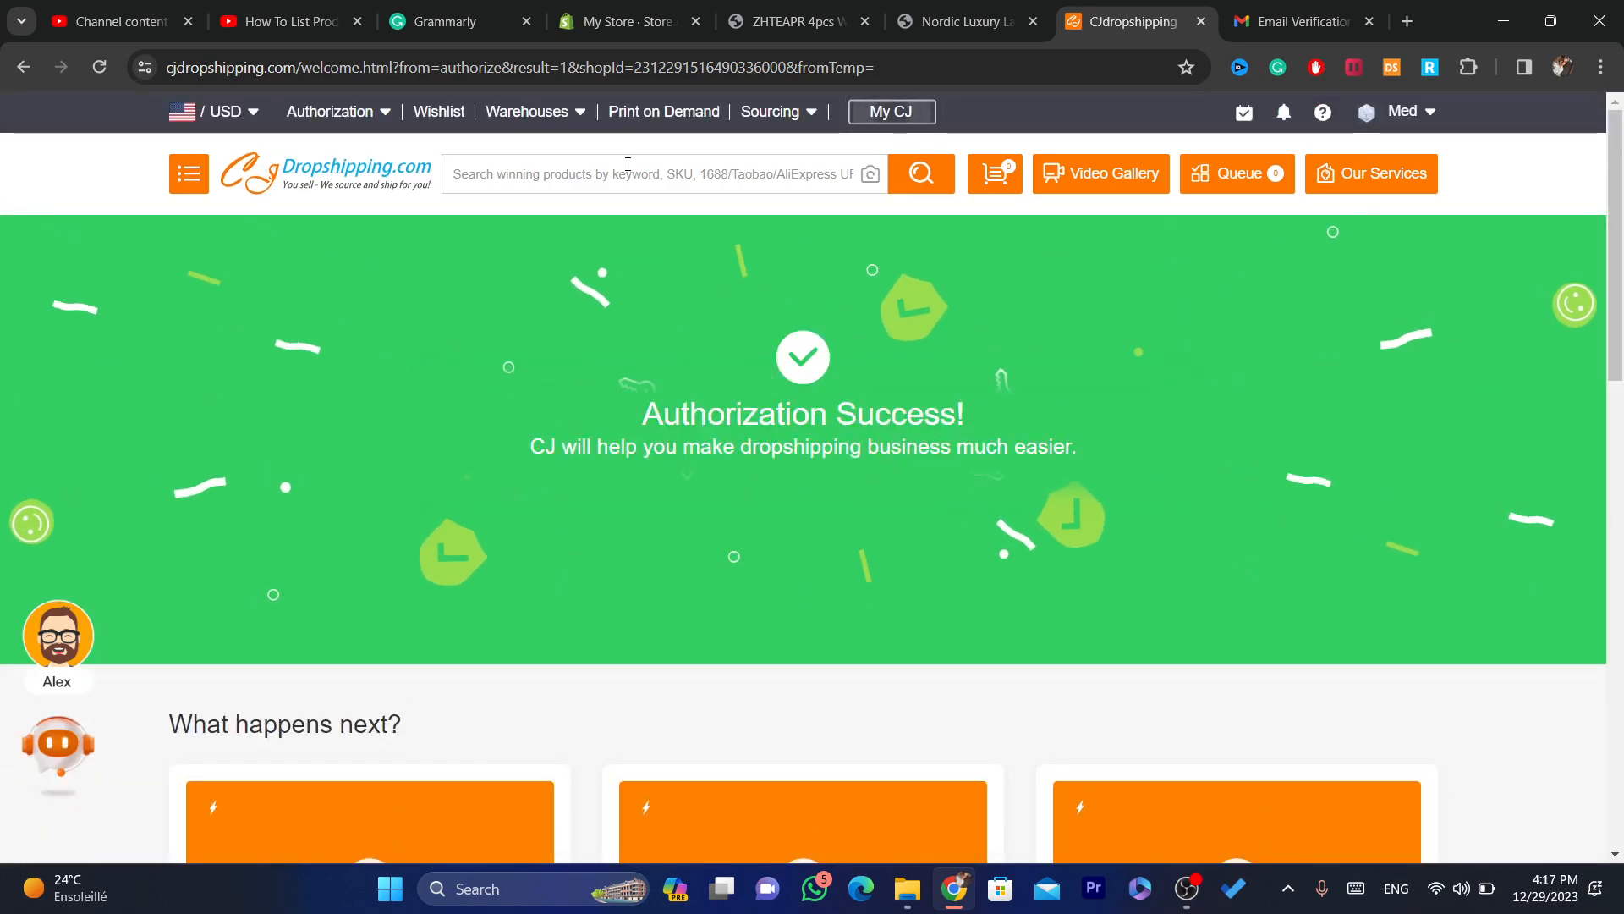
left_click(524, 180)
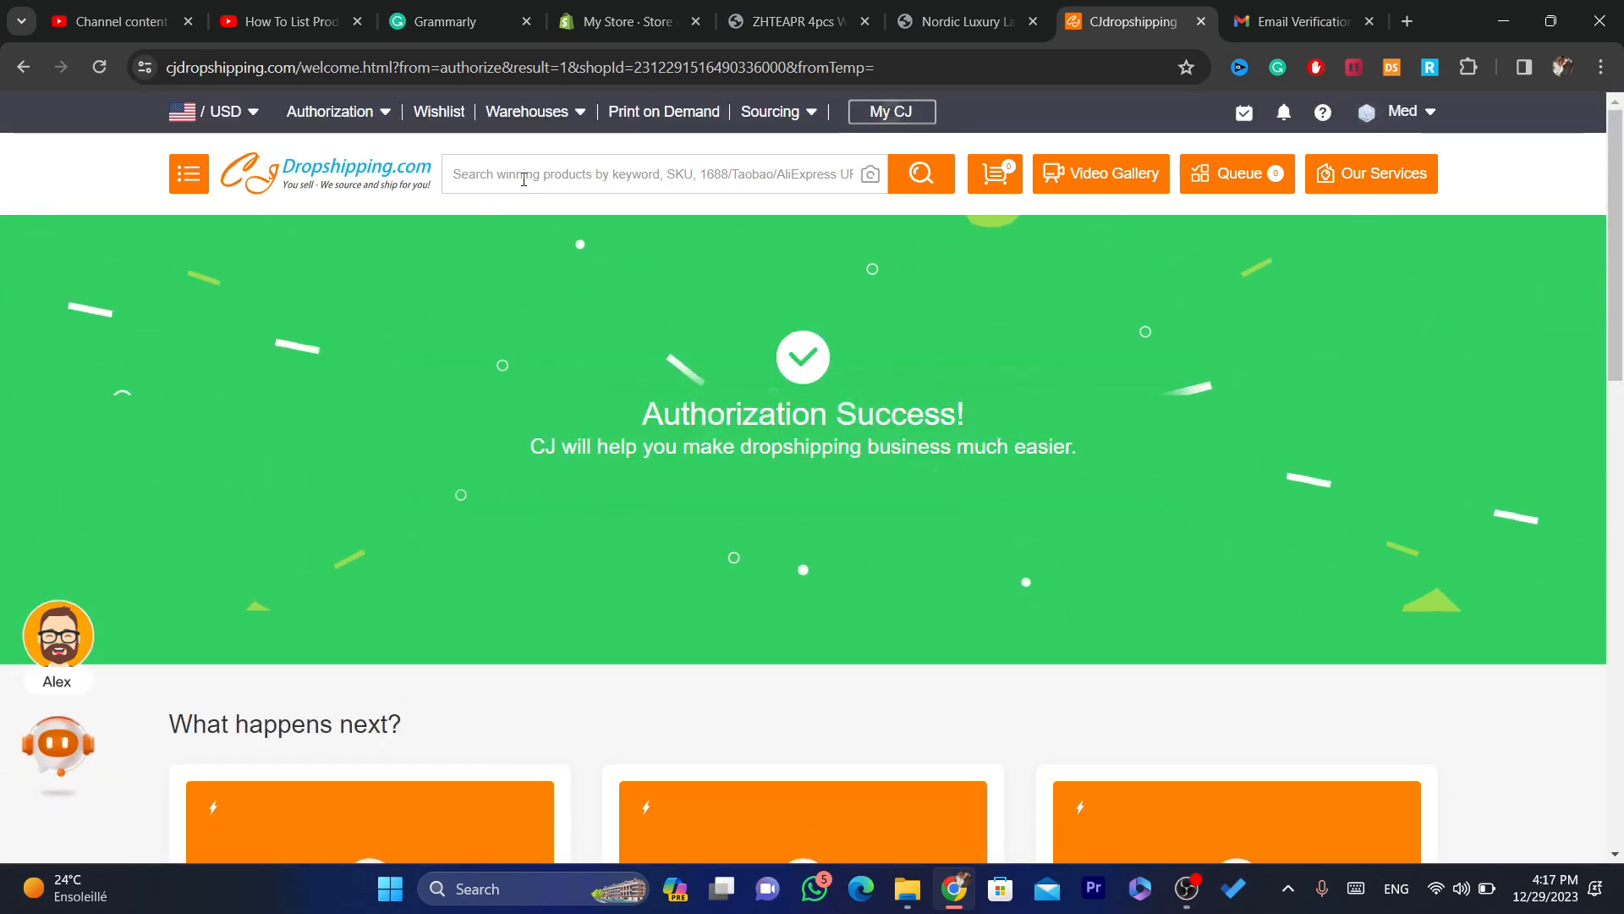
type("gaminh")
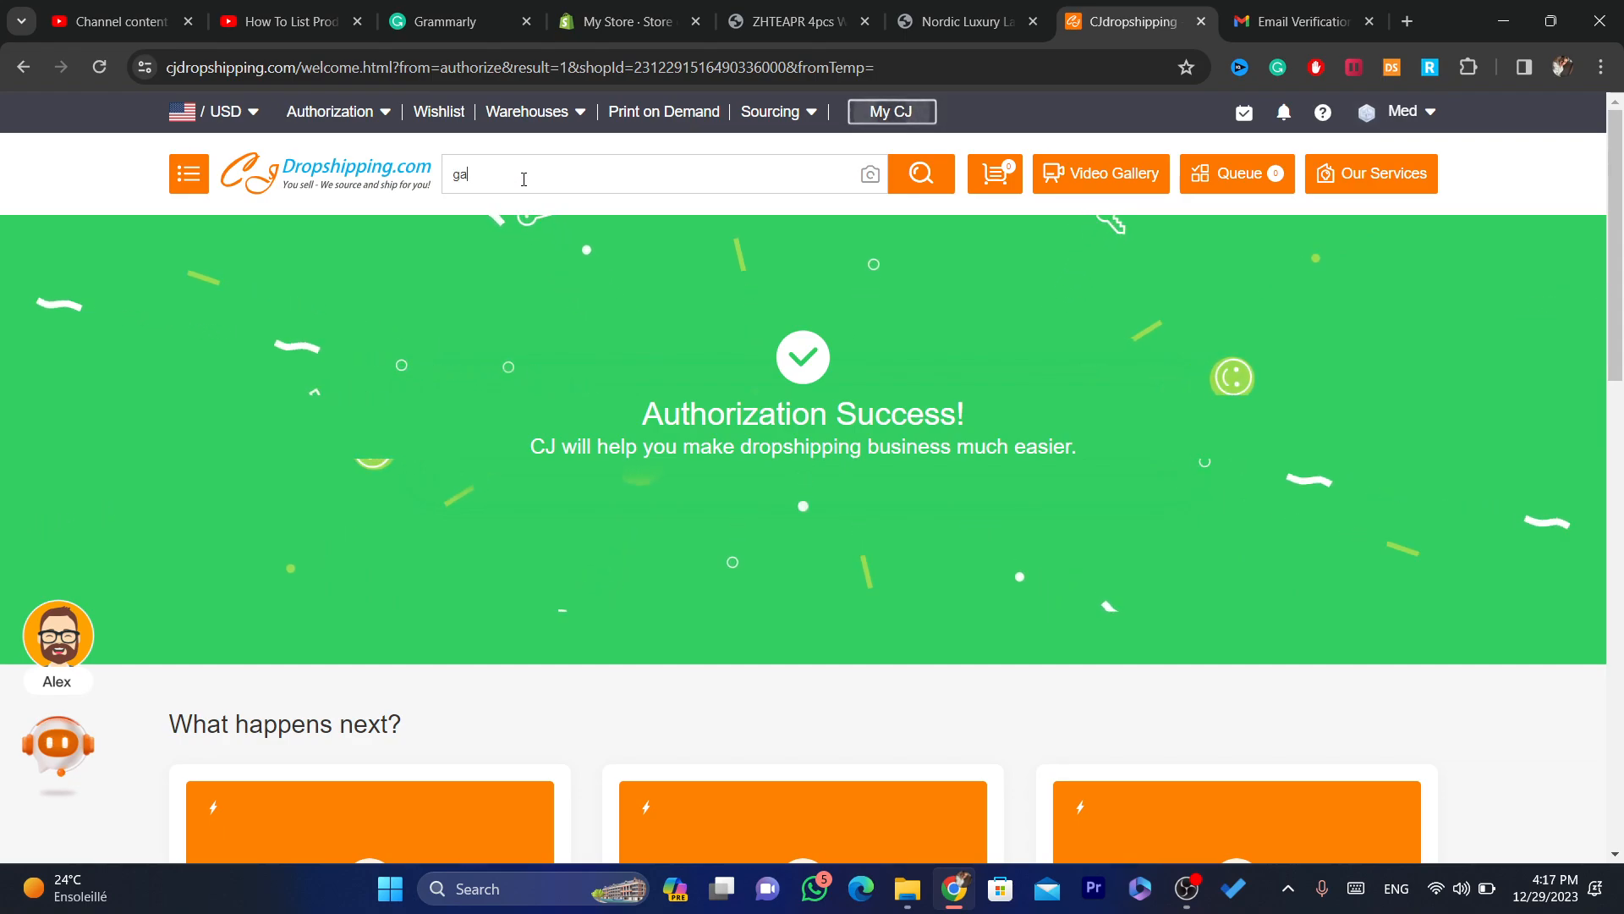
key("BackSpace")
key("BackSpace")
key("BackSpace")
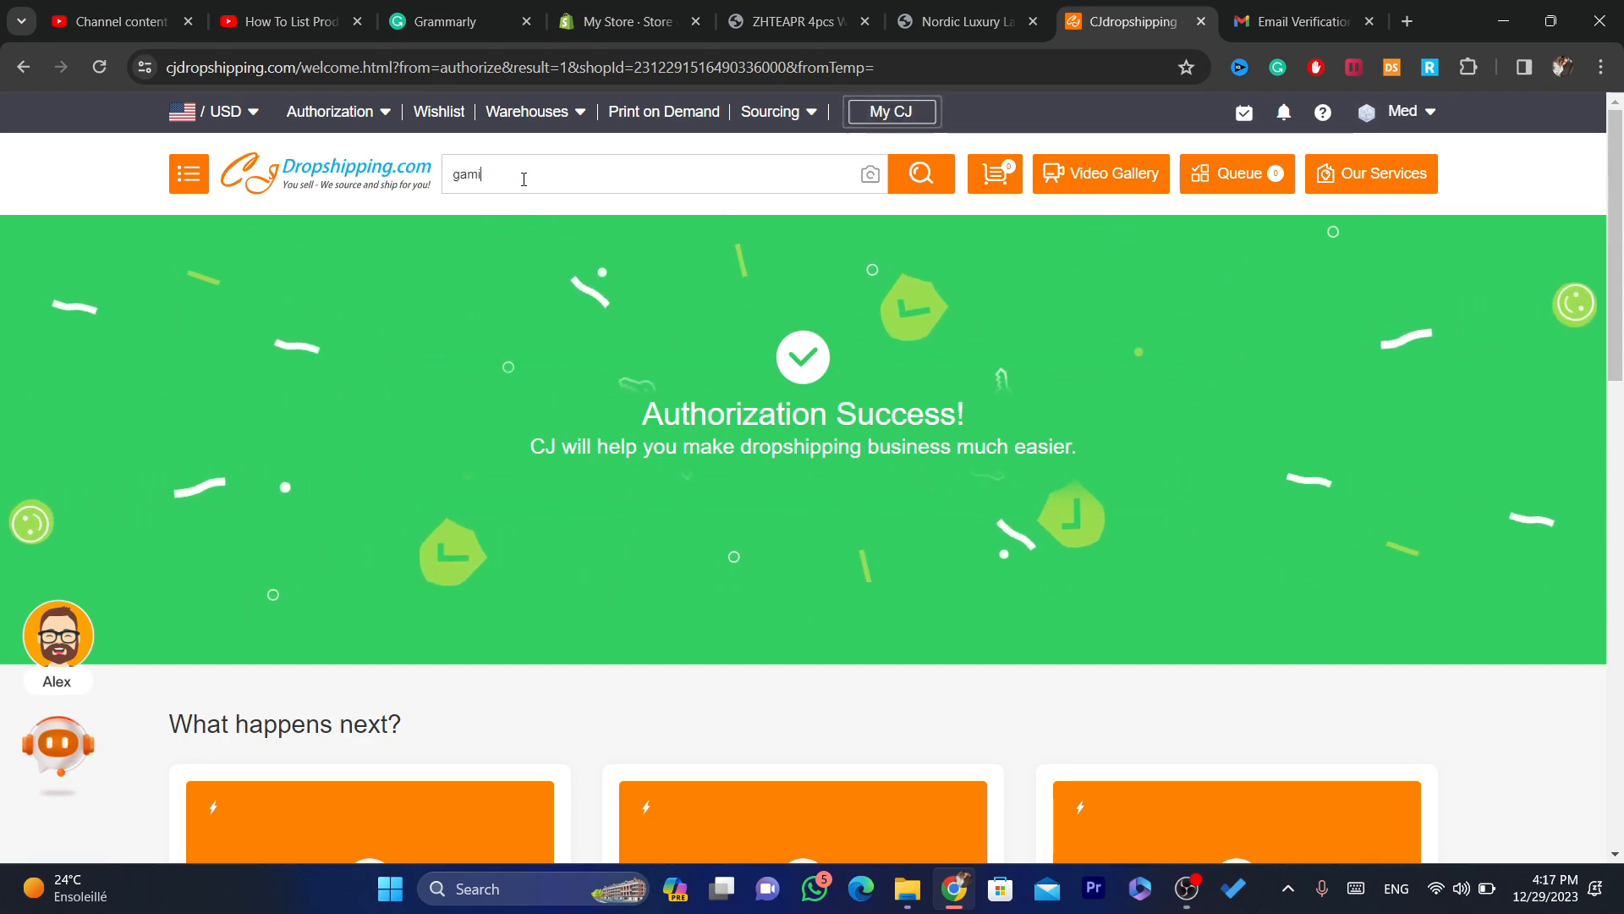
type("g")
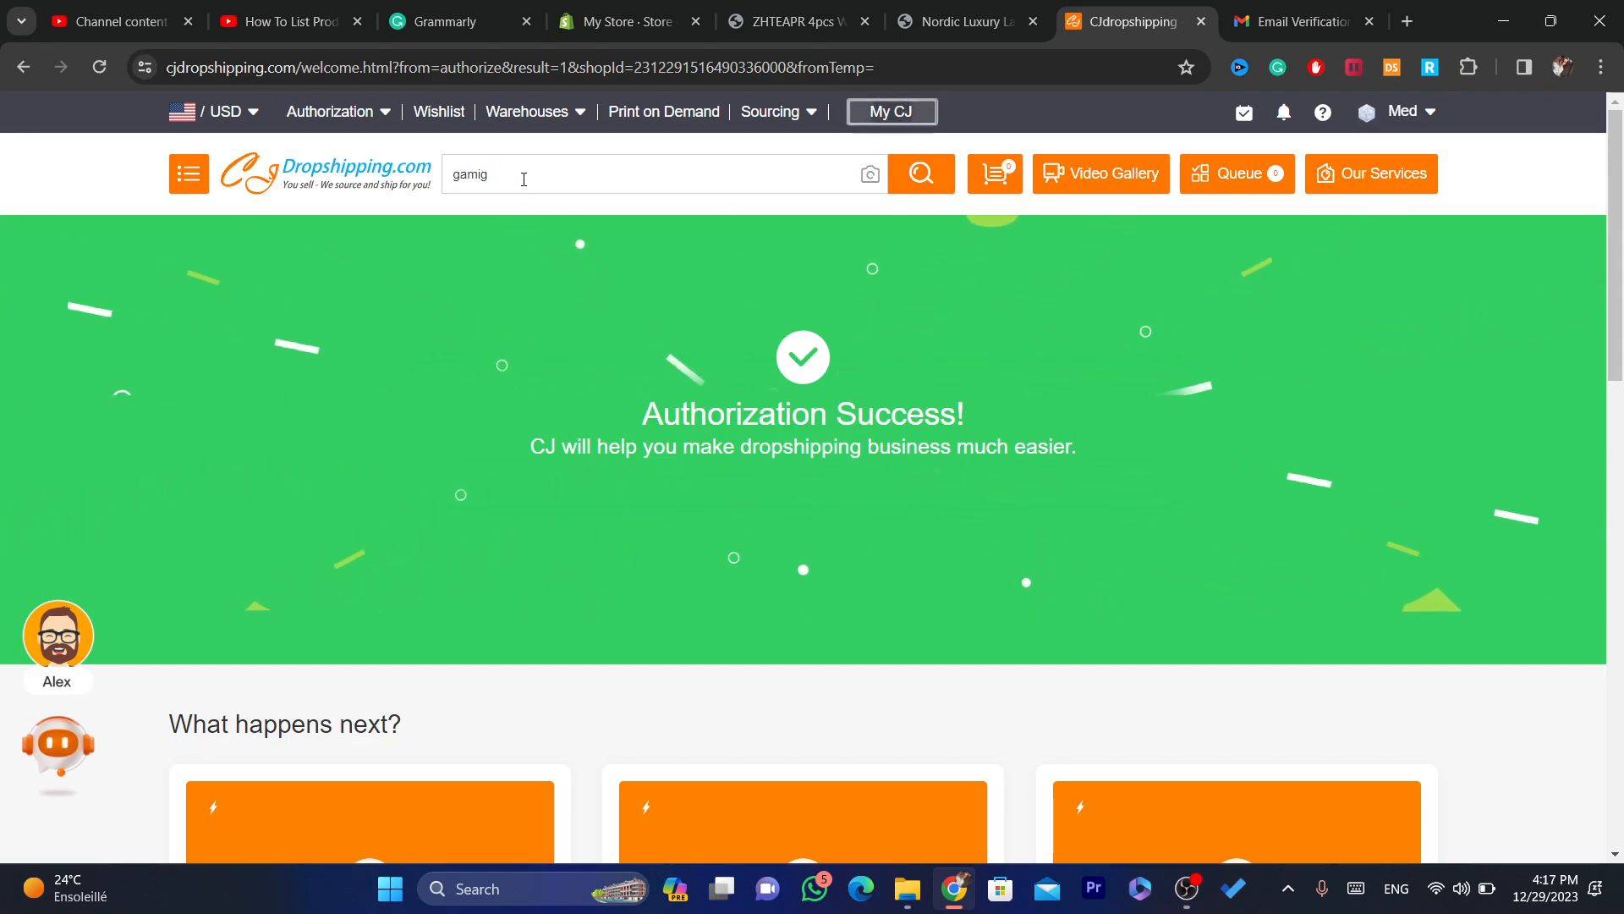
key("BackSpace")
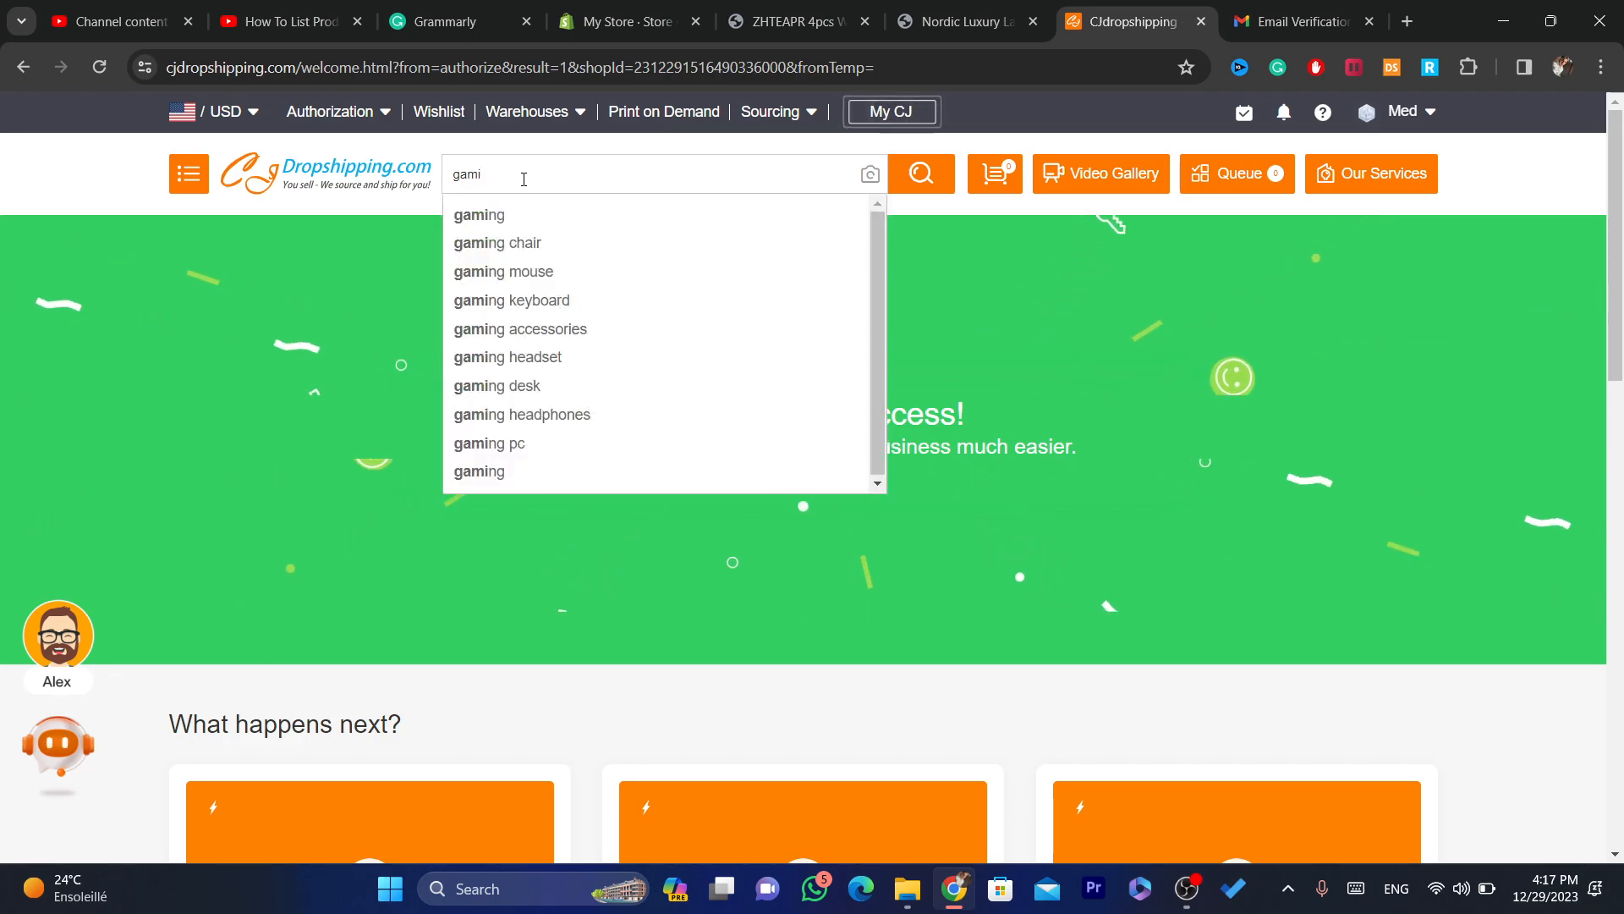
left_click(522, 245)
left_click(1056, 75)
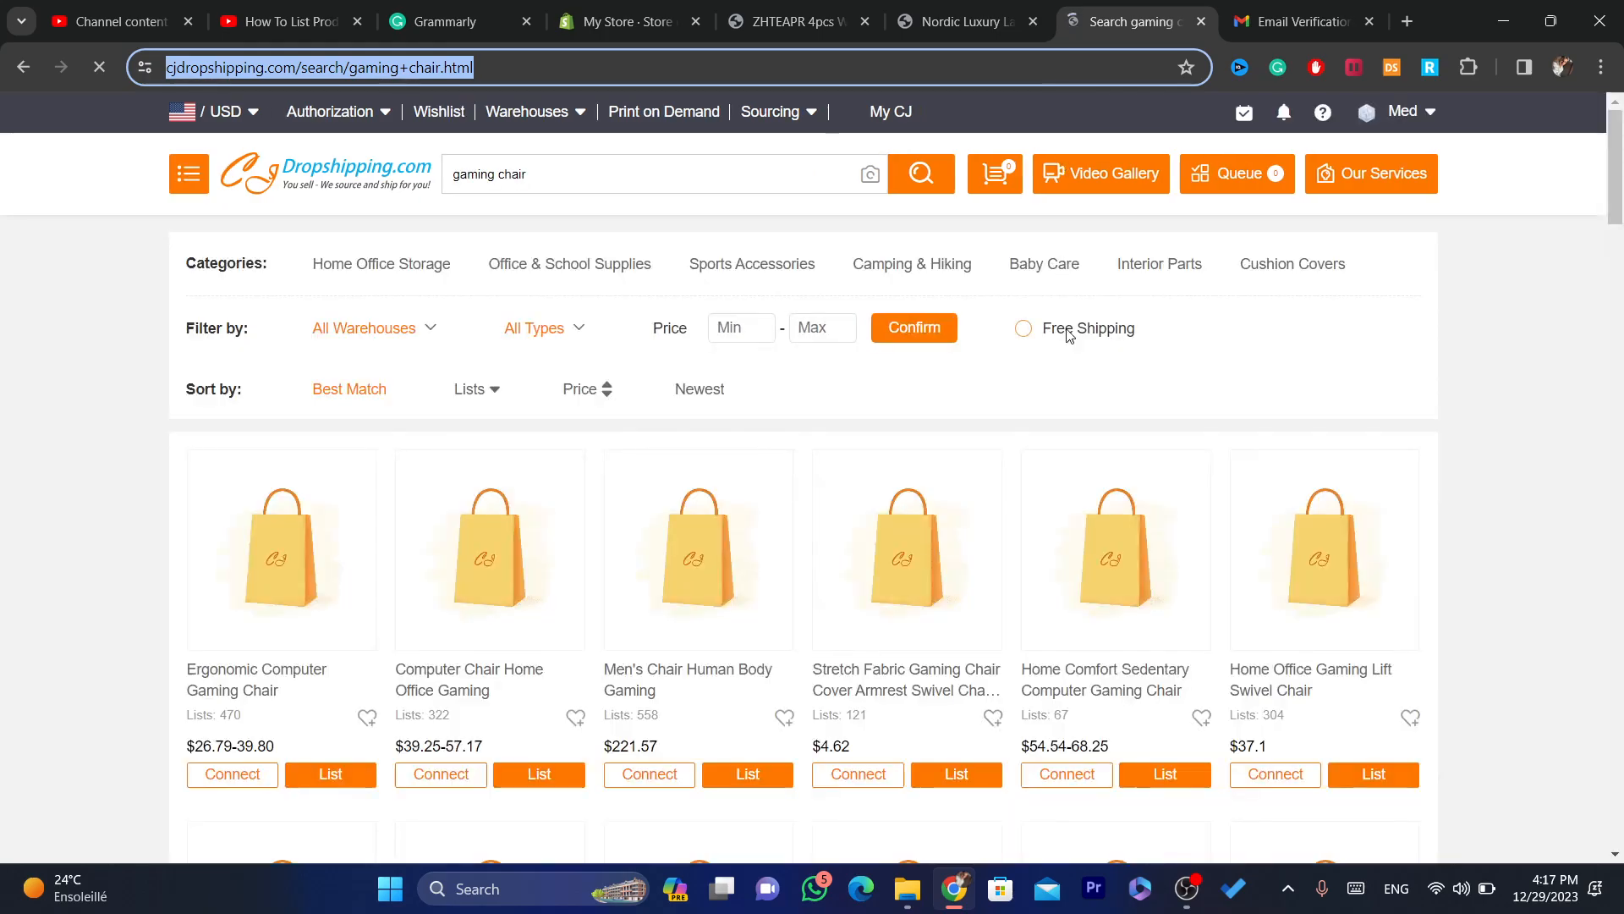
Step: Browse the gaming chair results and open the product page of "Men's Chair Human Body Gaming"
scroll(506, 416, "down", 2)
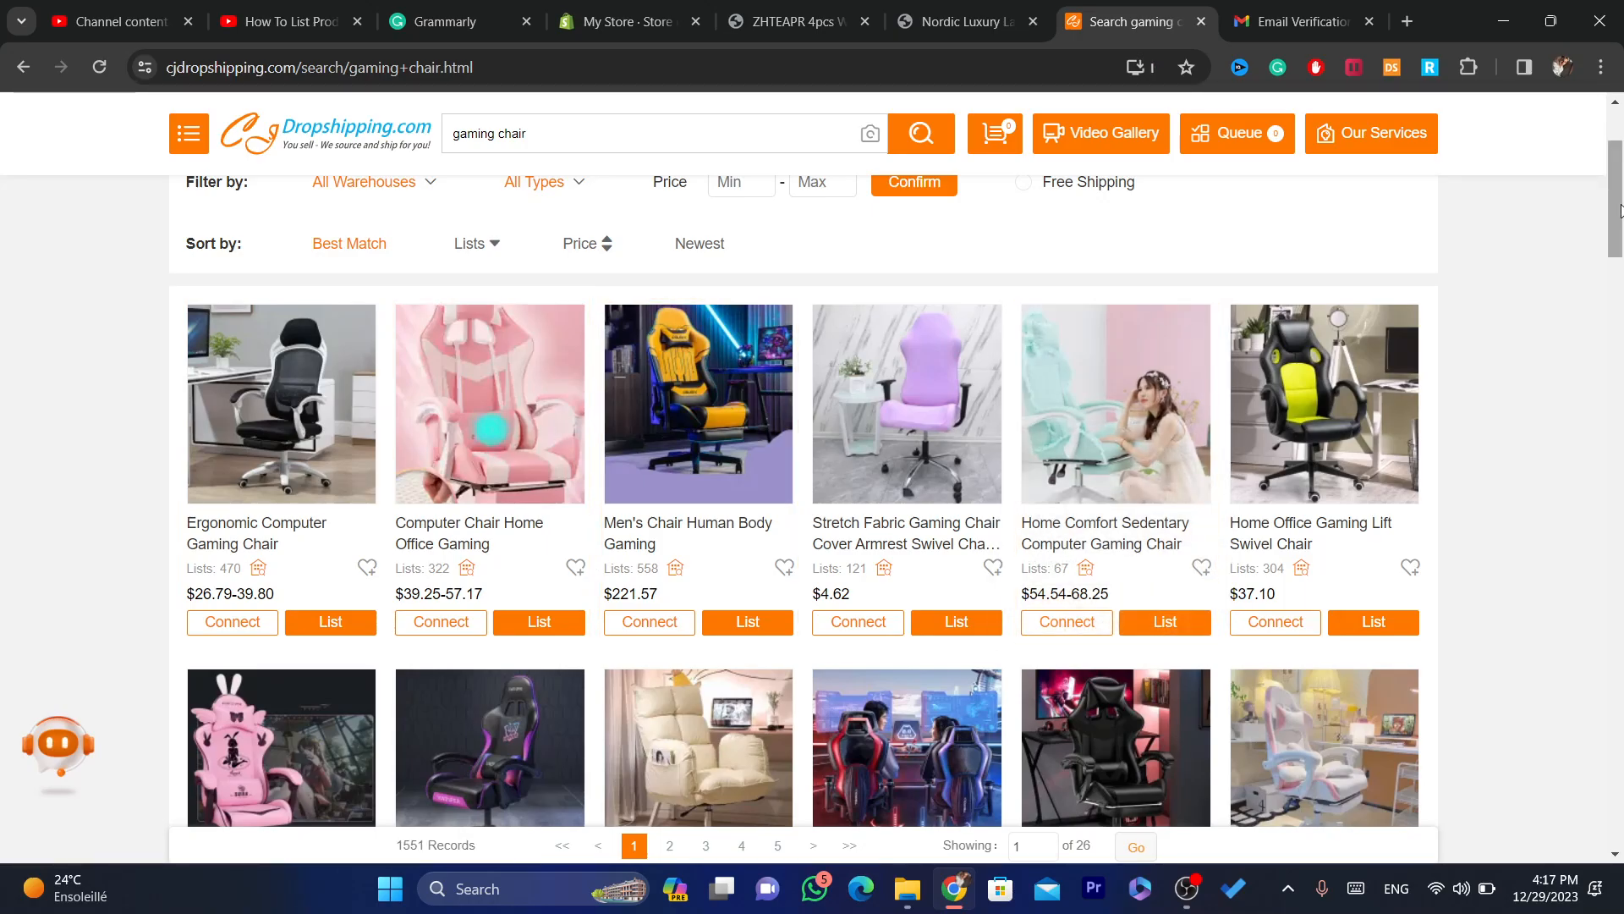
mouse_move(1620, 210)
left_mouse_down()
mouse_move(1620, 339)
mouse_move(1607, 249)
mouse_move(1579, 207)
mouse_move(1607, 207)
mouse_move(1609, 343)
mouse_move(1611, 221)
left_mouse_up()
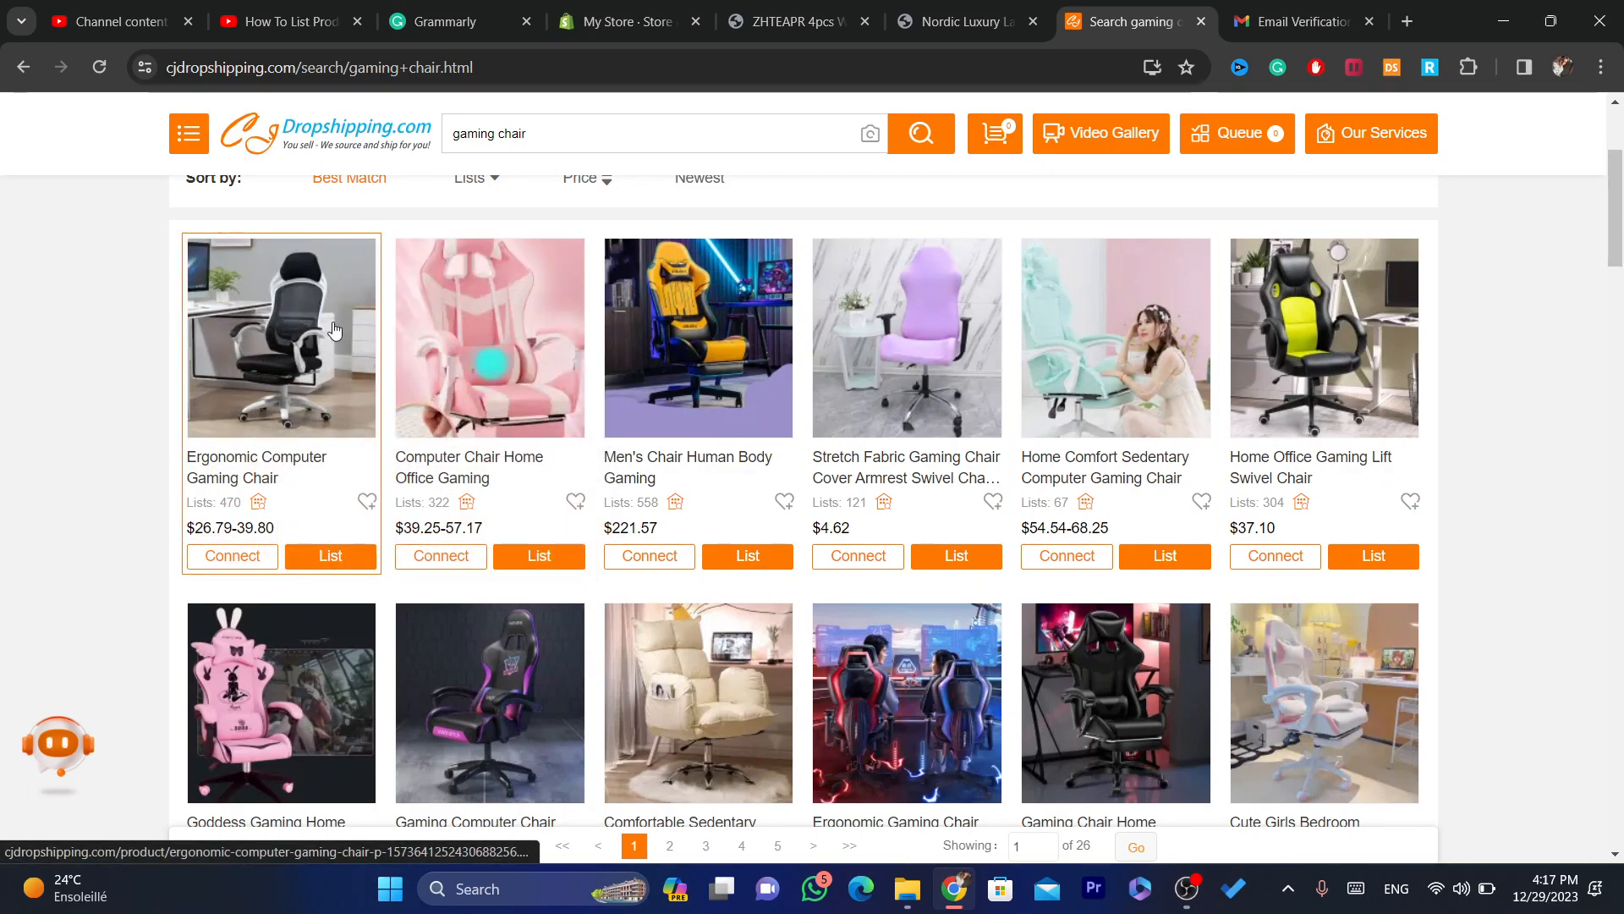
mouse_move(257, 396)
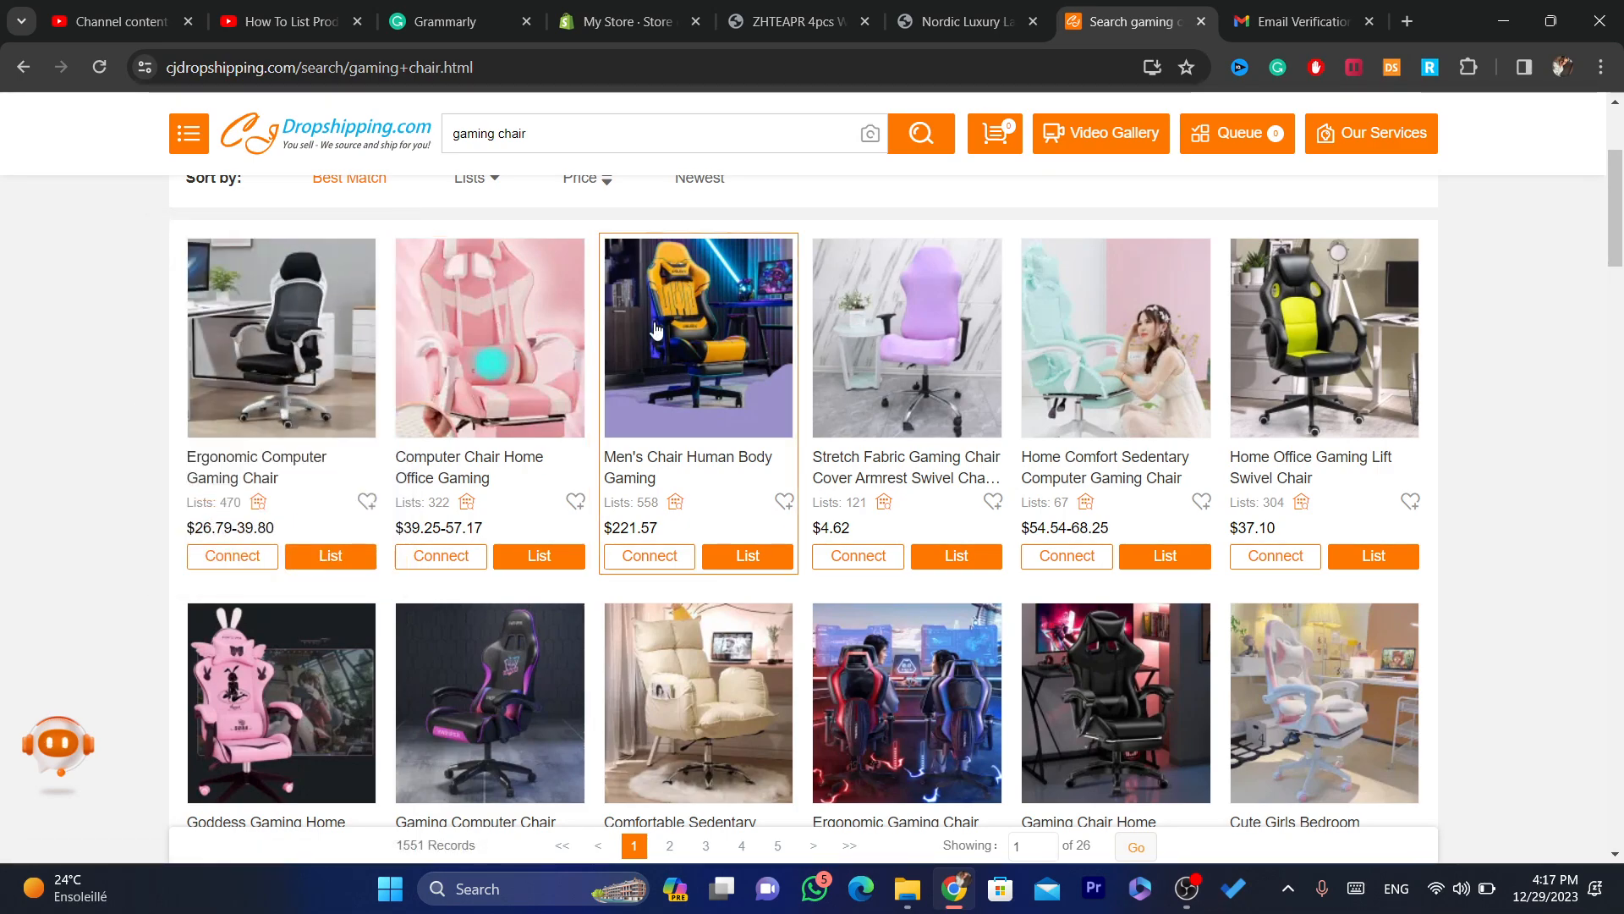
mouse_move(680, 334)
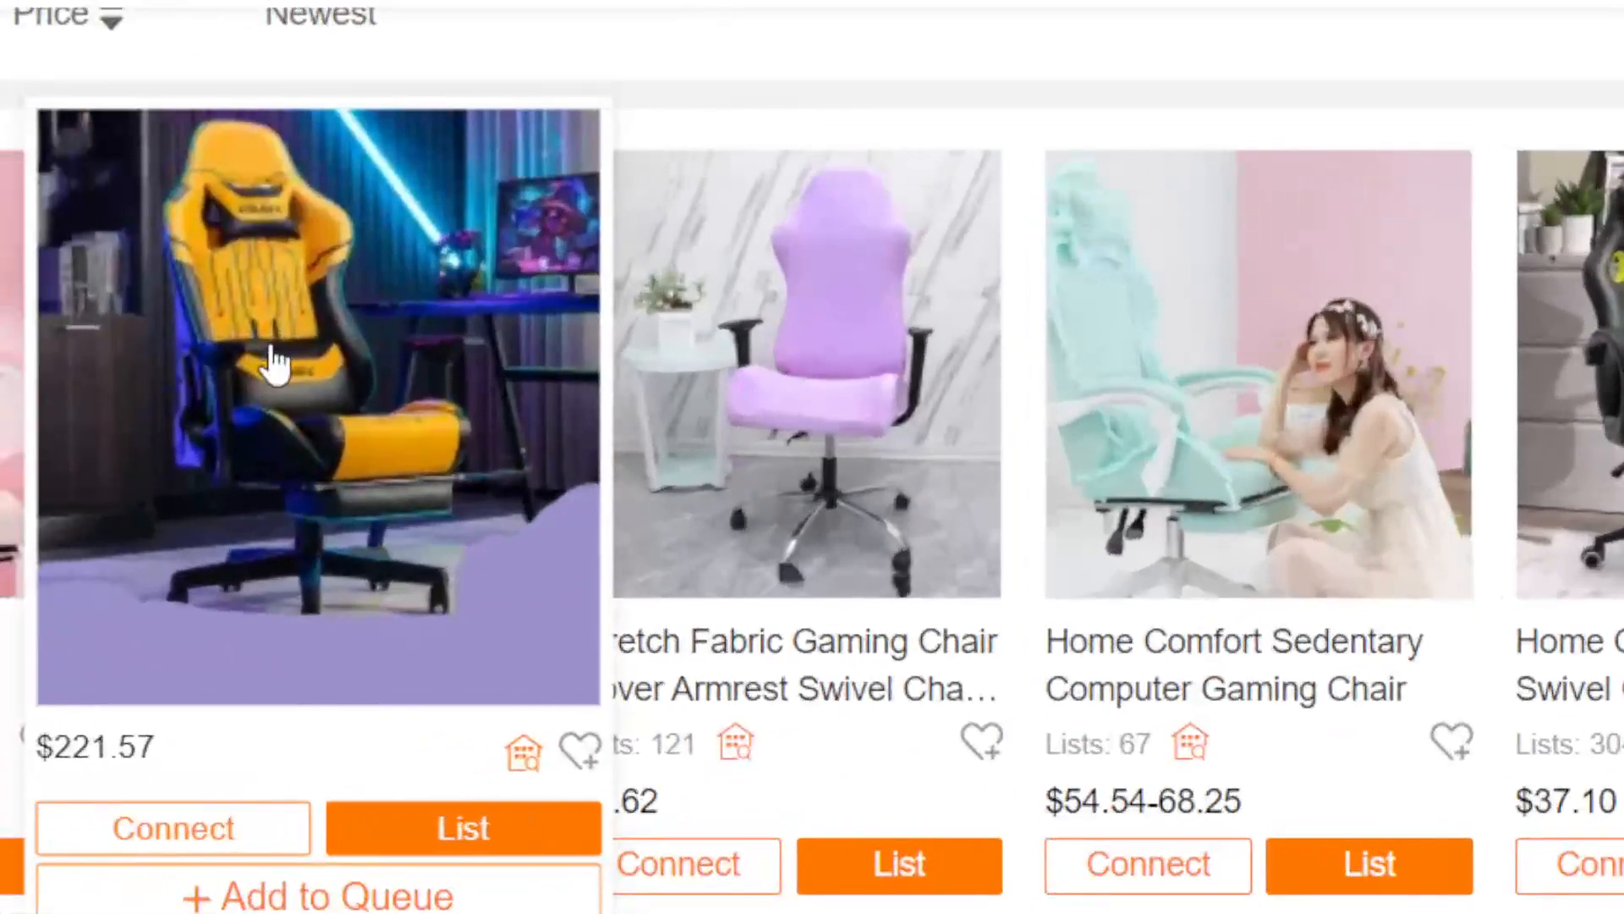
left_click(275, 363)
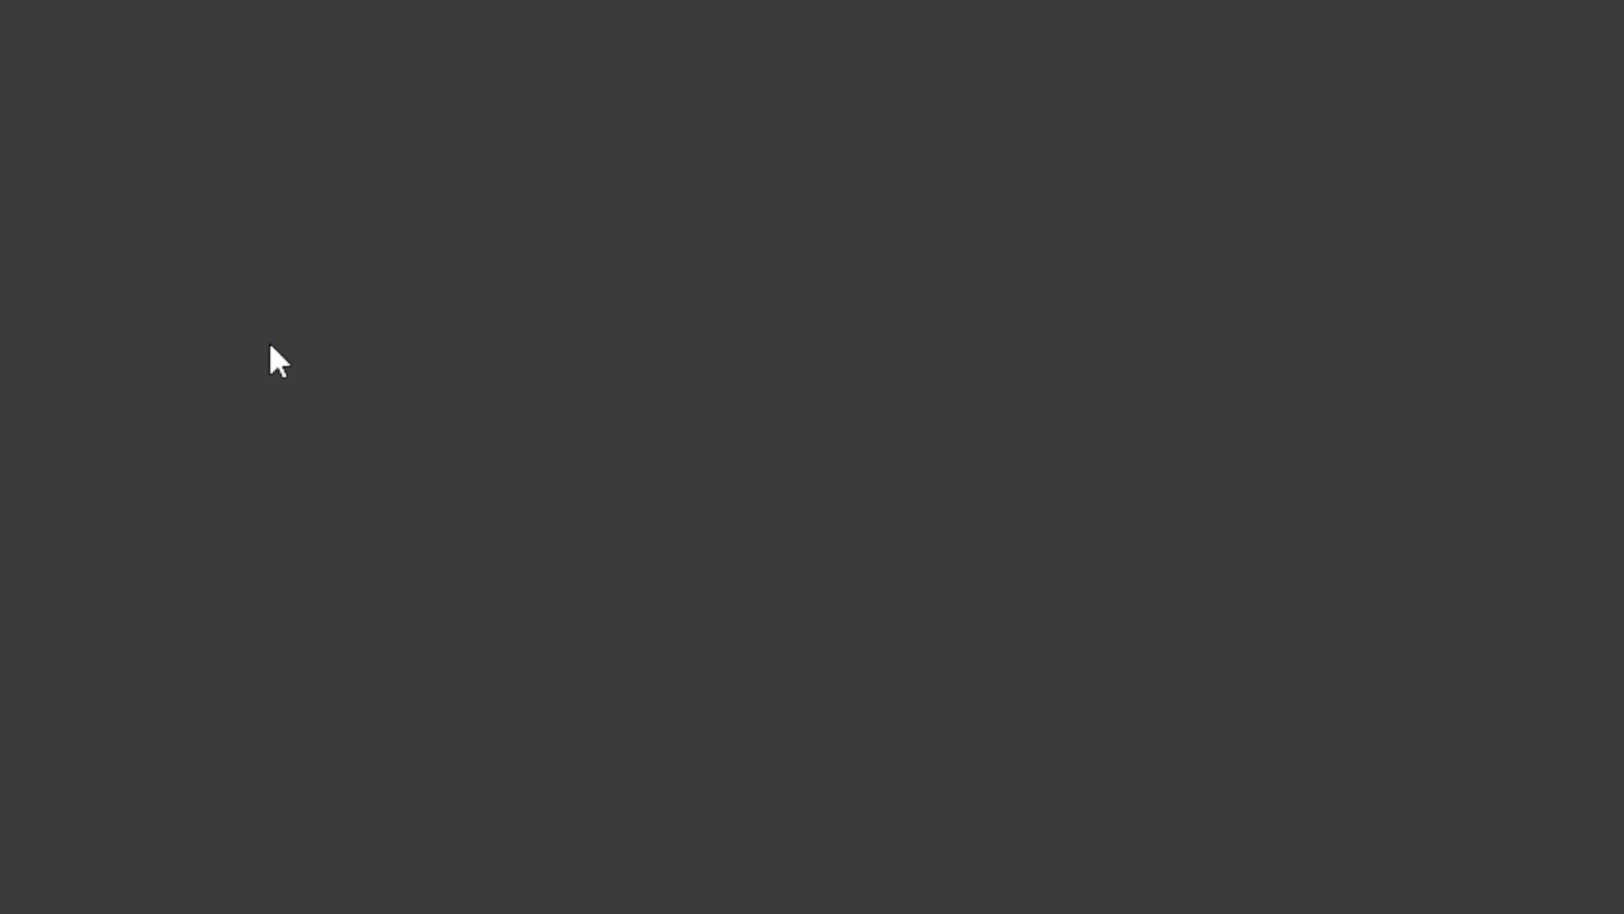
left_click(1085, 69)
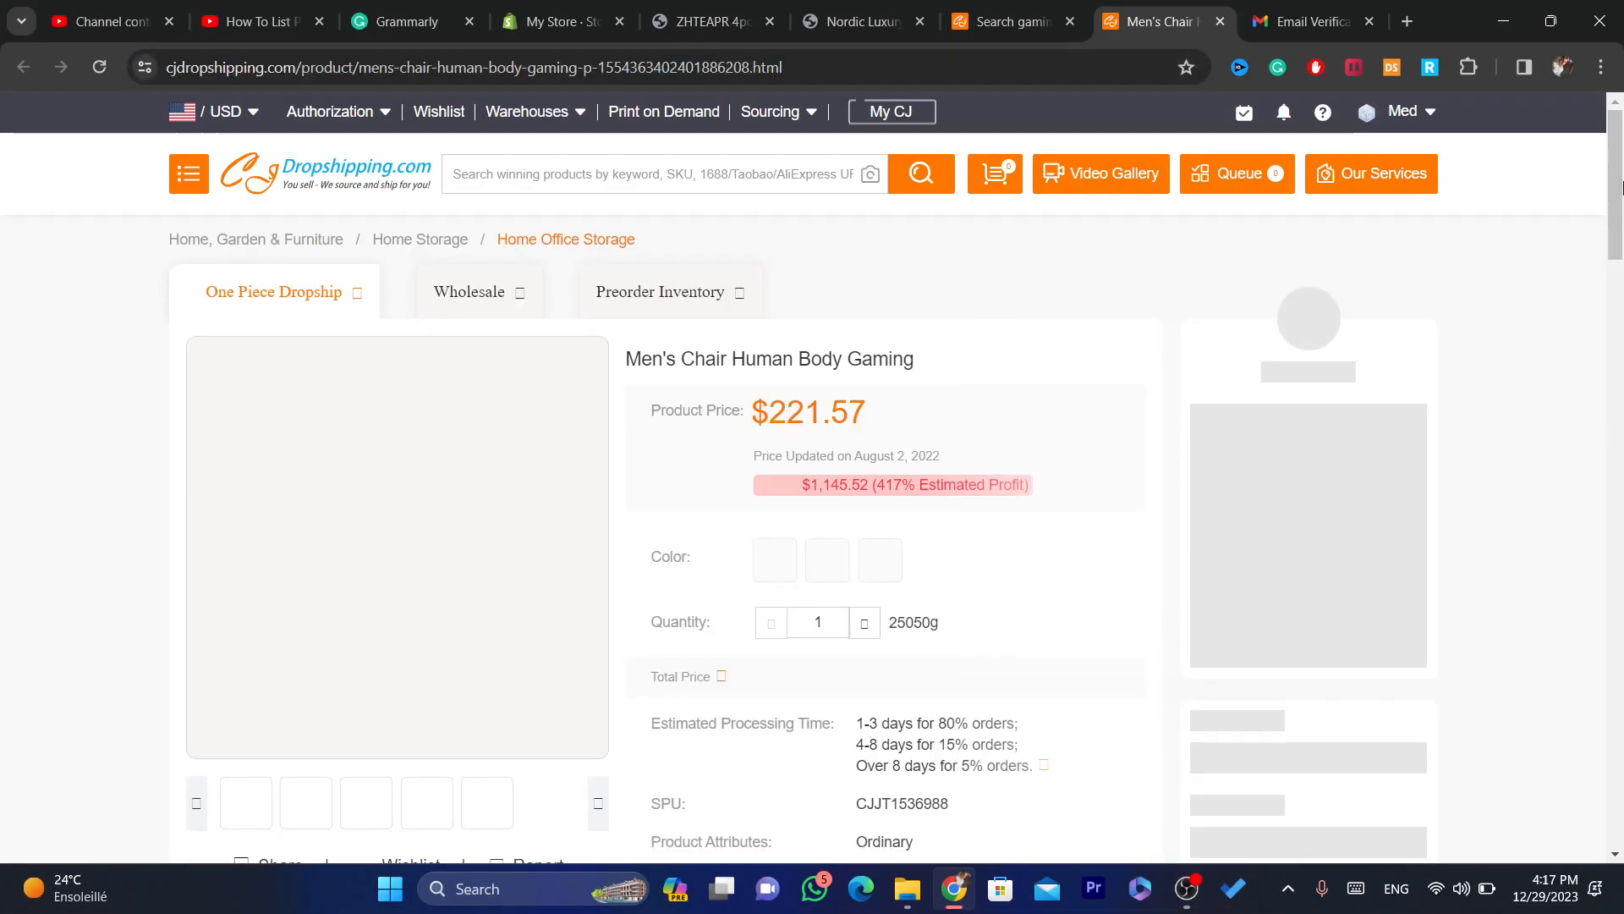
Step: Start listing the chair from its product page and review the available shipping methods and the shipping cost for the United States
left_click_drag(1623, 187, 1623, 255)
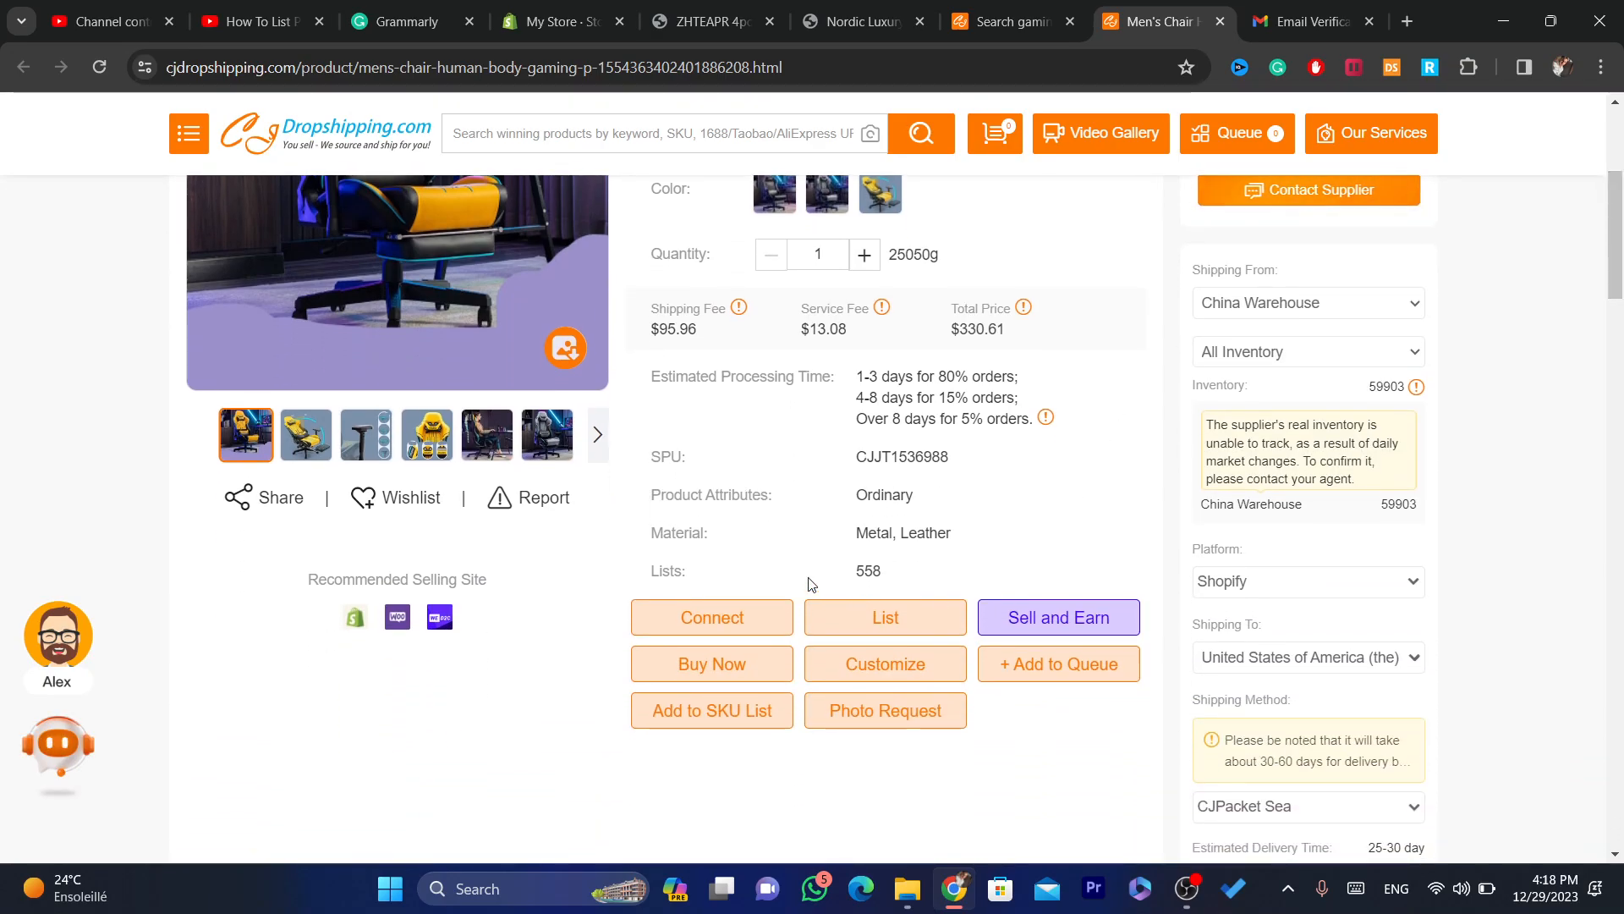
left_click(891, 620)
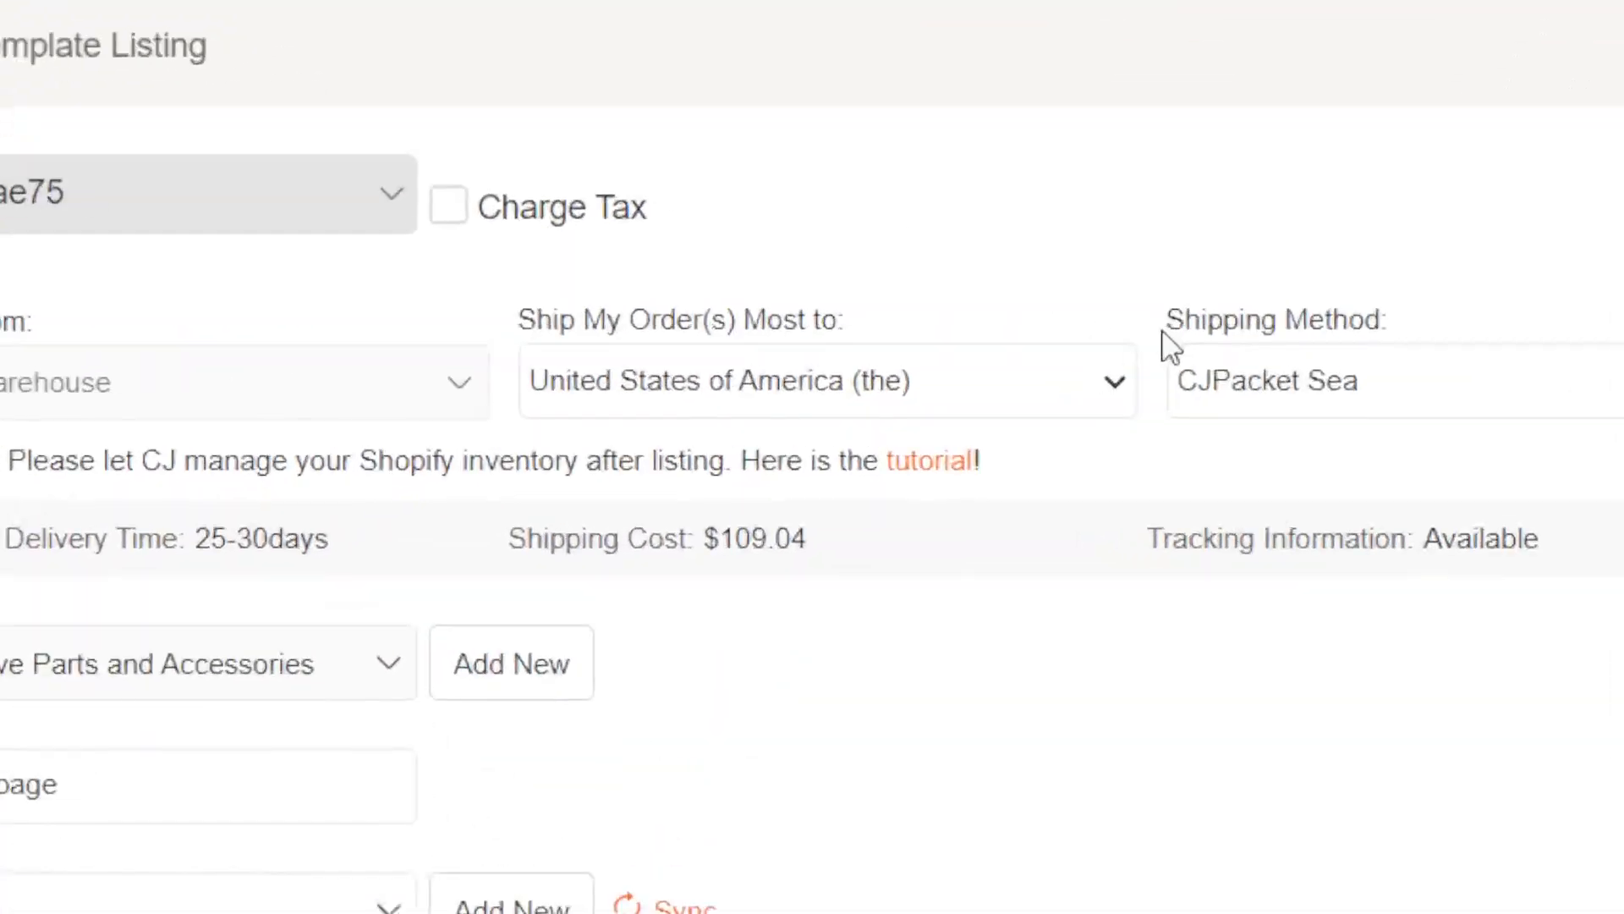
left_click(1071, 335)
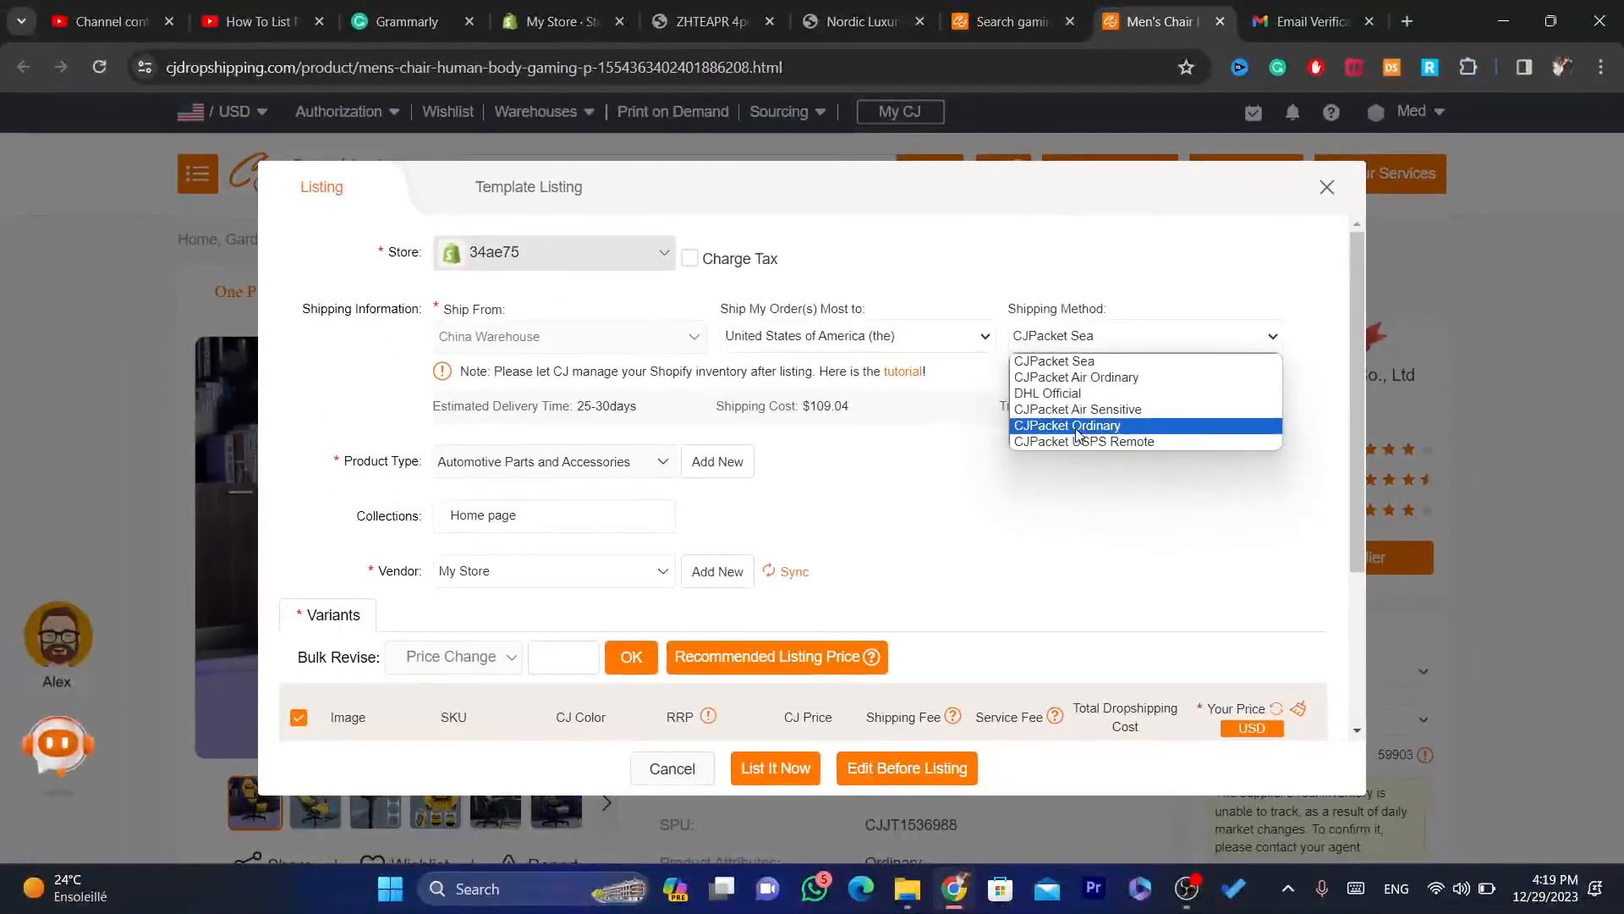
left_click(1052, 346)
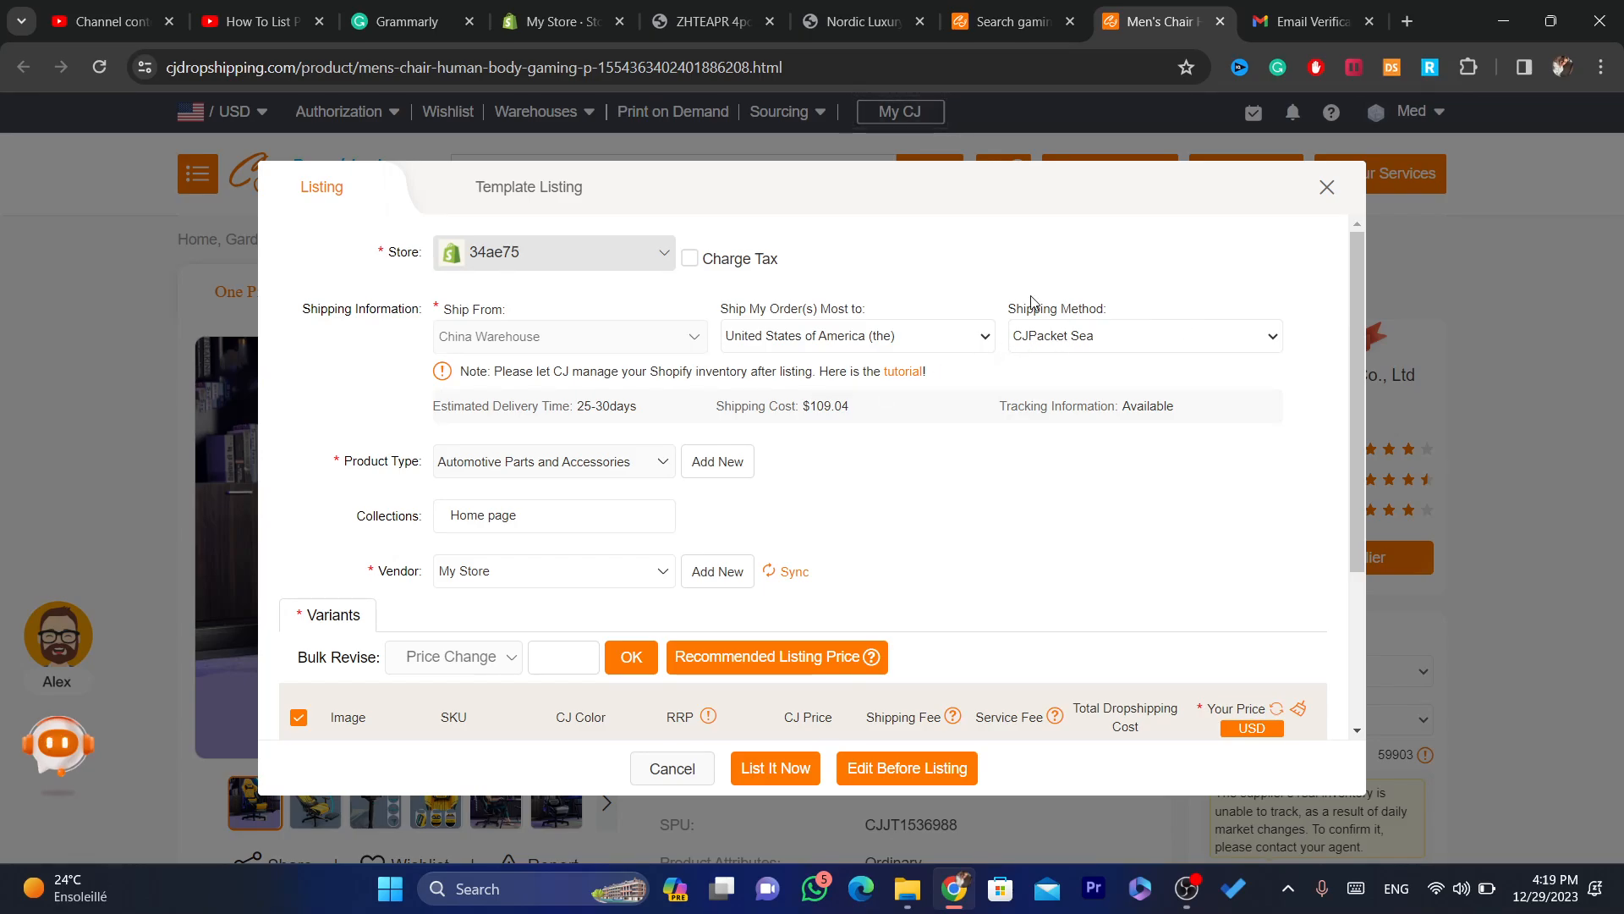
left_click(1055, 338)
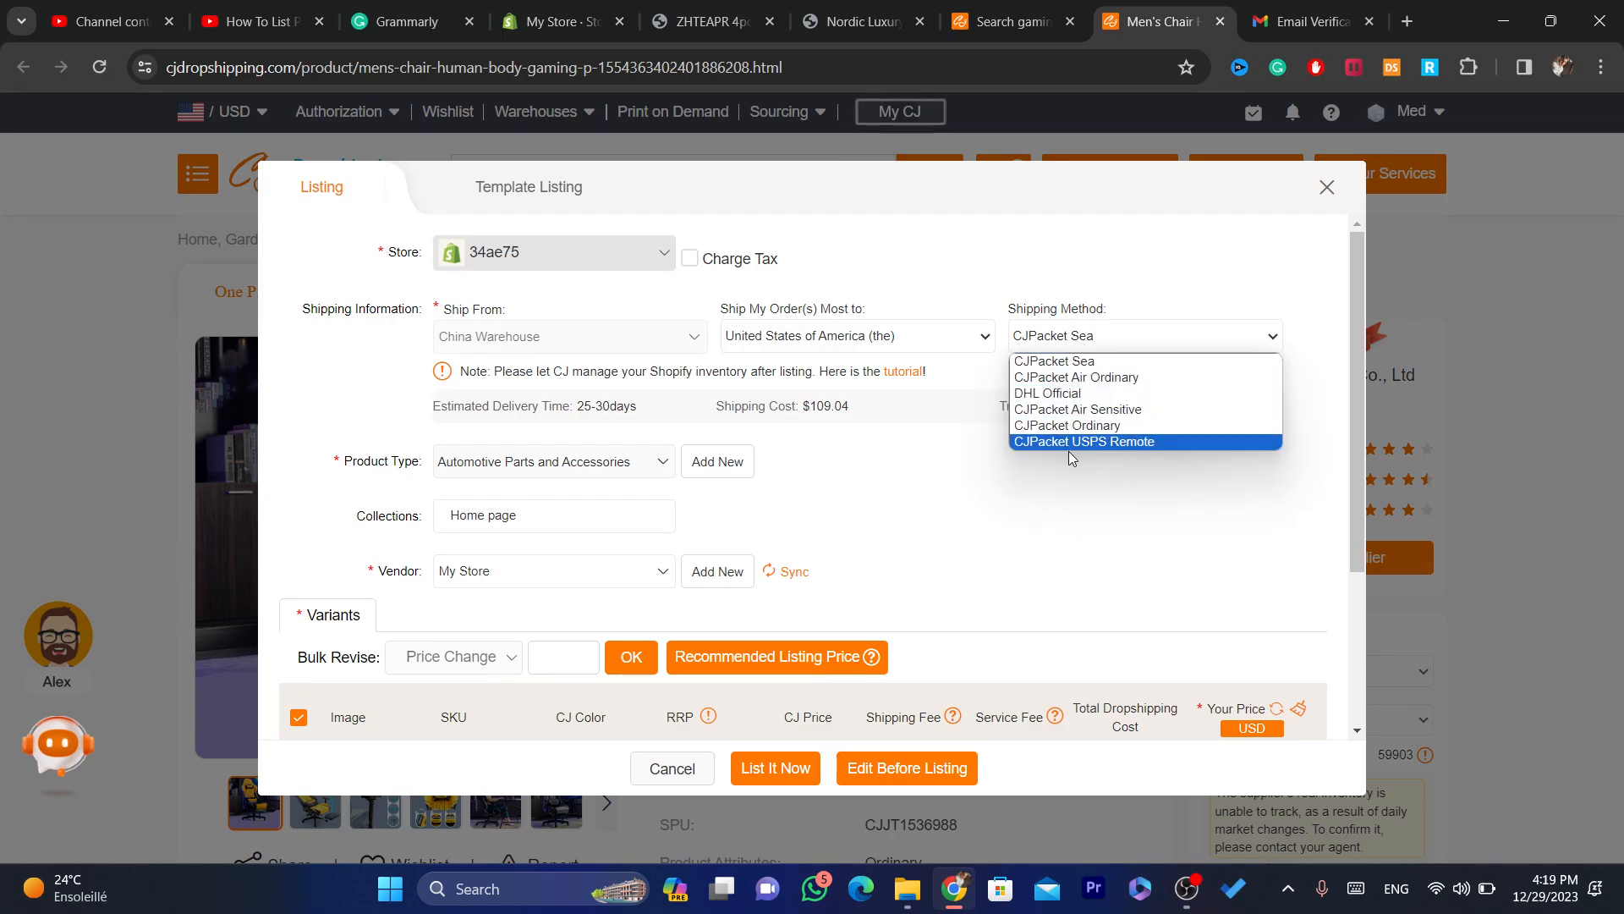
left_click(1061, 513)
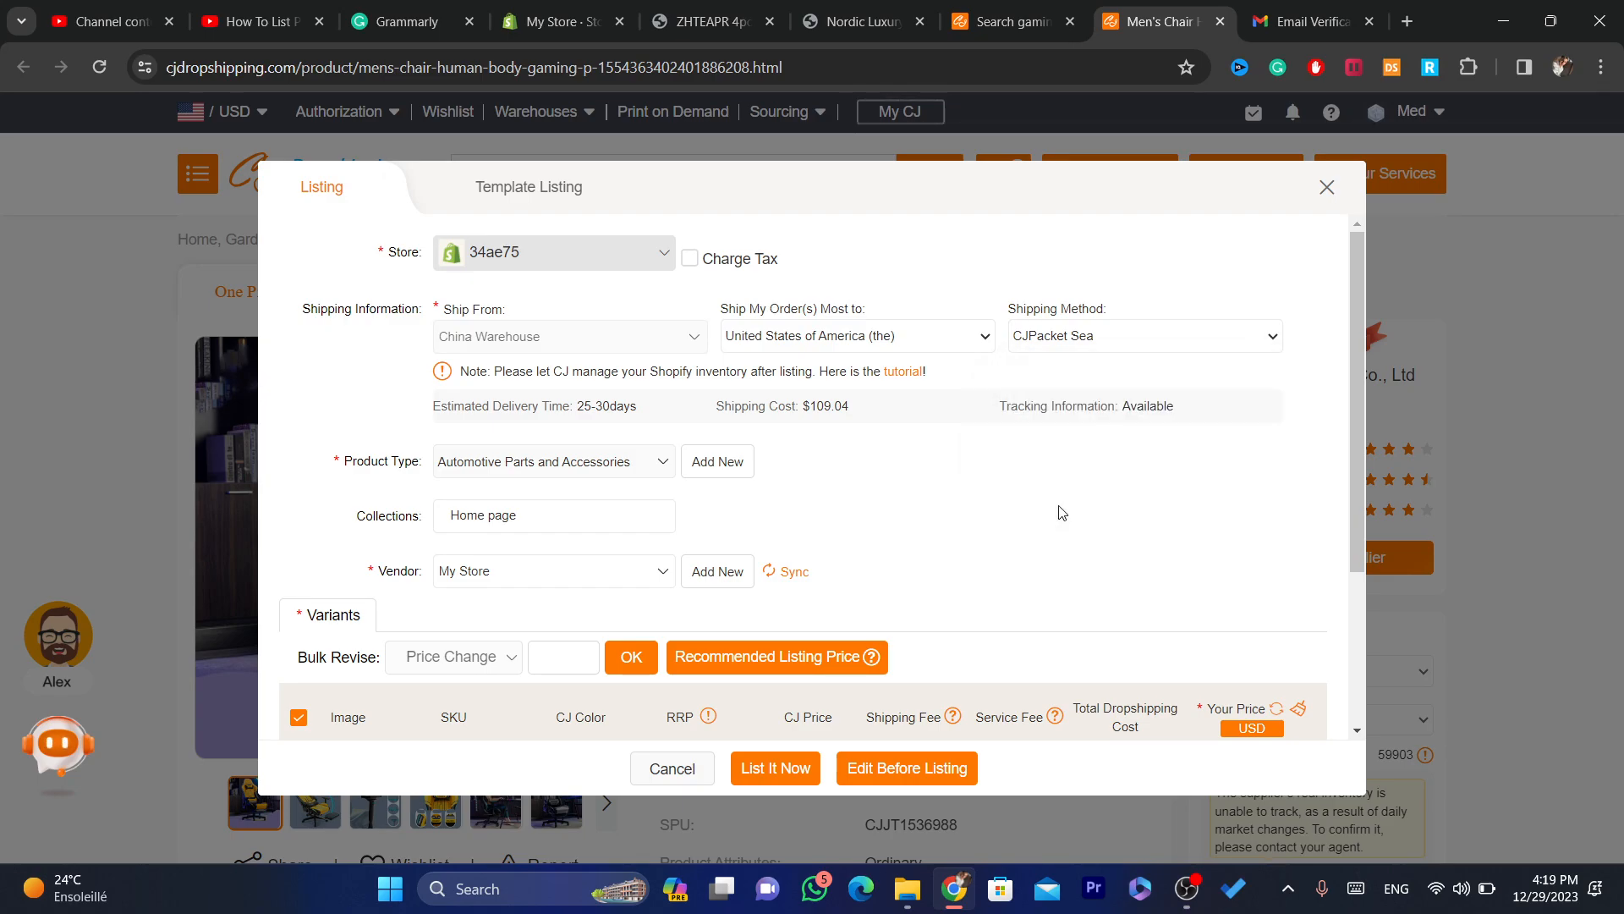
left_click(1058, 347)
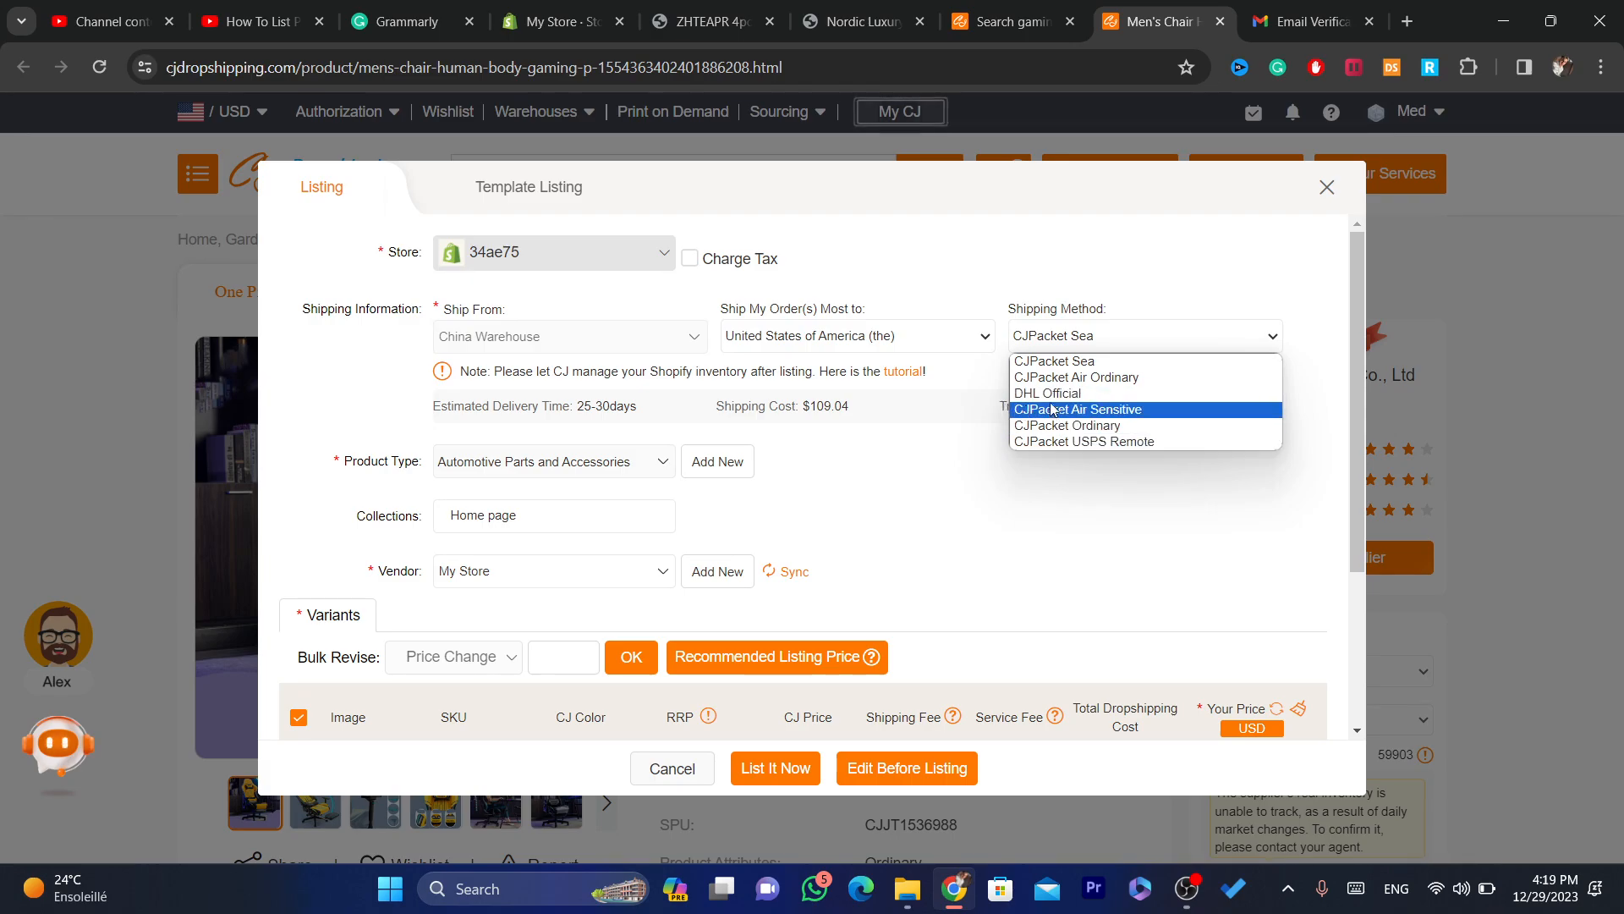
left_click(804, 402)
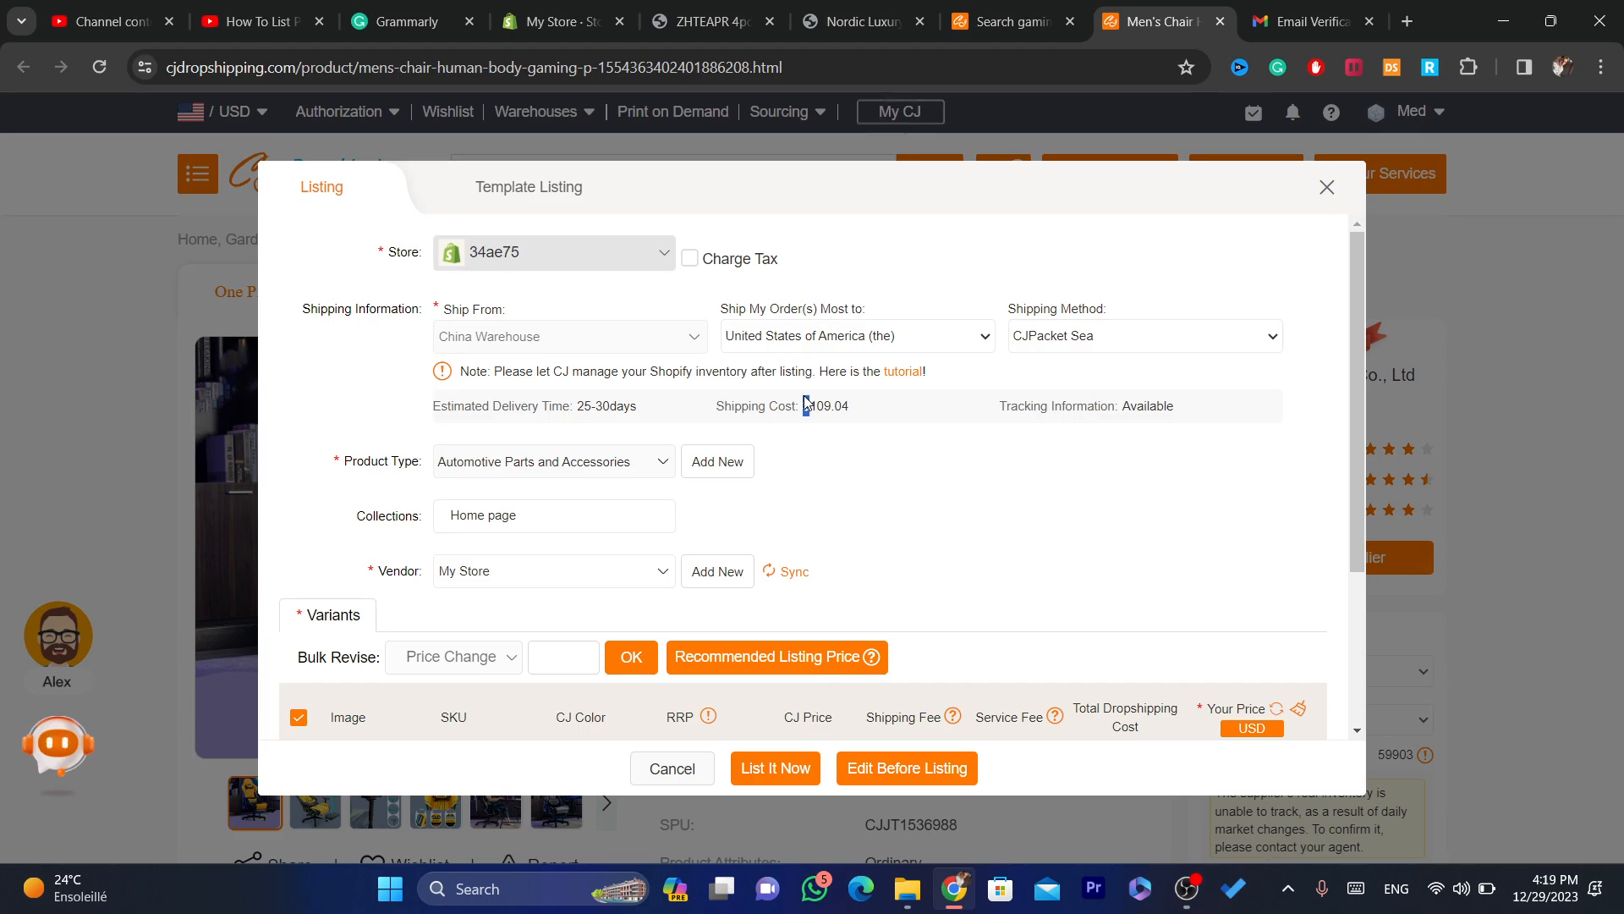
triple_click(826, 407)
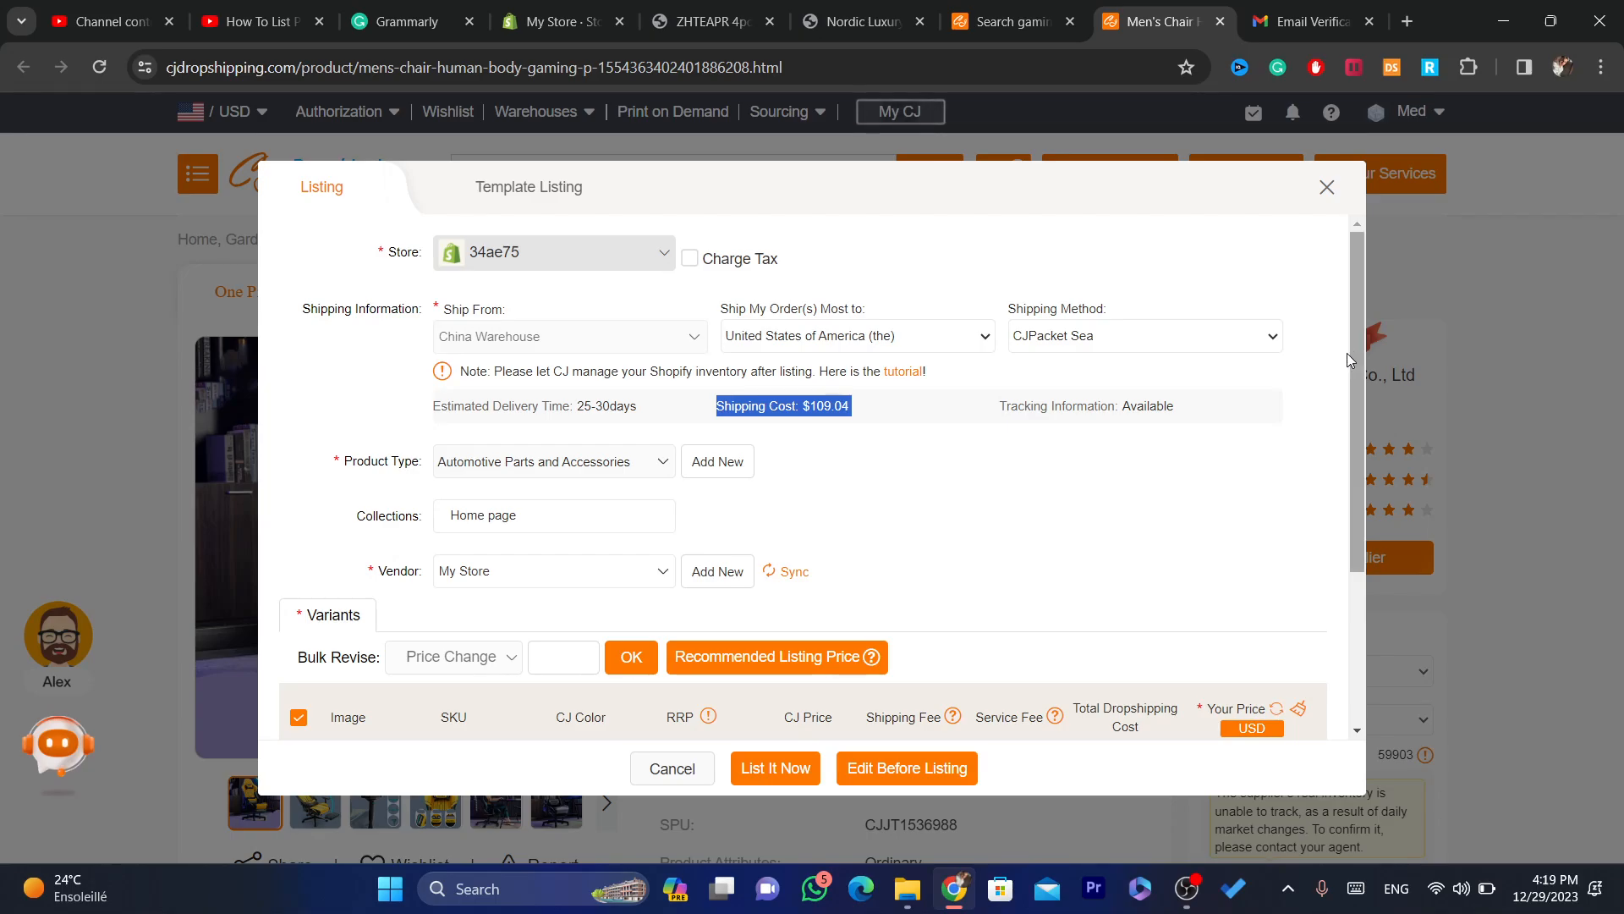
Step: Choose Home page as the collection for the listing
left_click_drag(1347, 353, 1359, 388)
scroll(1360, 391, "down", 1)
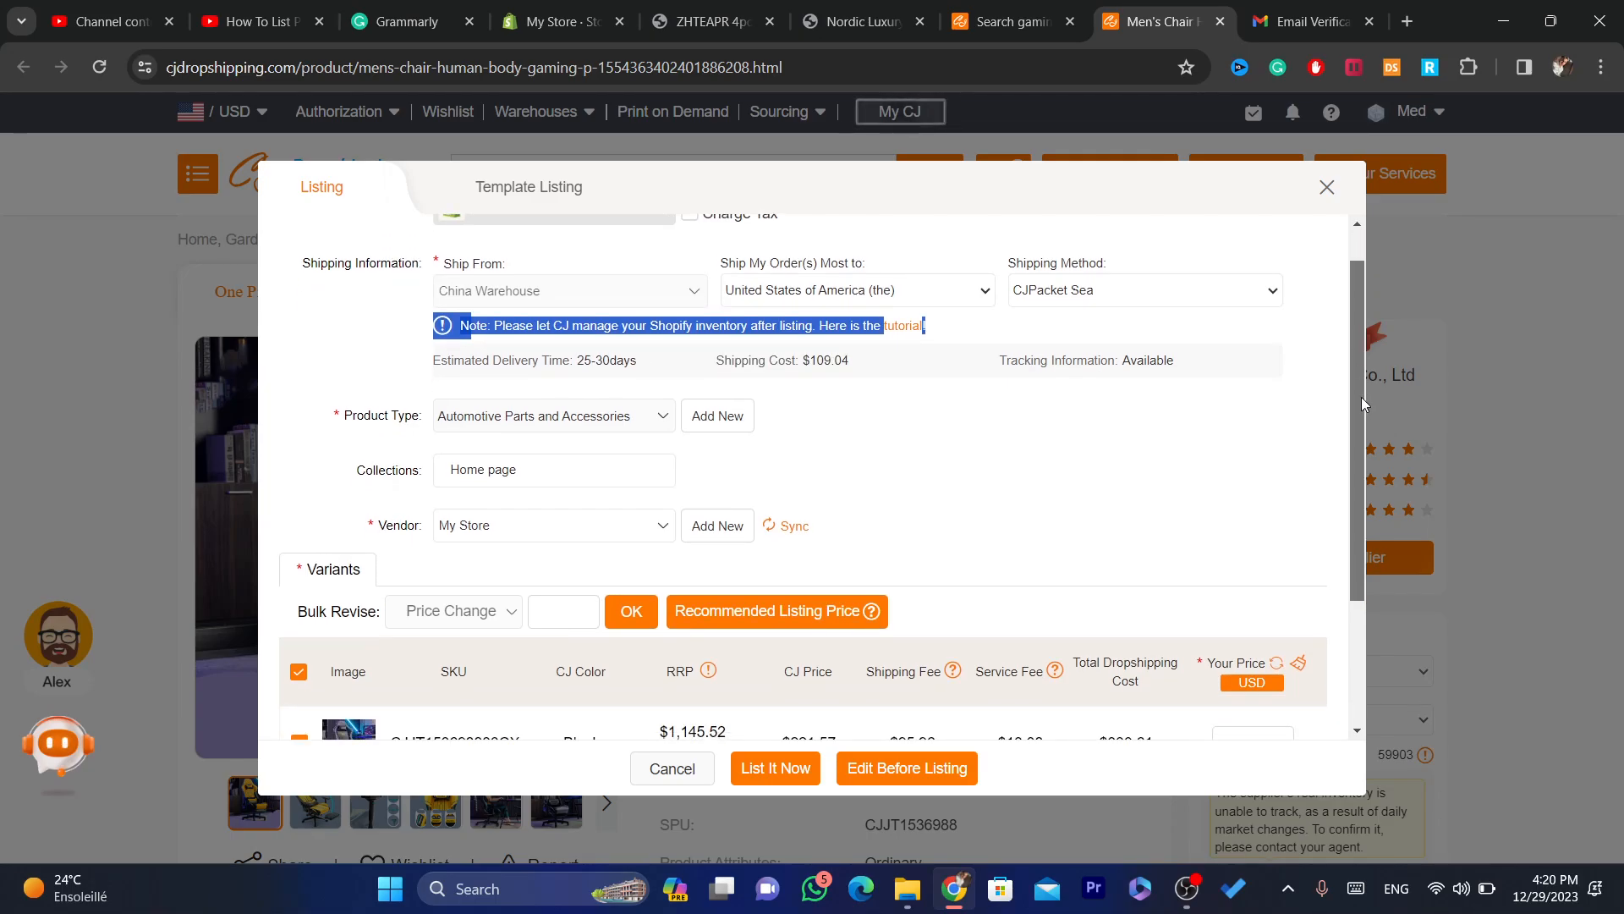
scroll(1362, 398, "down", 1)
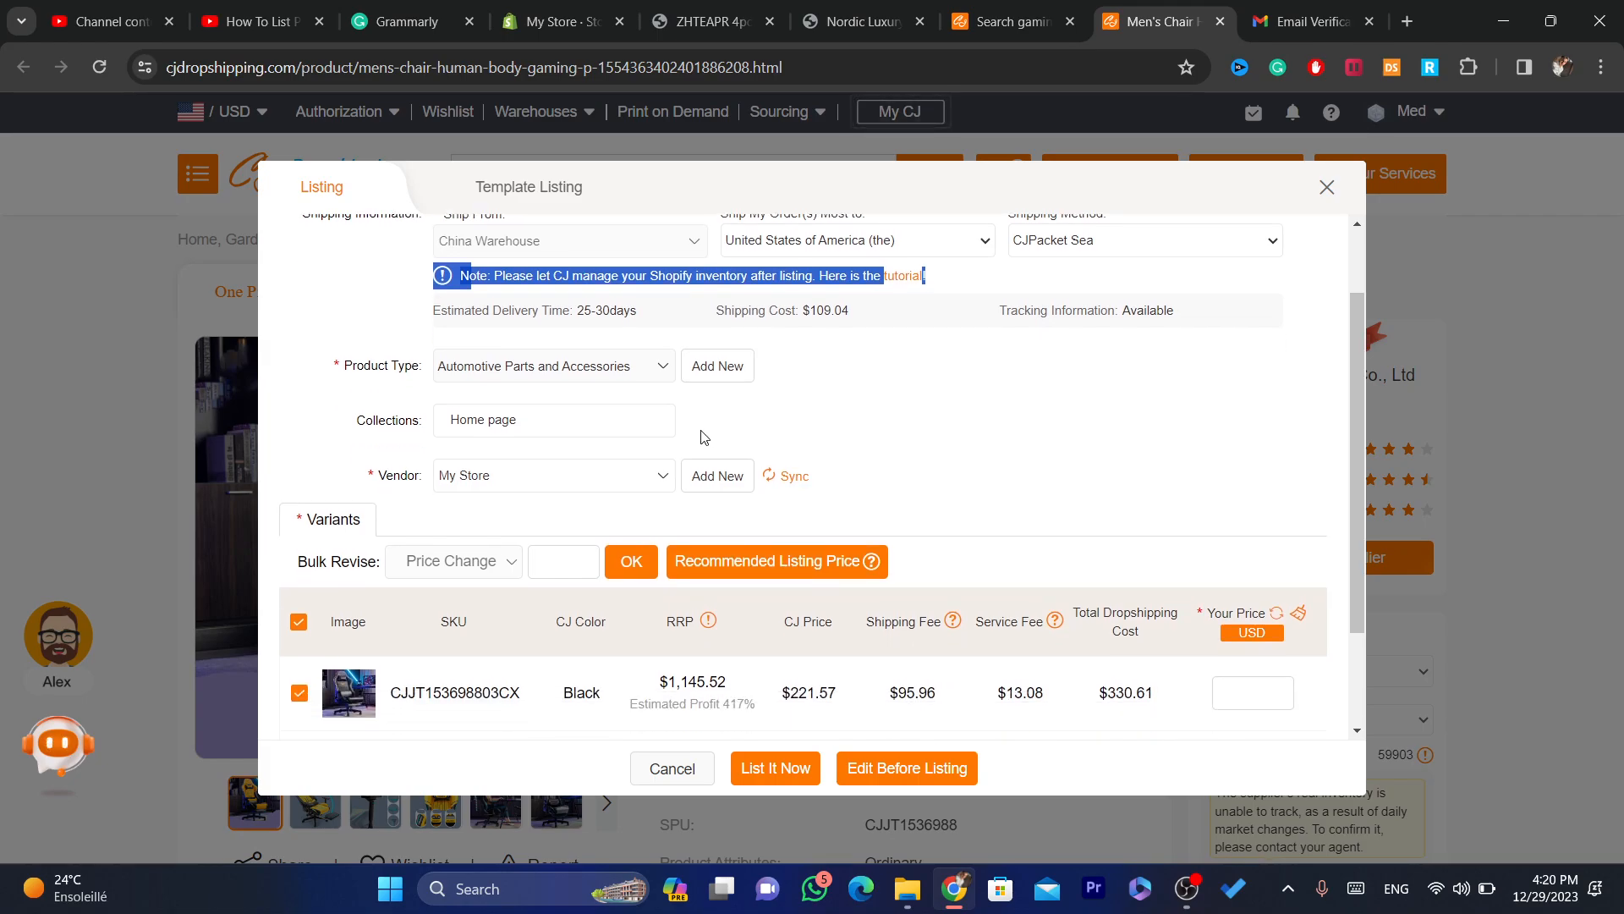
left_click(466, 423)
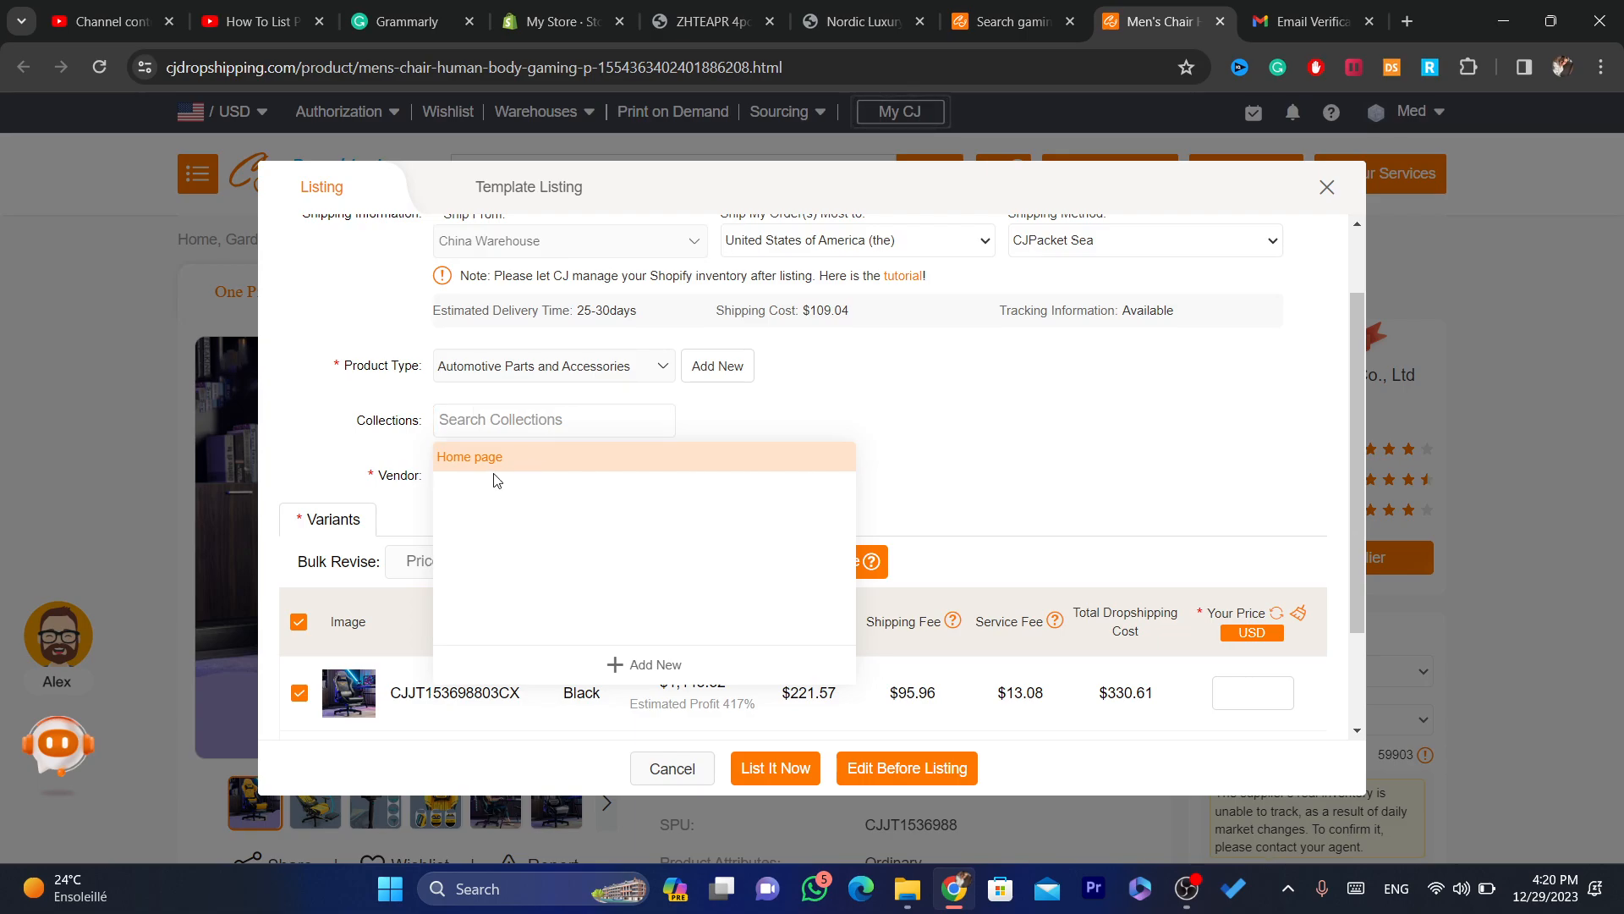
left_click(469, 457)
left_click(465, 475)
left_click(432, 399)
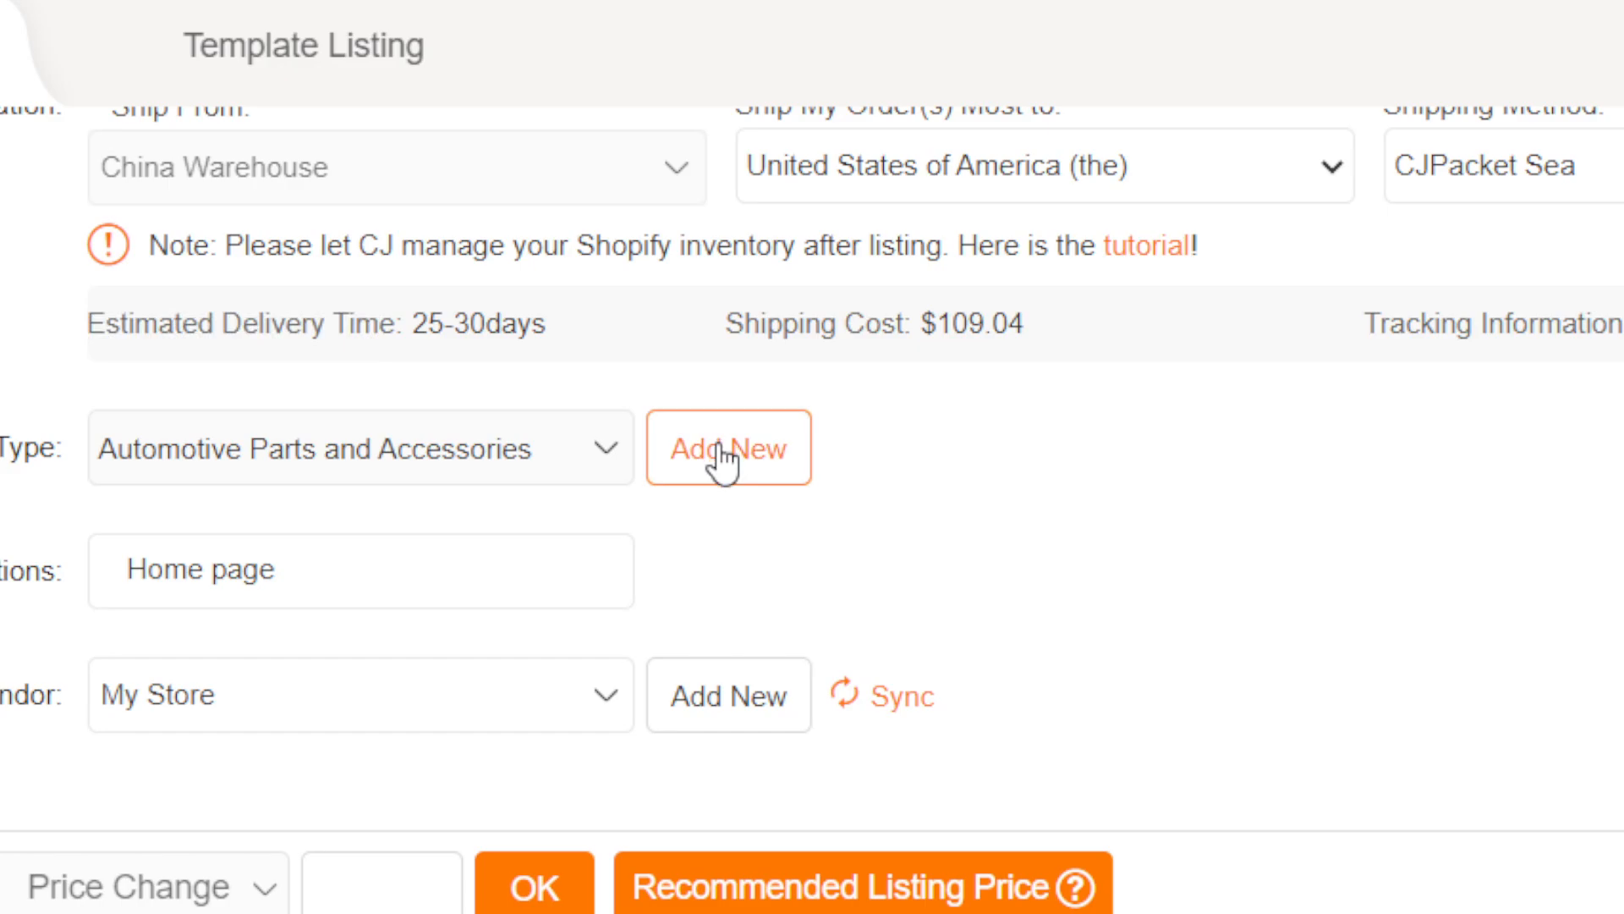
Step: Add a new product type and enter "gaming chair" as its name
left_click(722, 459)
type("gaming ha")
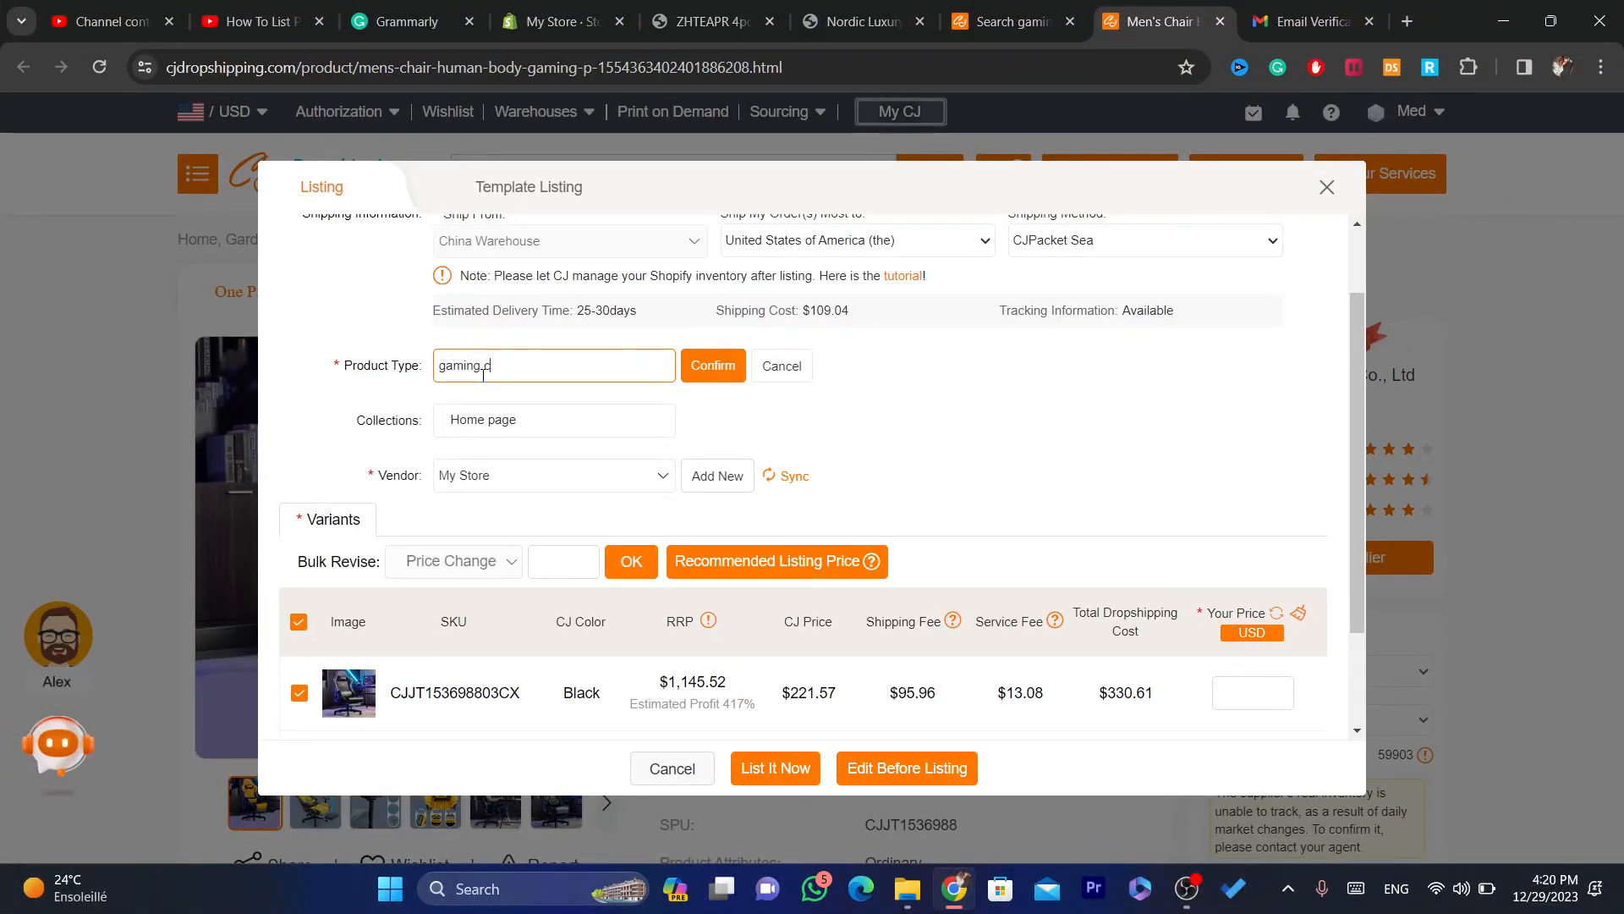
type("hga")
key("BackSpace")
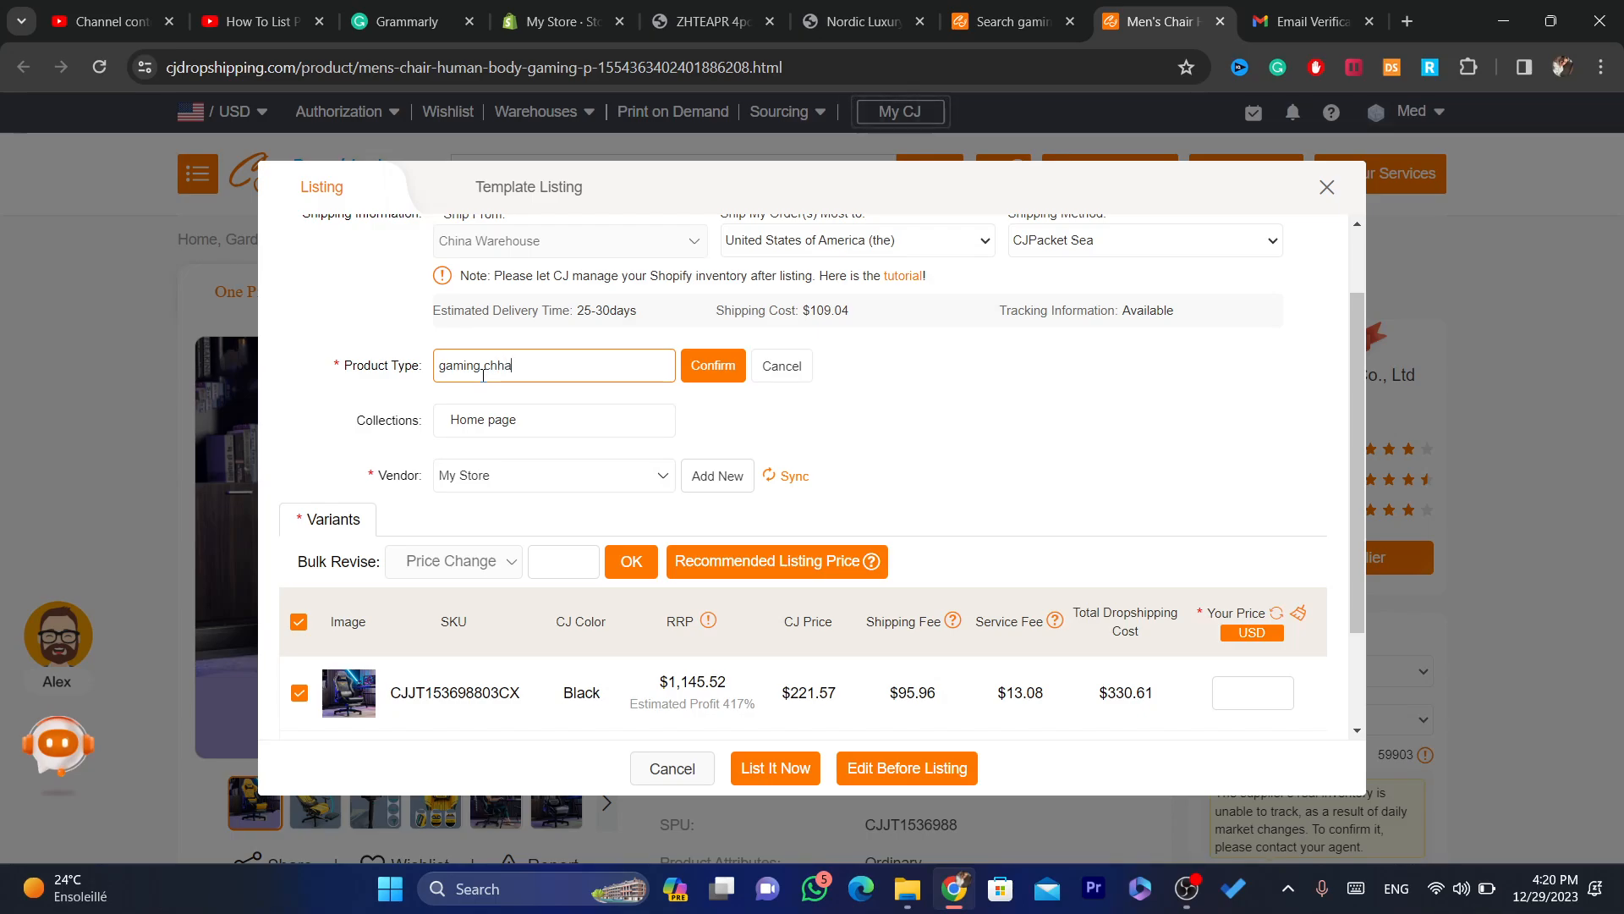
key("BackSpace")
key("BackSpace")
type("air")
Step: Add "MY store" as a new vendor for the listing and confirm it
left_click(506, 480)
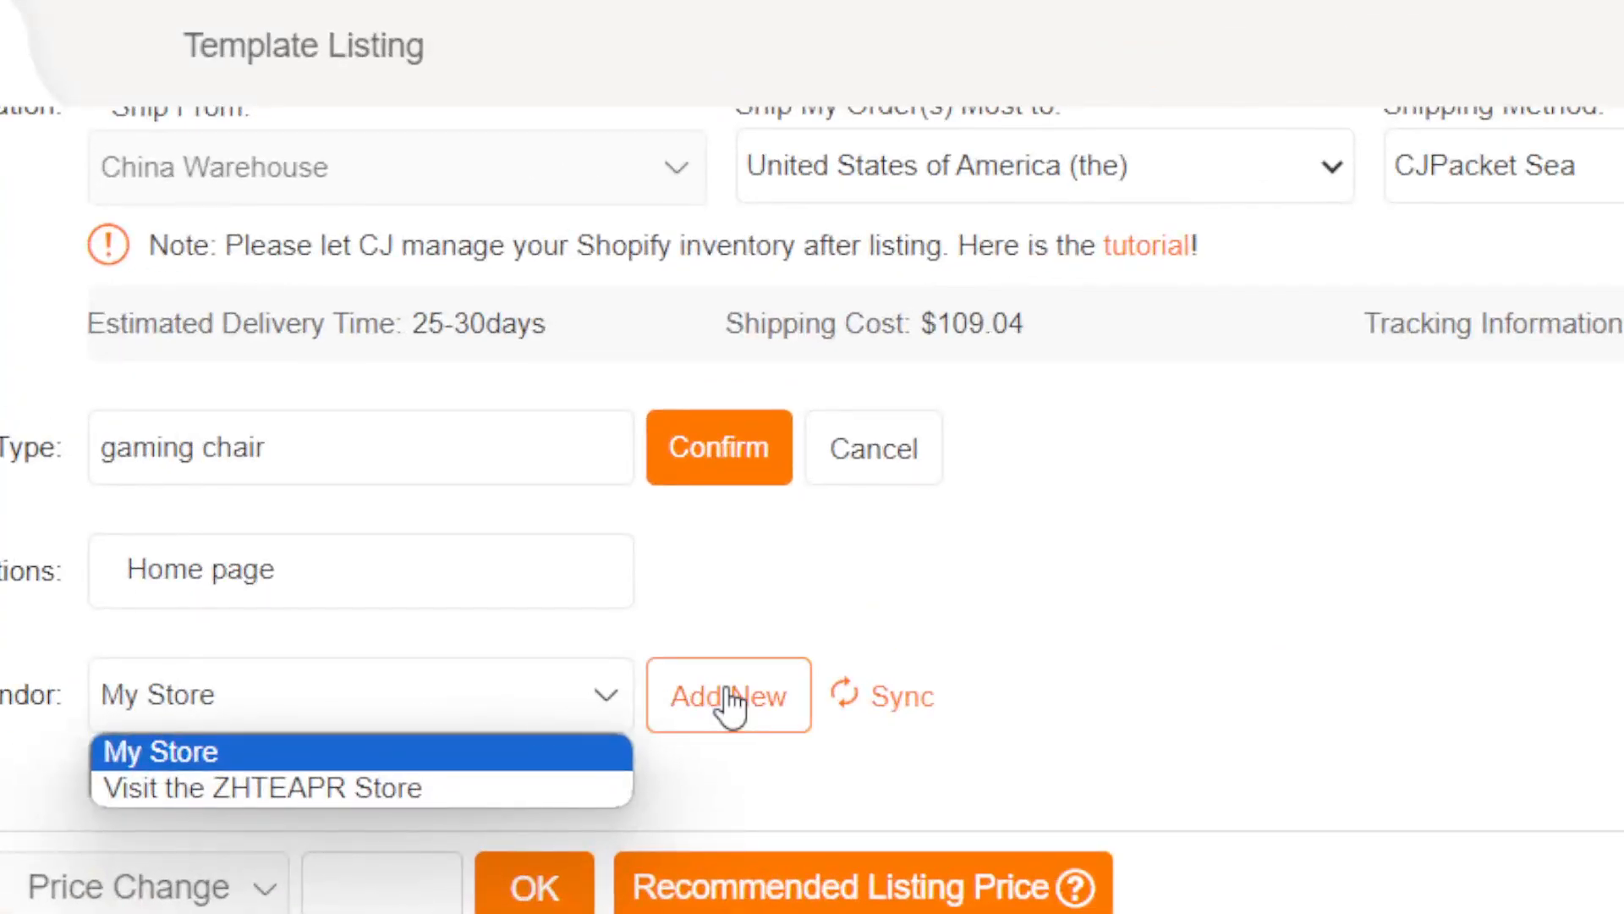
left_click(717, 478)
left_click(485, 719)
type("MY s")
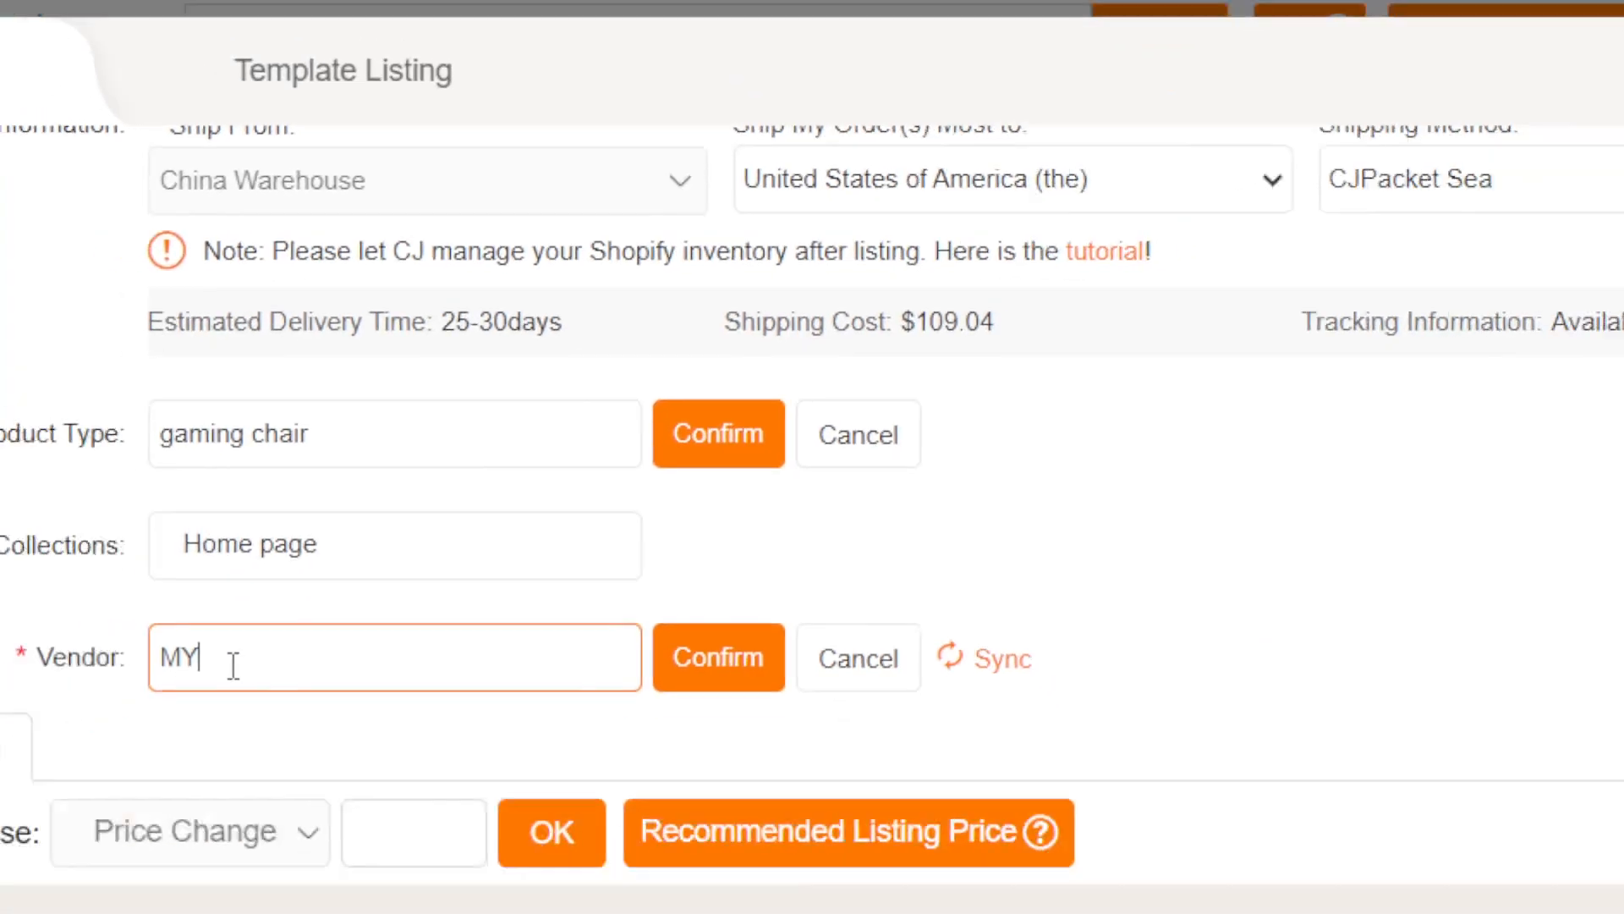
type("tore")
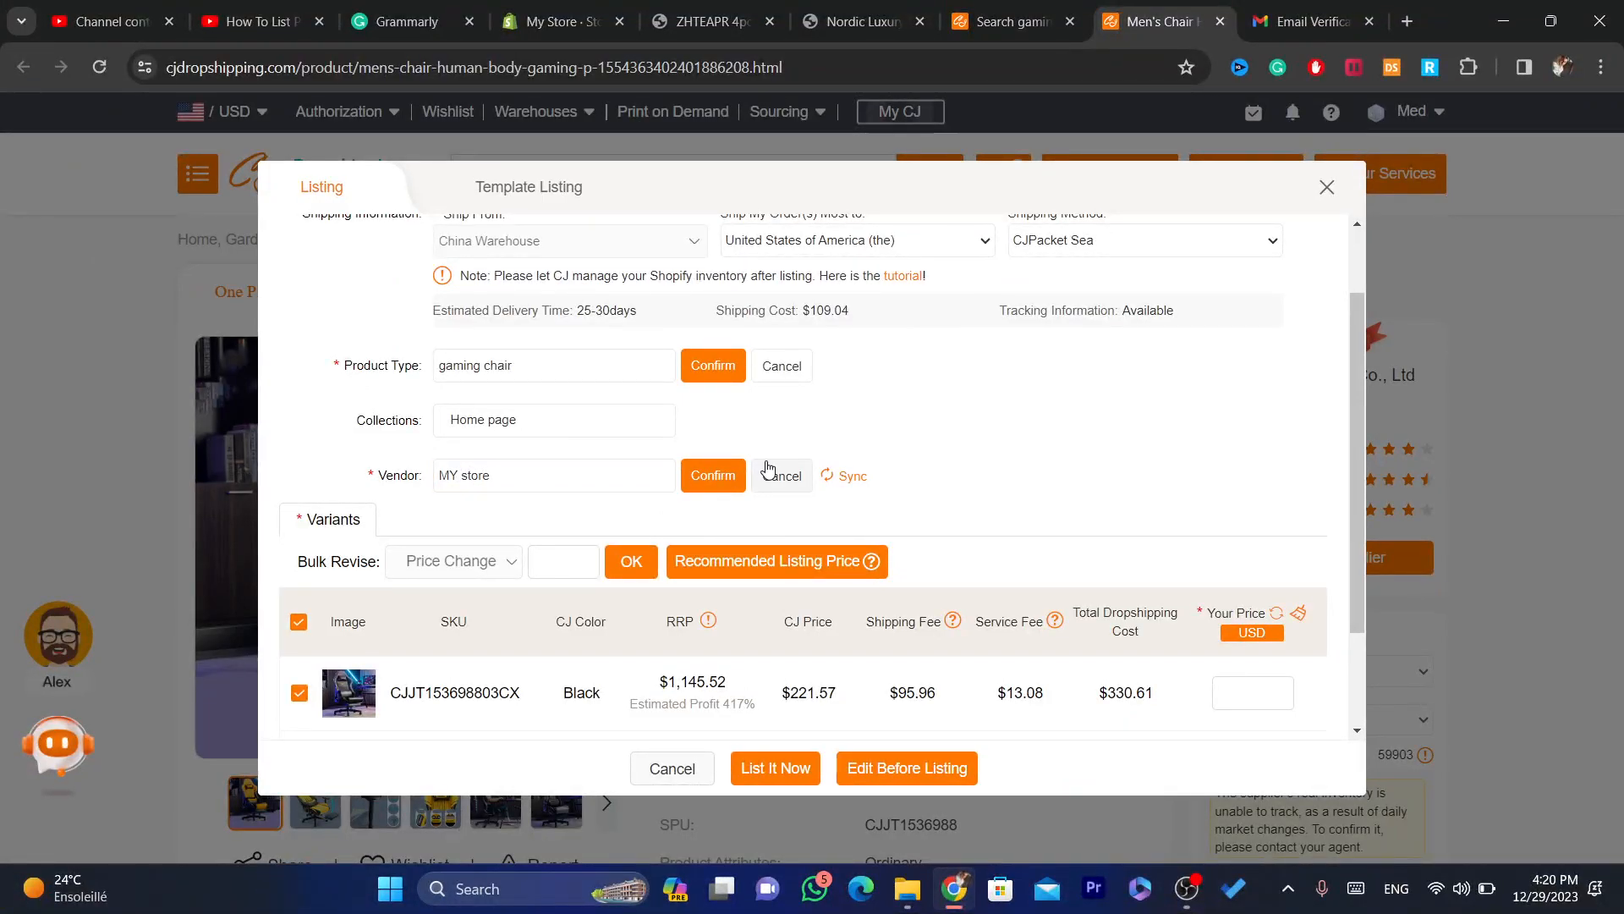
left_click(725, 479)
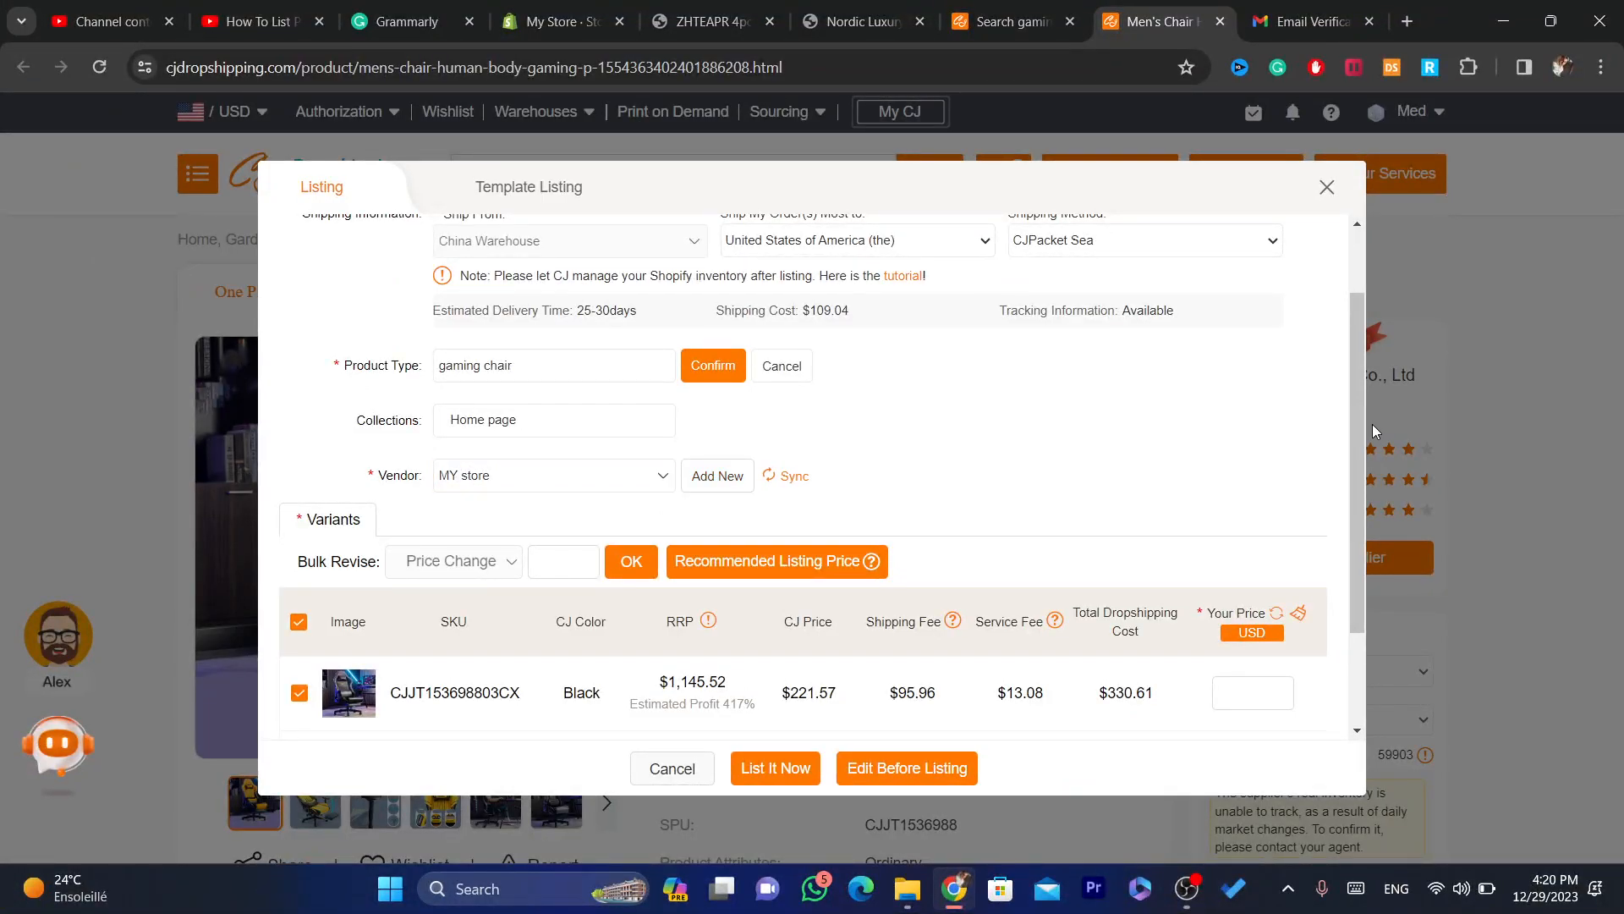
Step: Examine the shipping fee and total dropshipping cost of the chair's colour variants
left_click_drag(1359, 436, 1344, 527)
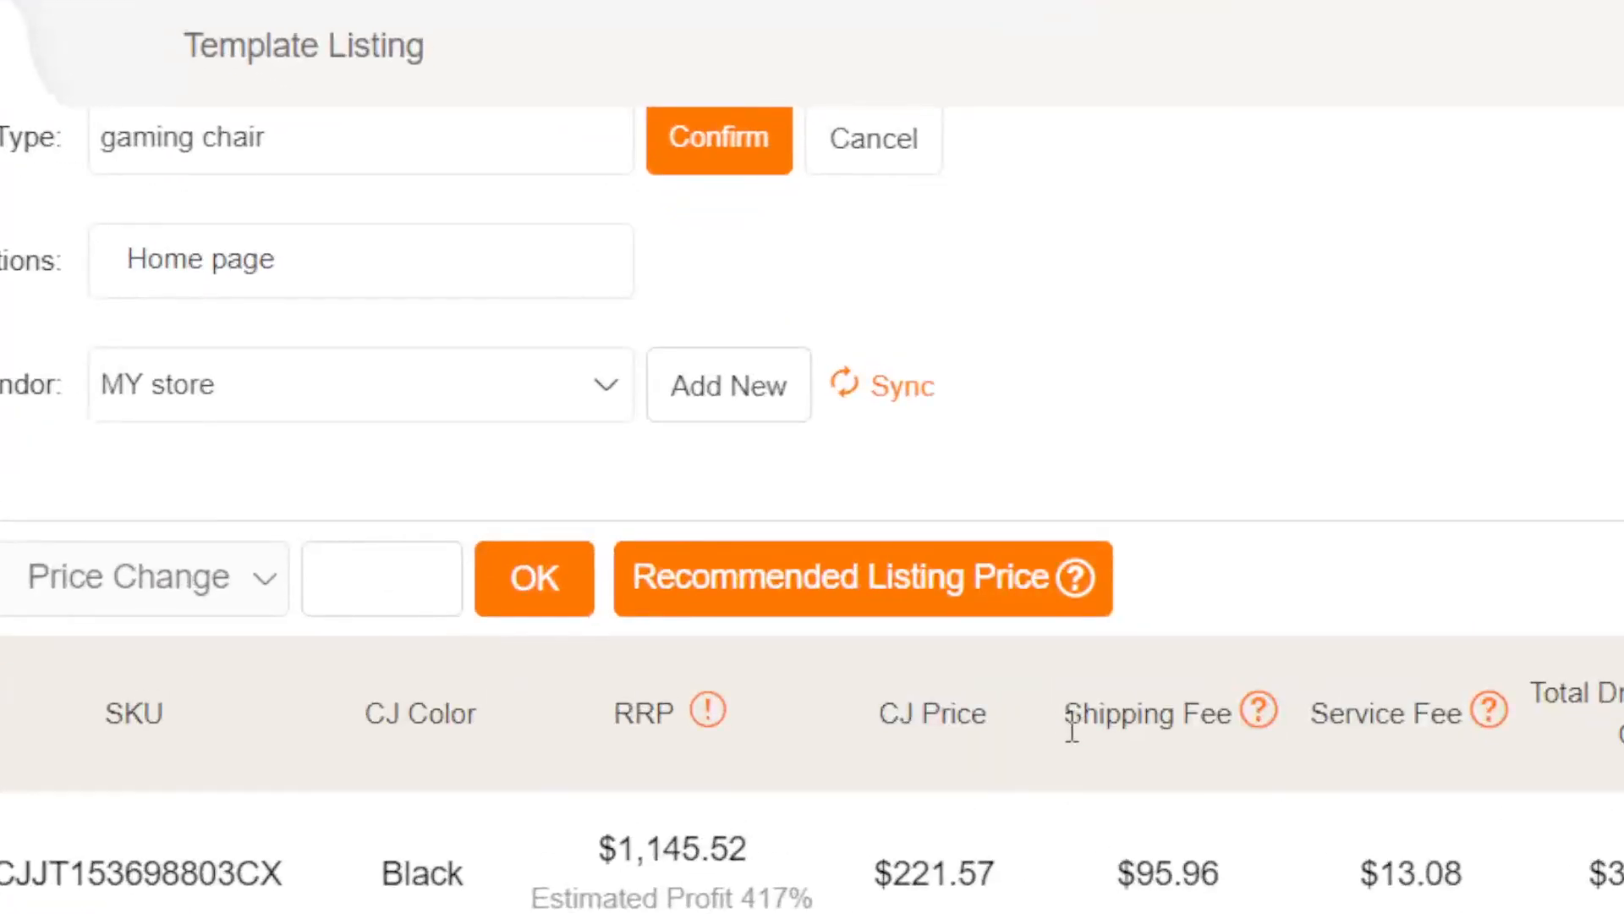
left_click_drag(870, 491, 965, 490)
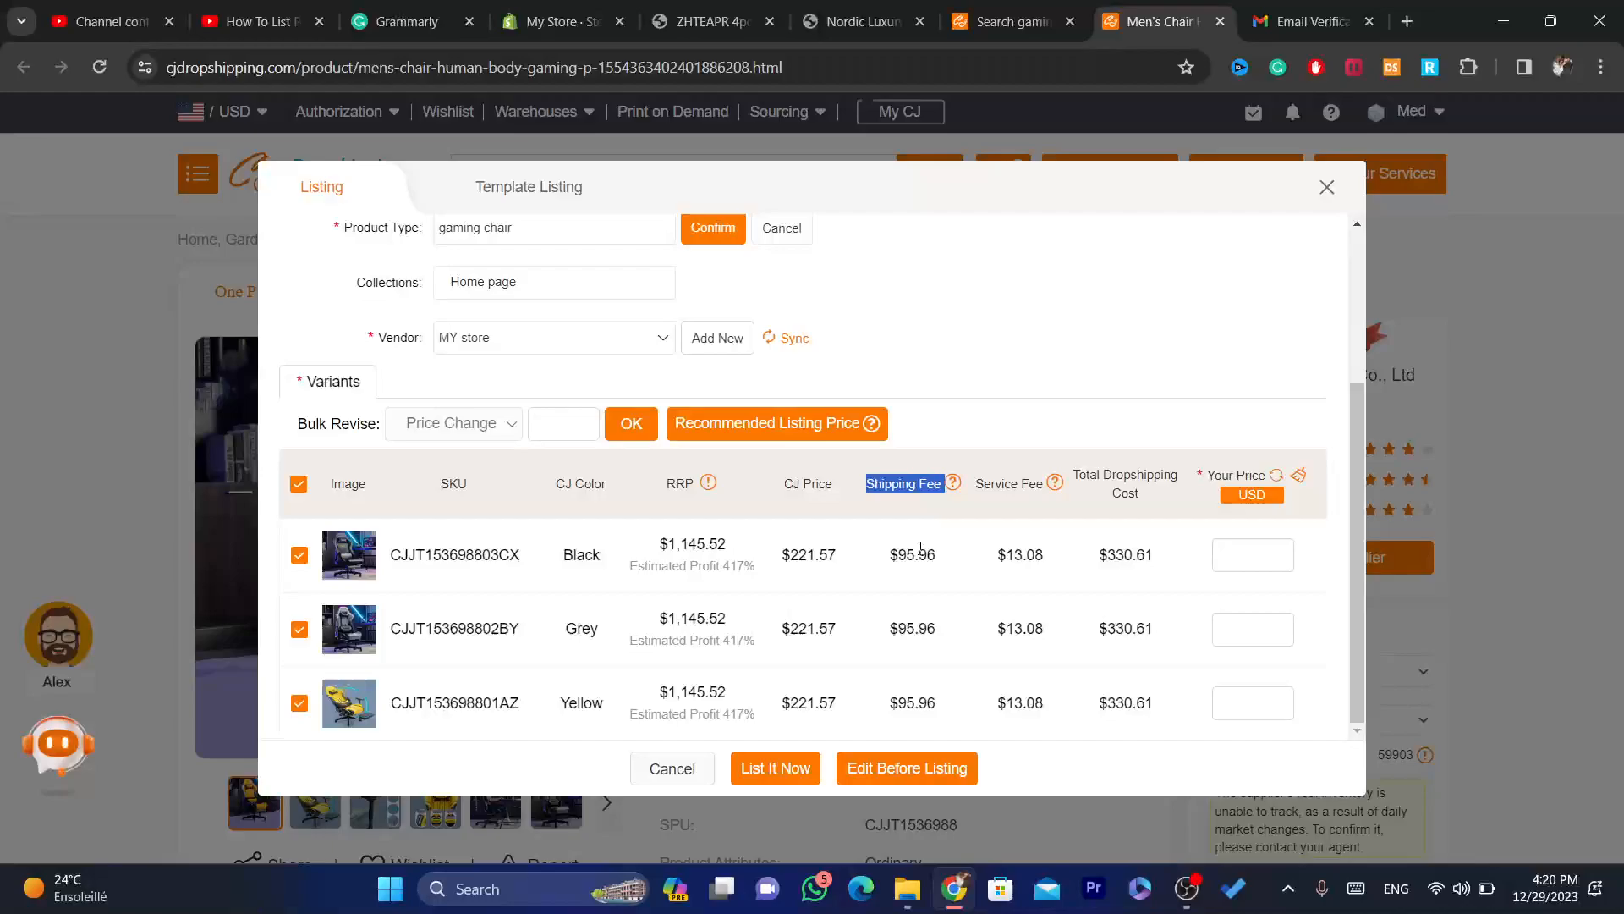
left_click_drag(1109, 879, 1240, 892)
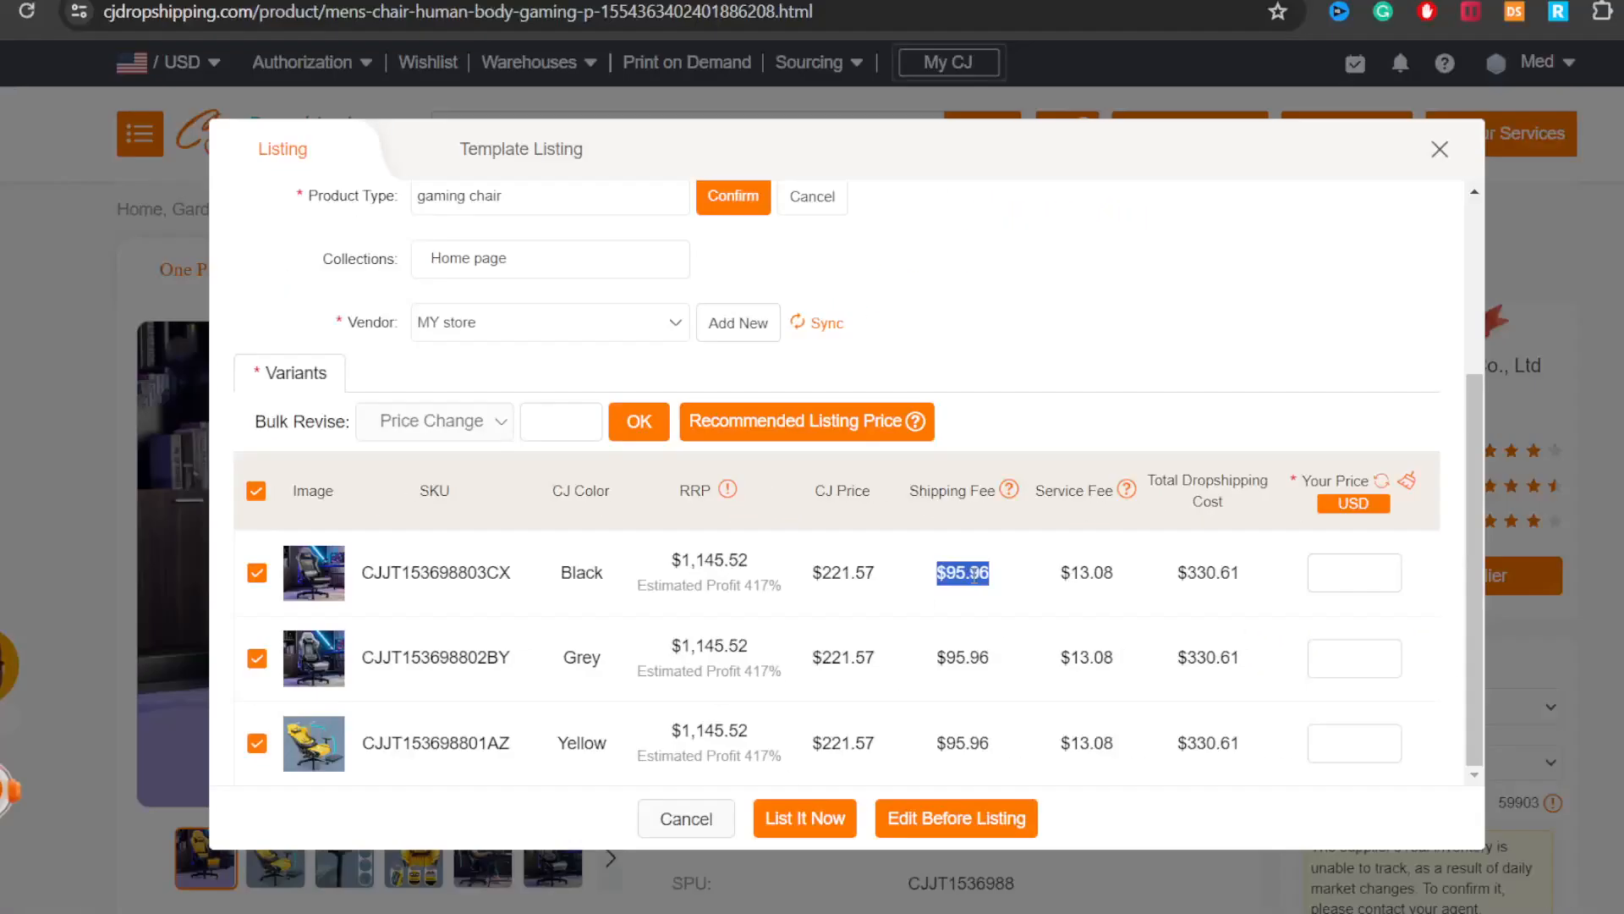
left_click(973, 574)
triple_click(971, 574)
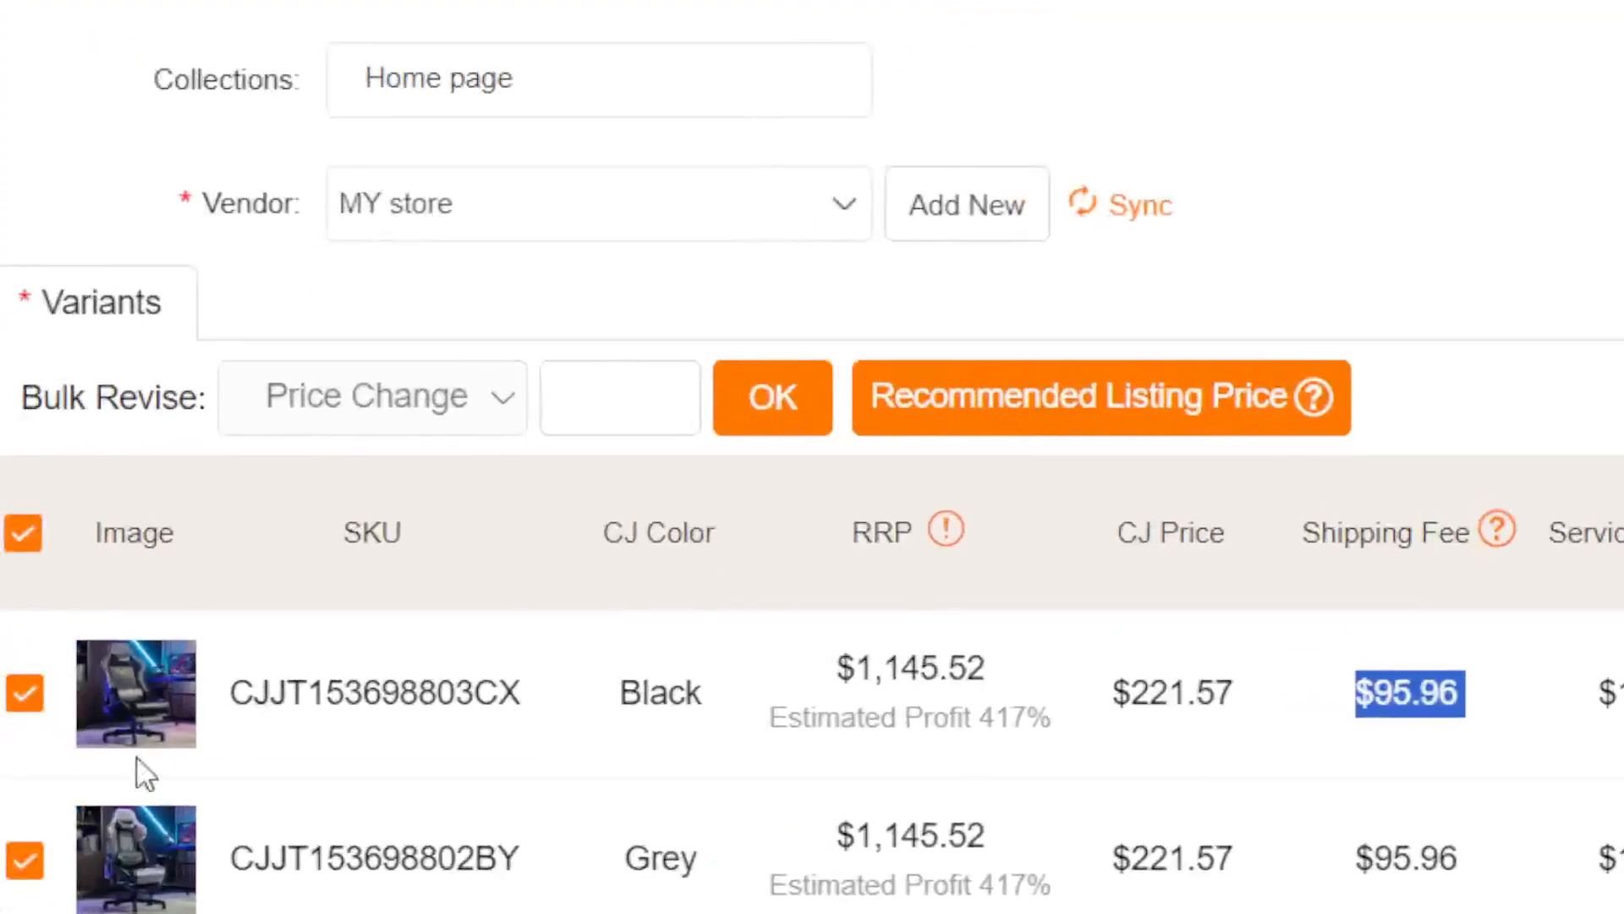
left_click(1372, 658)
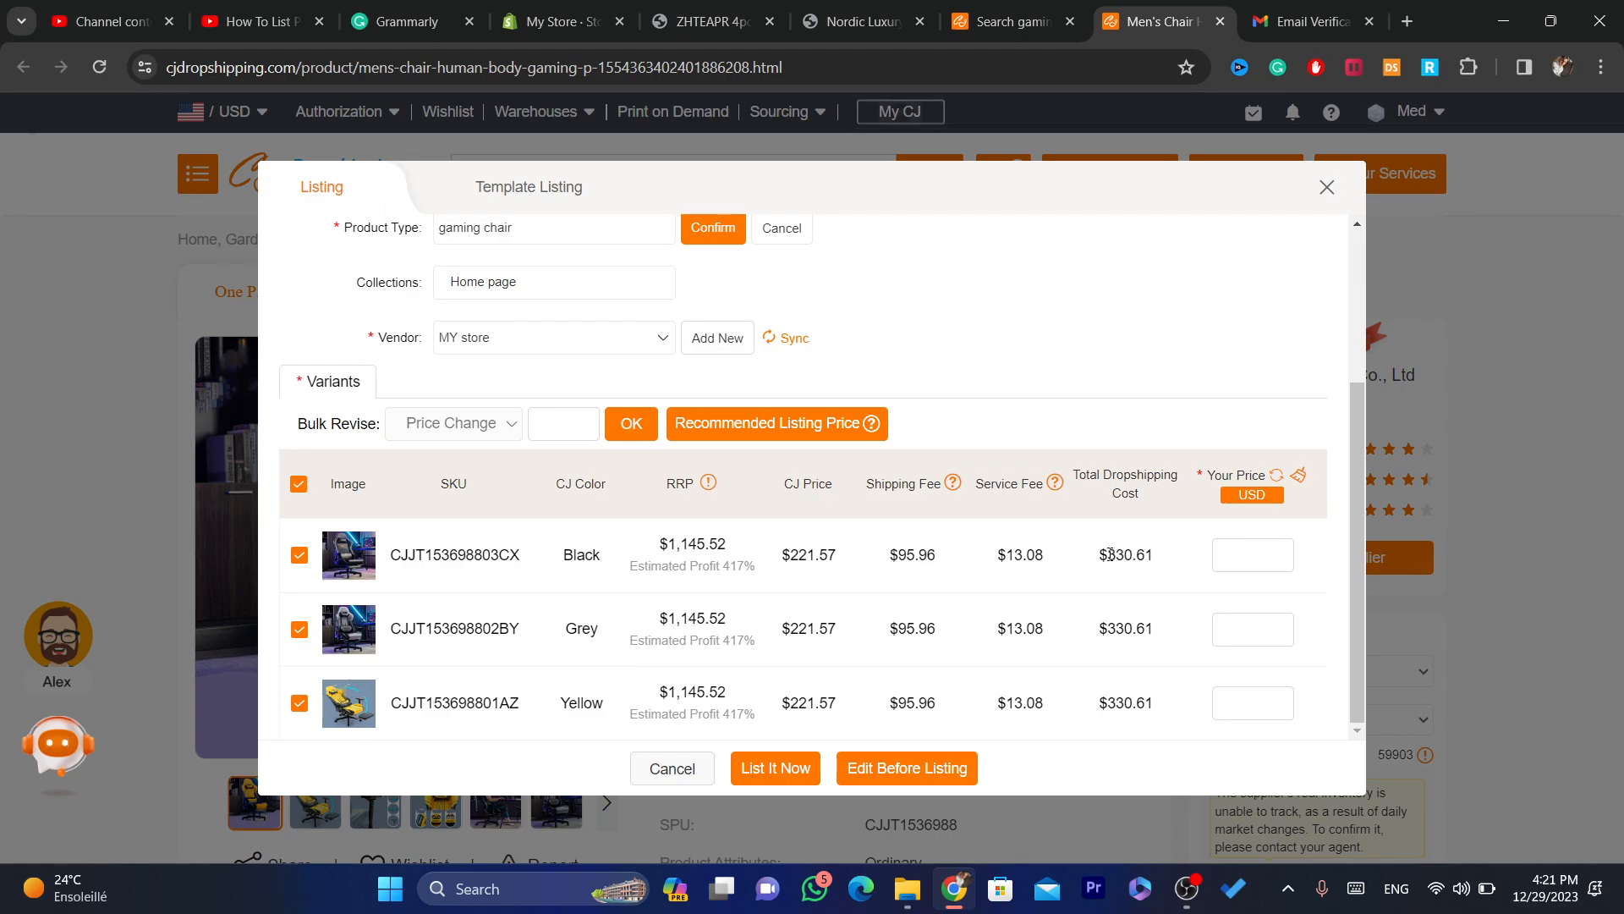
left_click_drag(1155, 555, 1079, 555)
Step: Set the selling price of the black, grey and yellow variants to 499 USD each
left_click(1257, 553)
type("99")
left_click(1247, 625)
type("499")
left_click(1258, 705)
type("499")
Step: Check the completed listing form and list the chair in the store immediately, without further editing
scroll(1350, 393, "up", 3)
scroll(1335, 358, "down", 1)
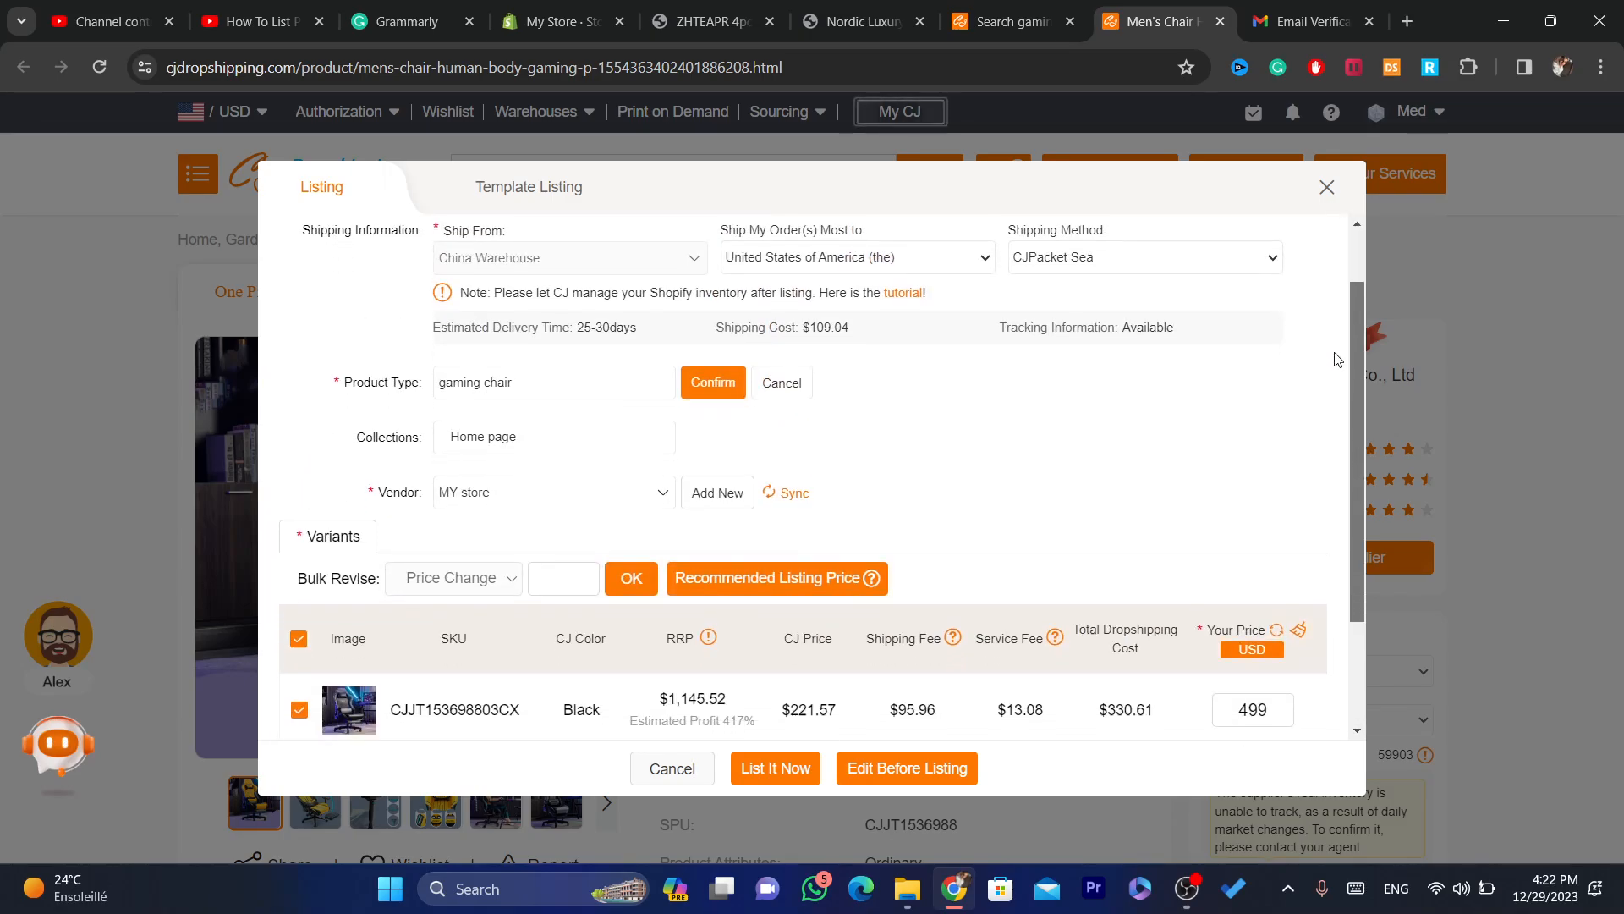
scroll(1335, 359, "down", 2)
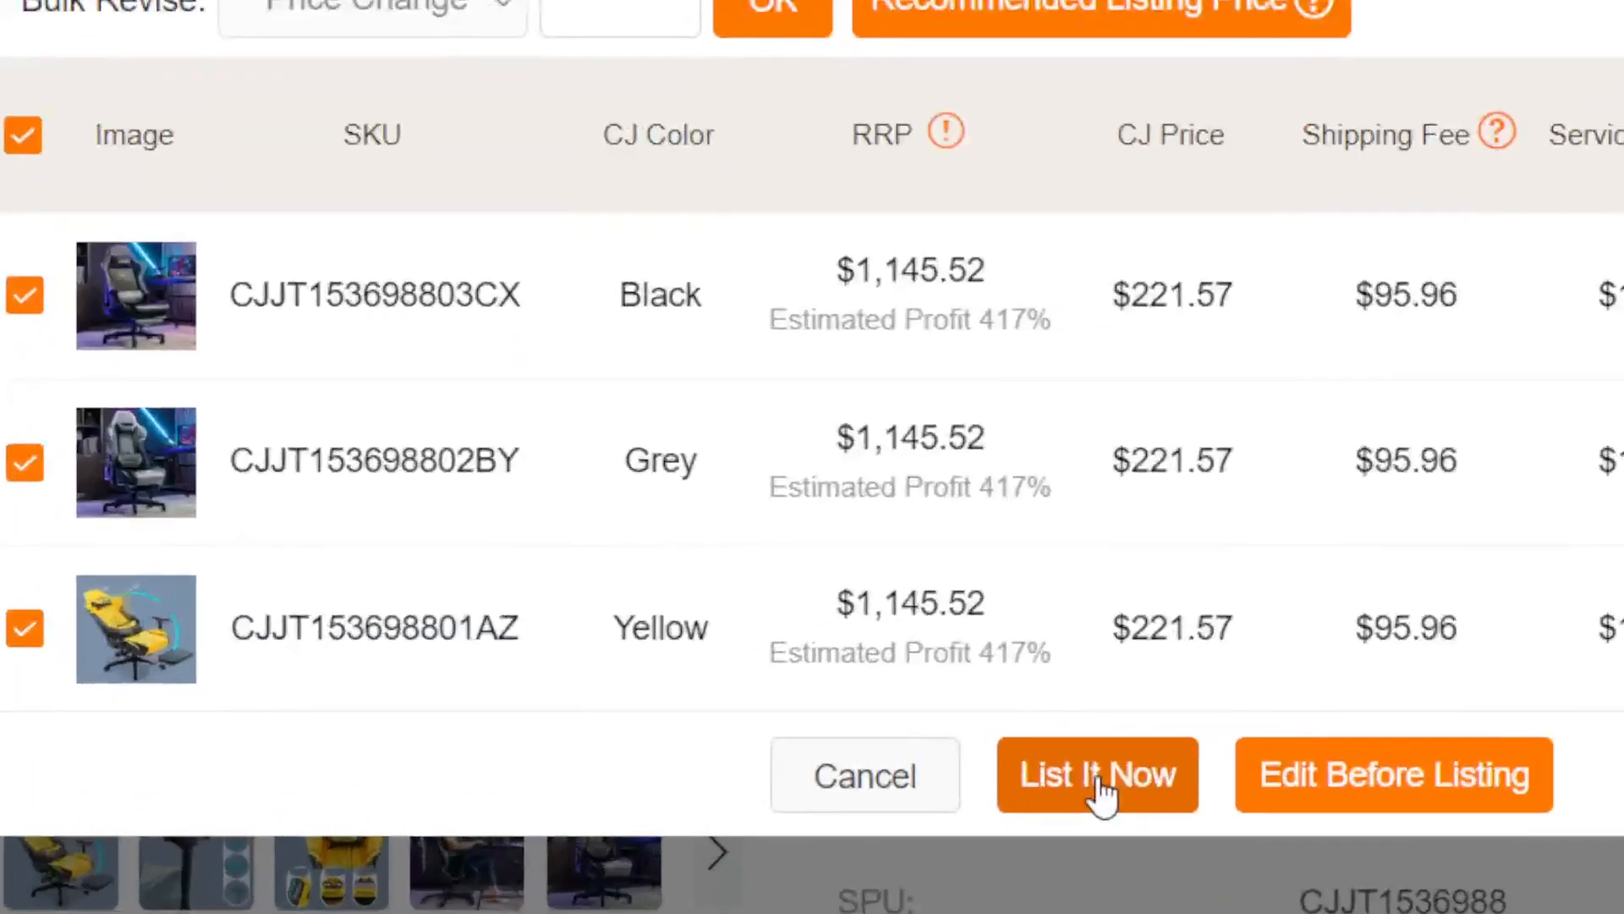
left_click(1100, 791)
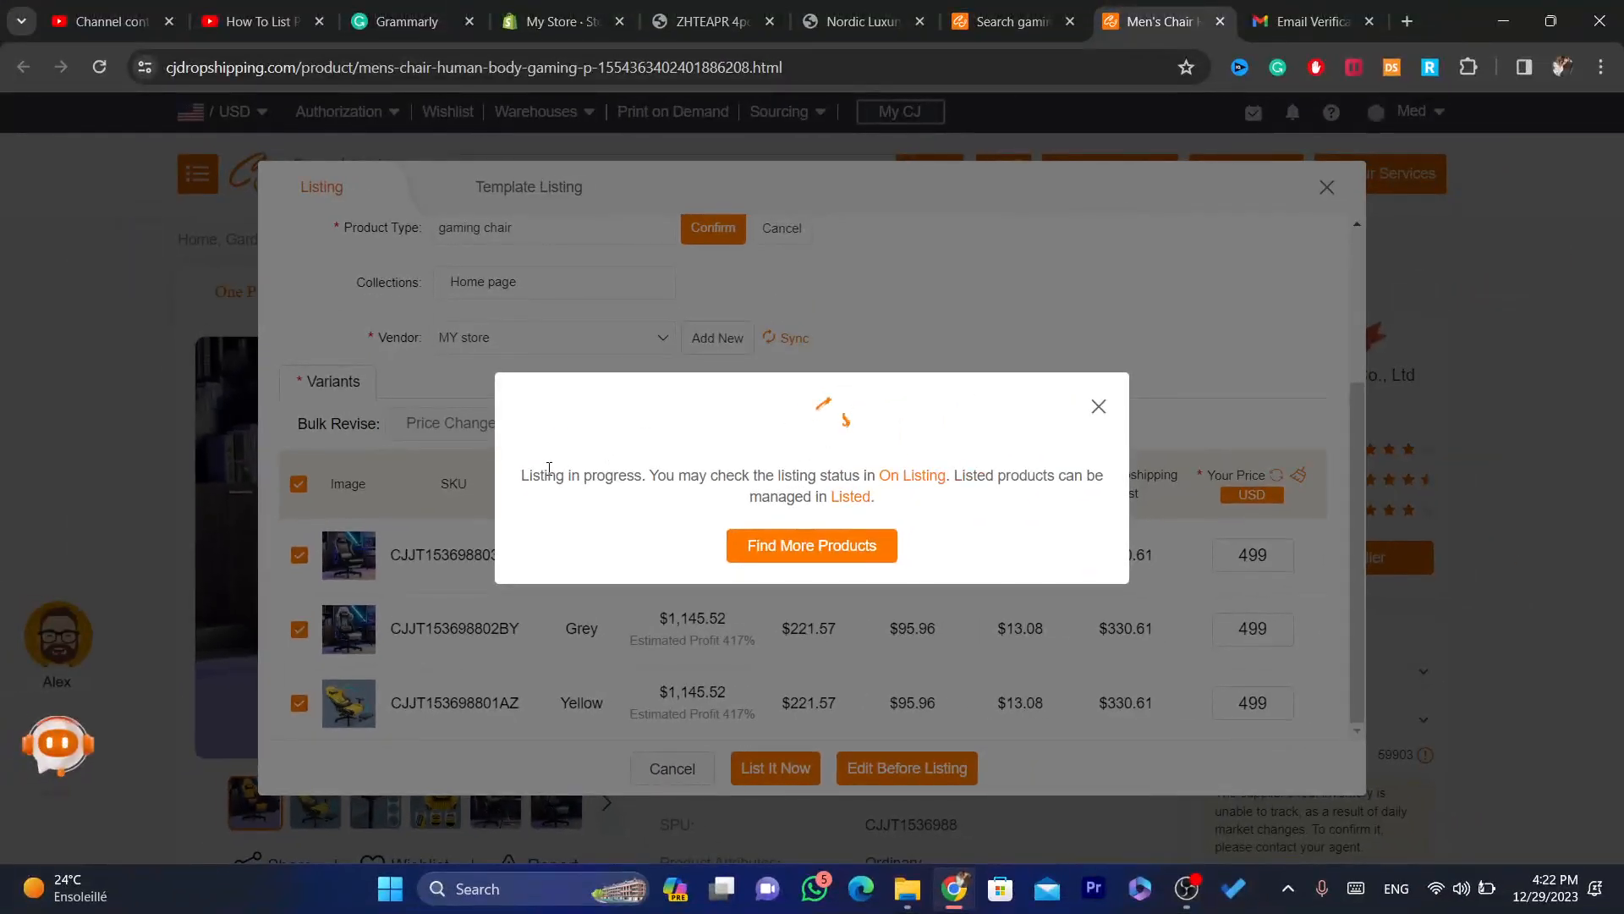
Step: Read the notice on where to check the listing status and manage listed products
left_click_drag(584, 167, 886, 169)
left_click(895, 169)
left_click_drag(686, 475, 860, 477)
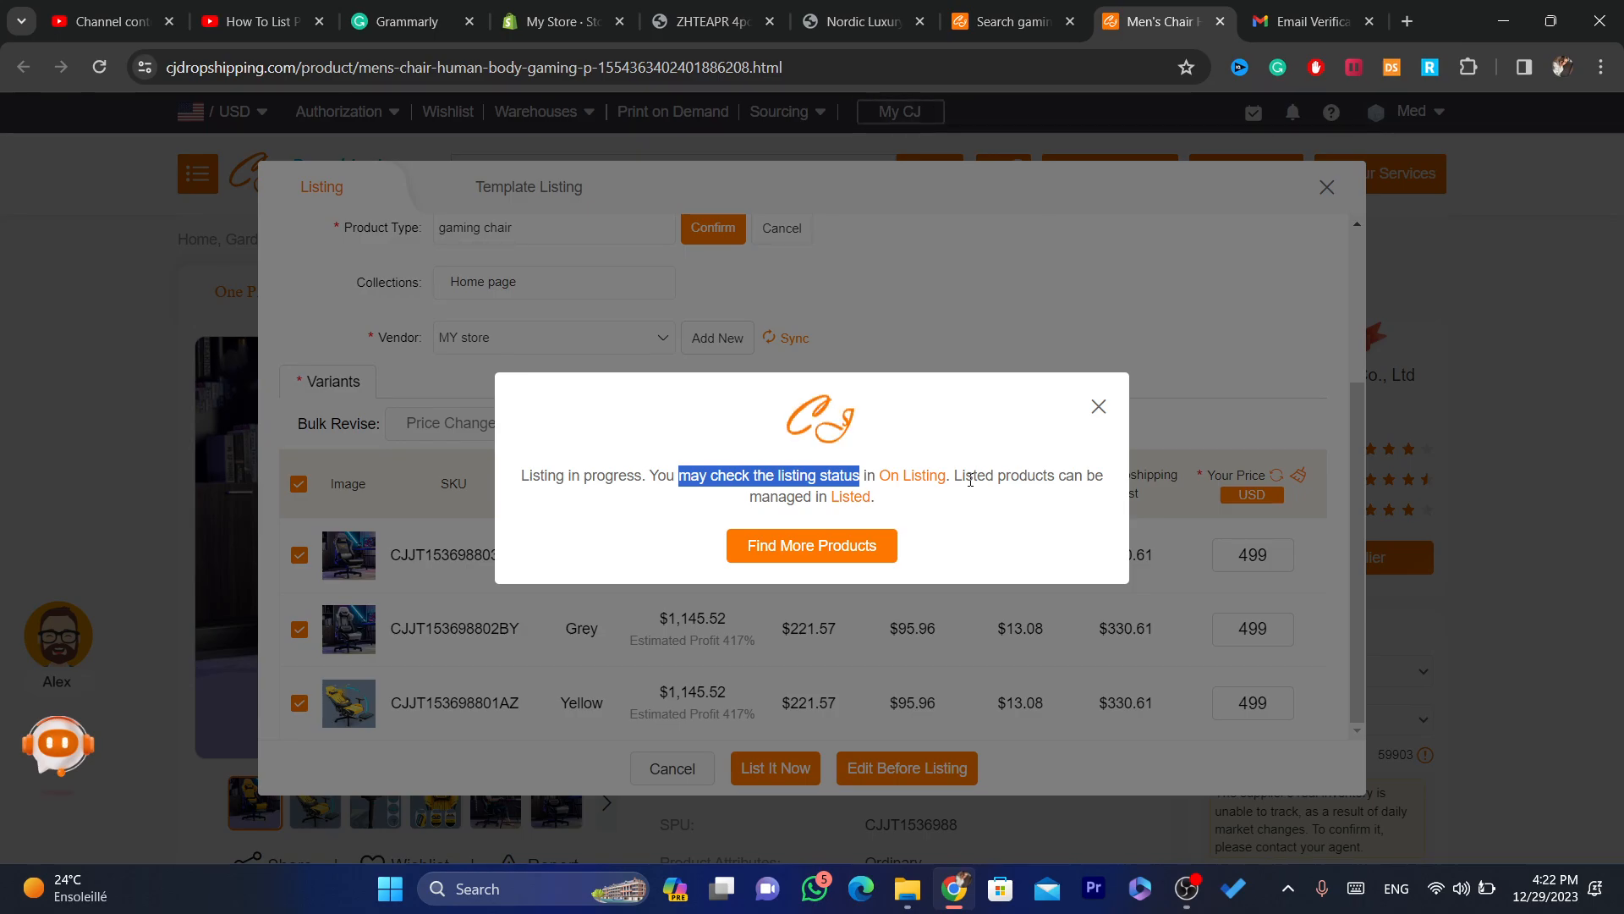
left_click_drag(974, 476, 1032, 497)
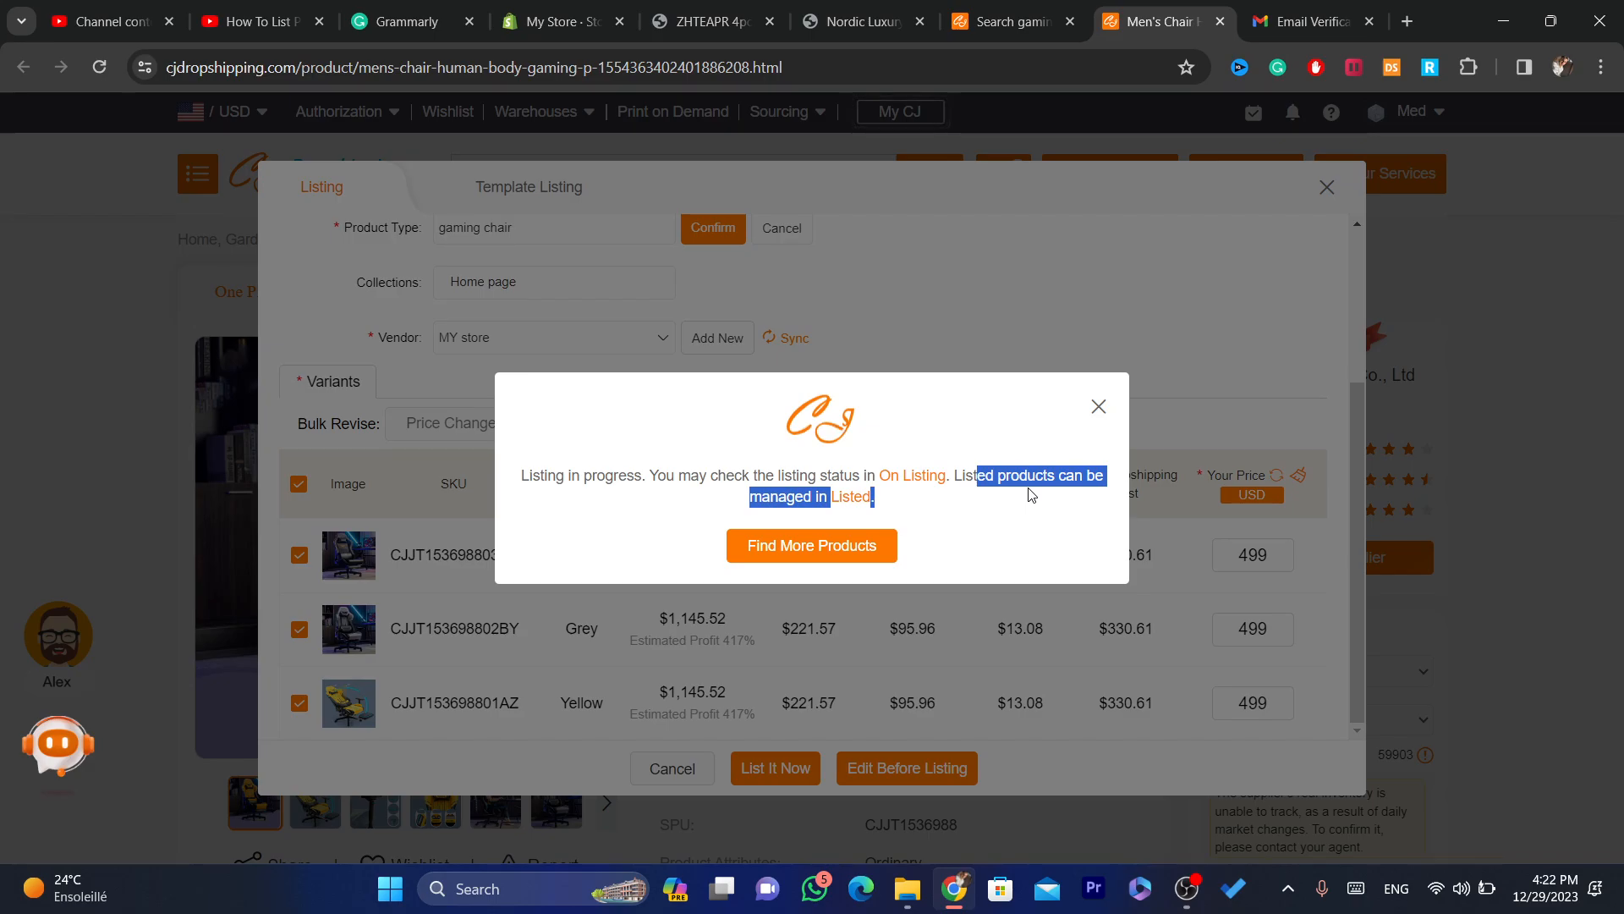
left_click(1031, 495)
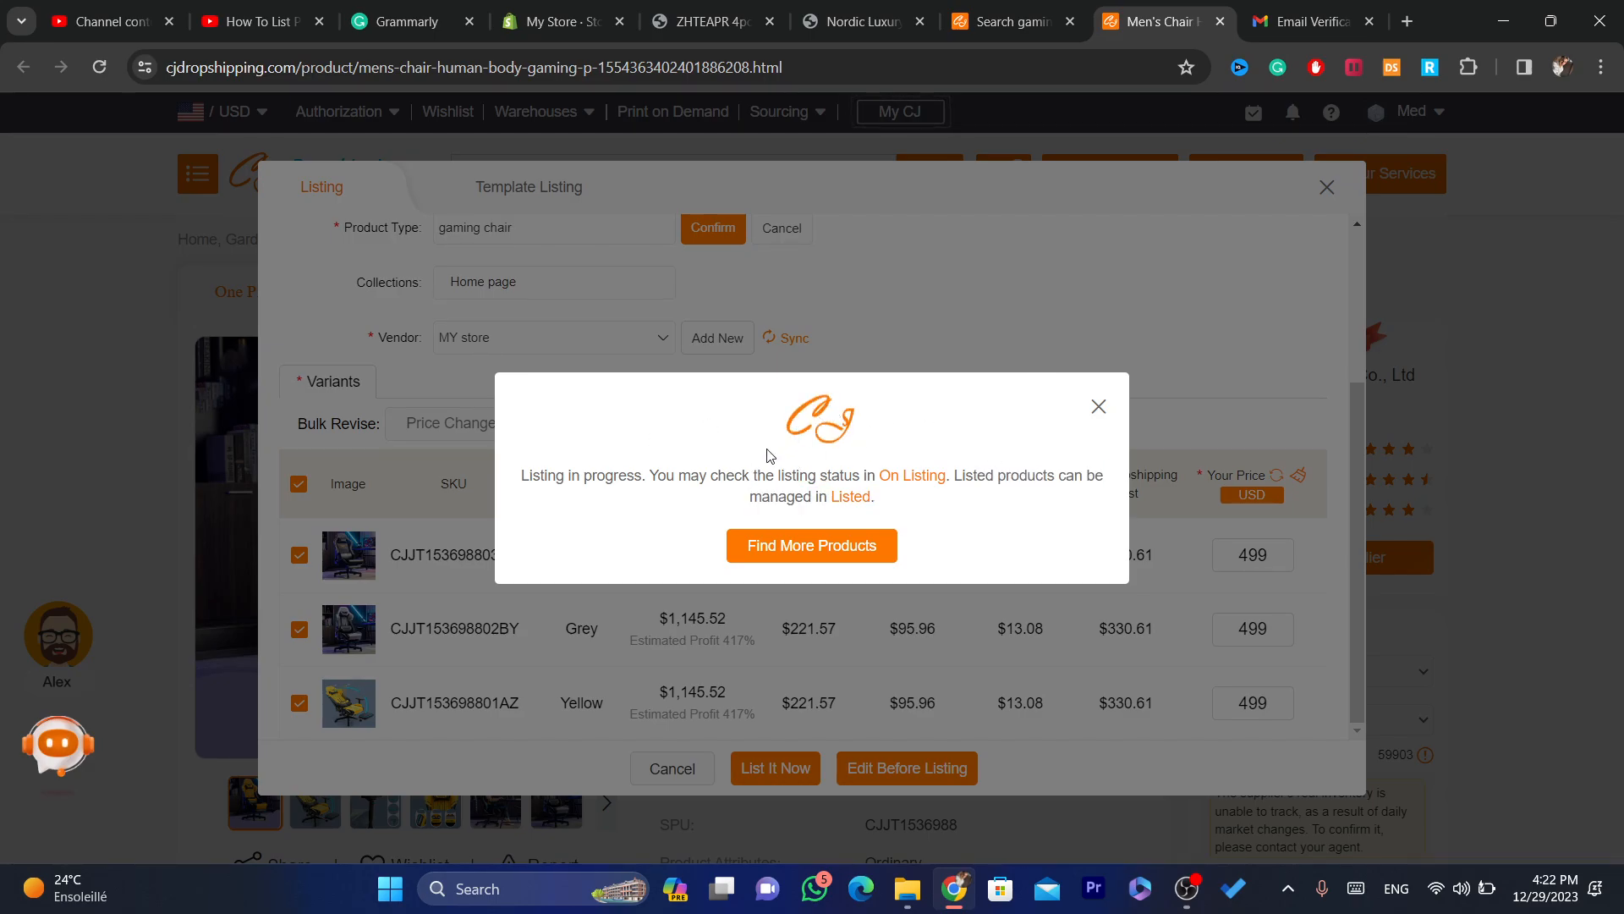
left_click_drag(713, 475, 899, 504)
left_click(932, 506)
Step: Search Google for Shopify from the gaming chair results page and open the shopify.com home page
left_click(1005, 21)
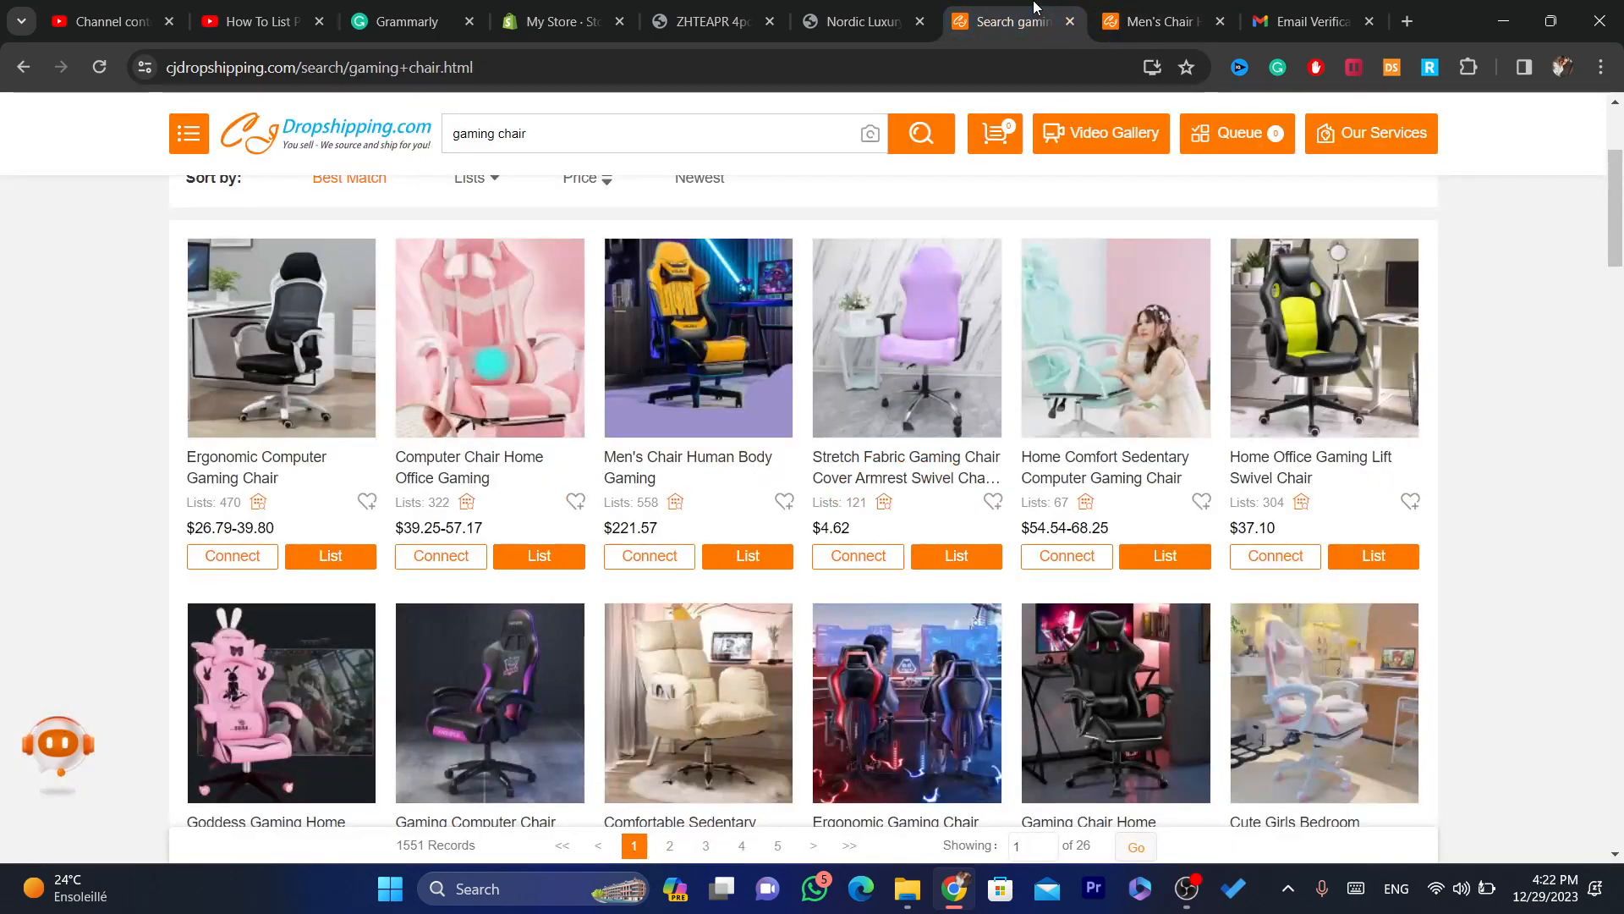
left_click(1005, 52)
type("eba")
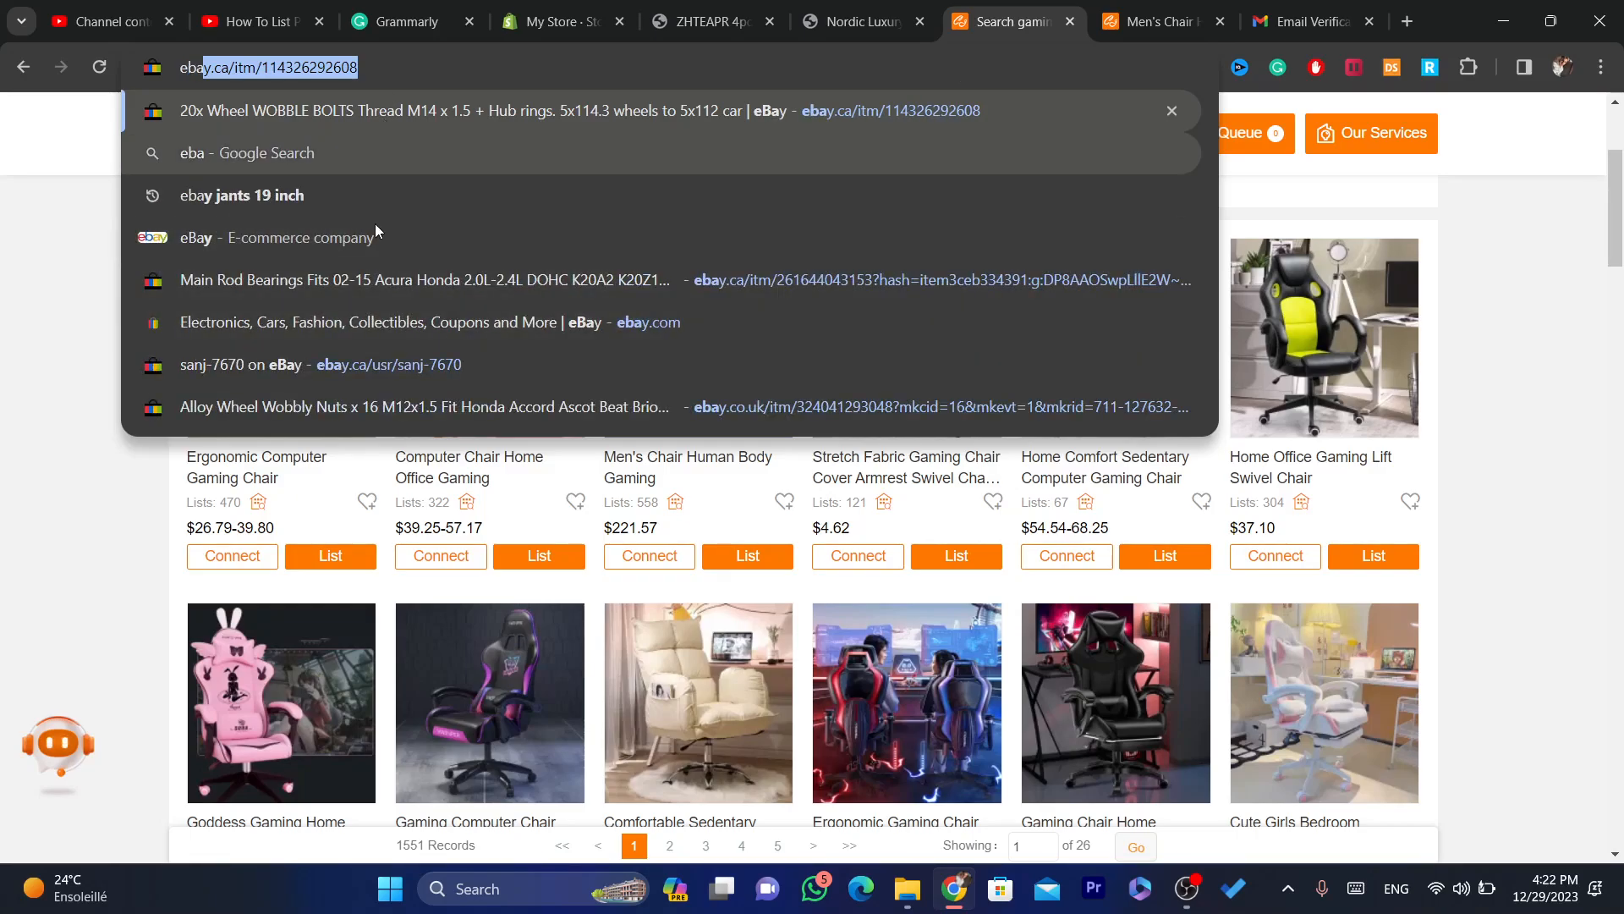
key("BackSpace")
key("BackSpace")
key("BackSpace")
key("BackSpace")
type("sho[if")
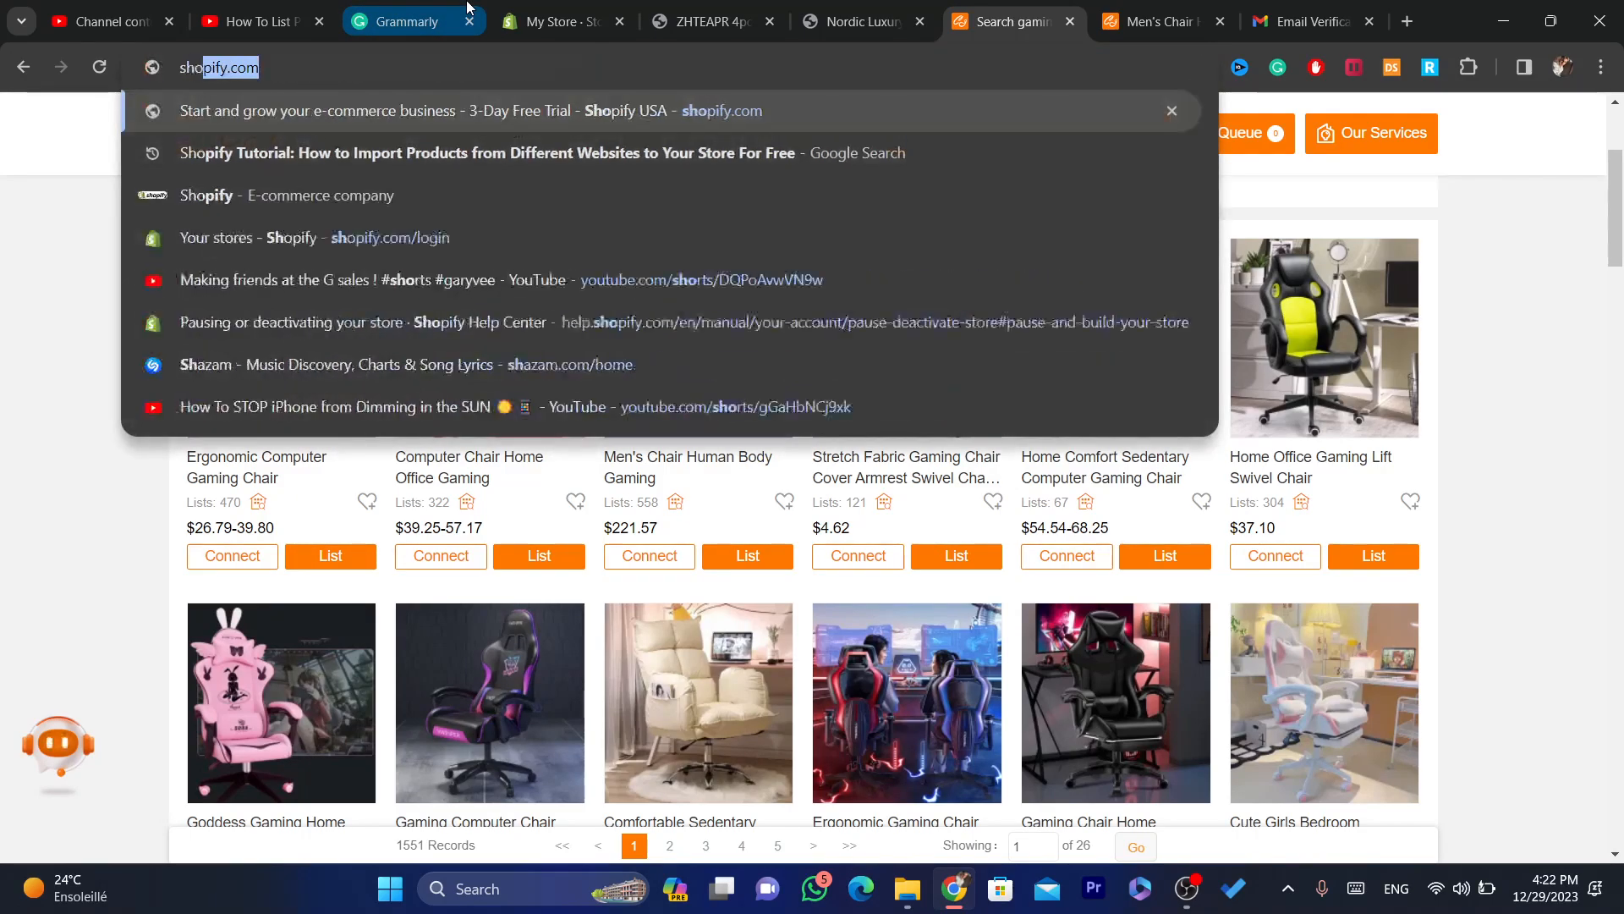
type("y")
key("Return")
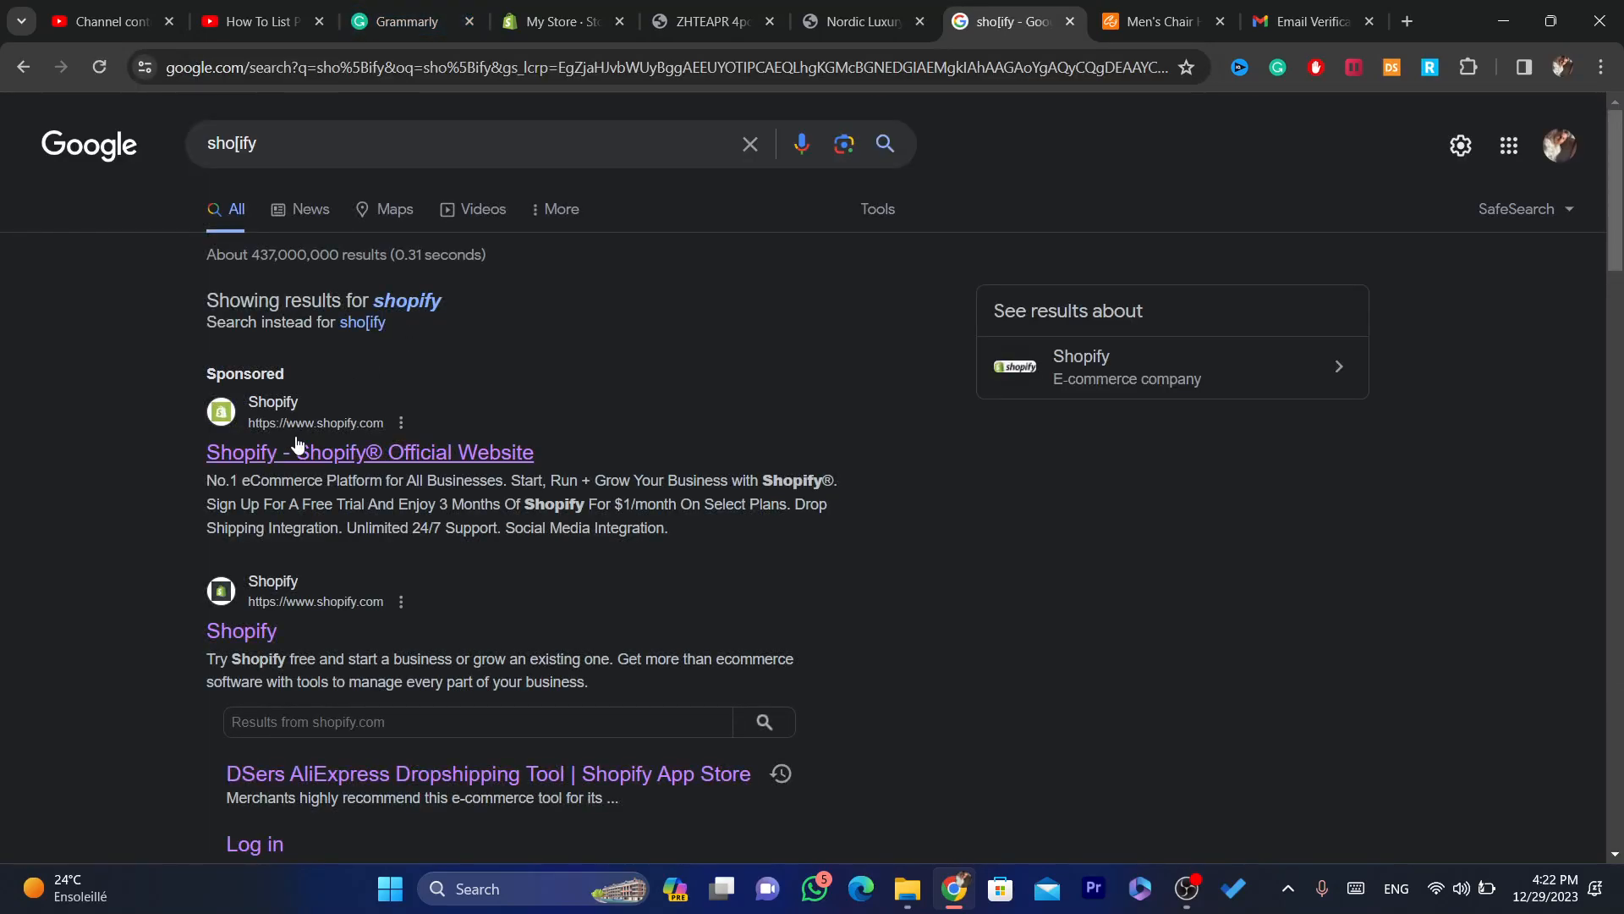
left_click(252, 639)
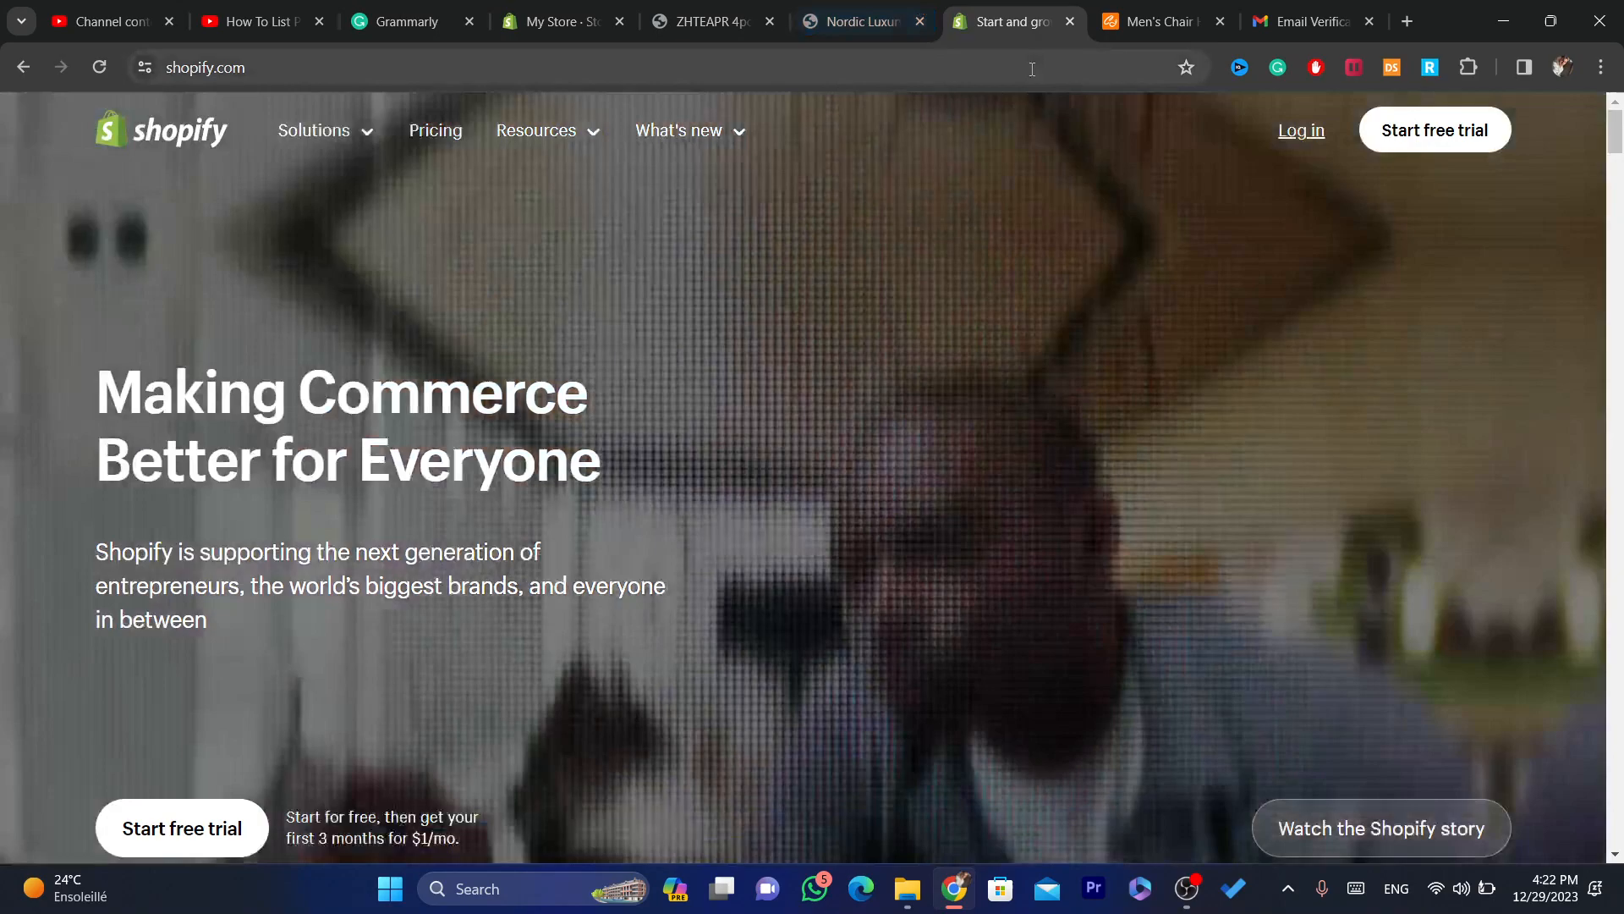
Step: Log in to Shopify, enter the My Store at 34ae75.myshopify.com and open its product list
left_click(1032, 67)
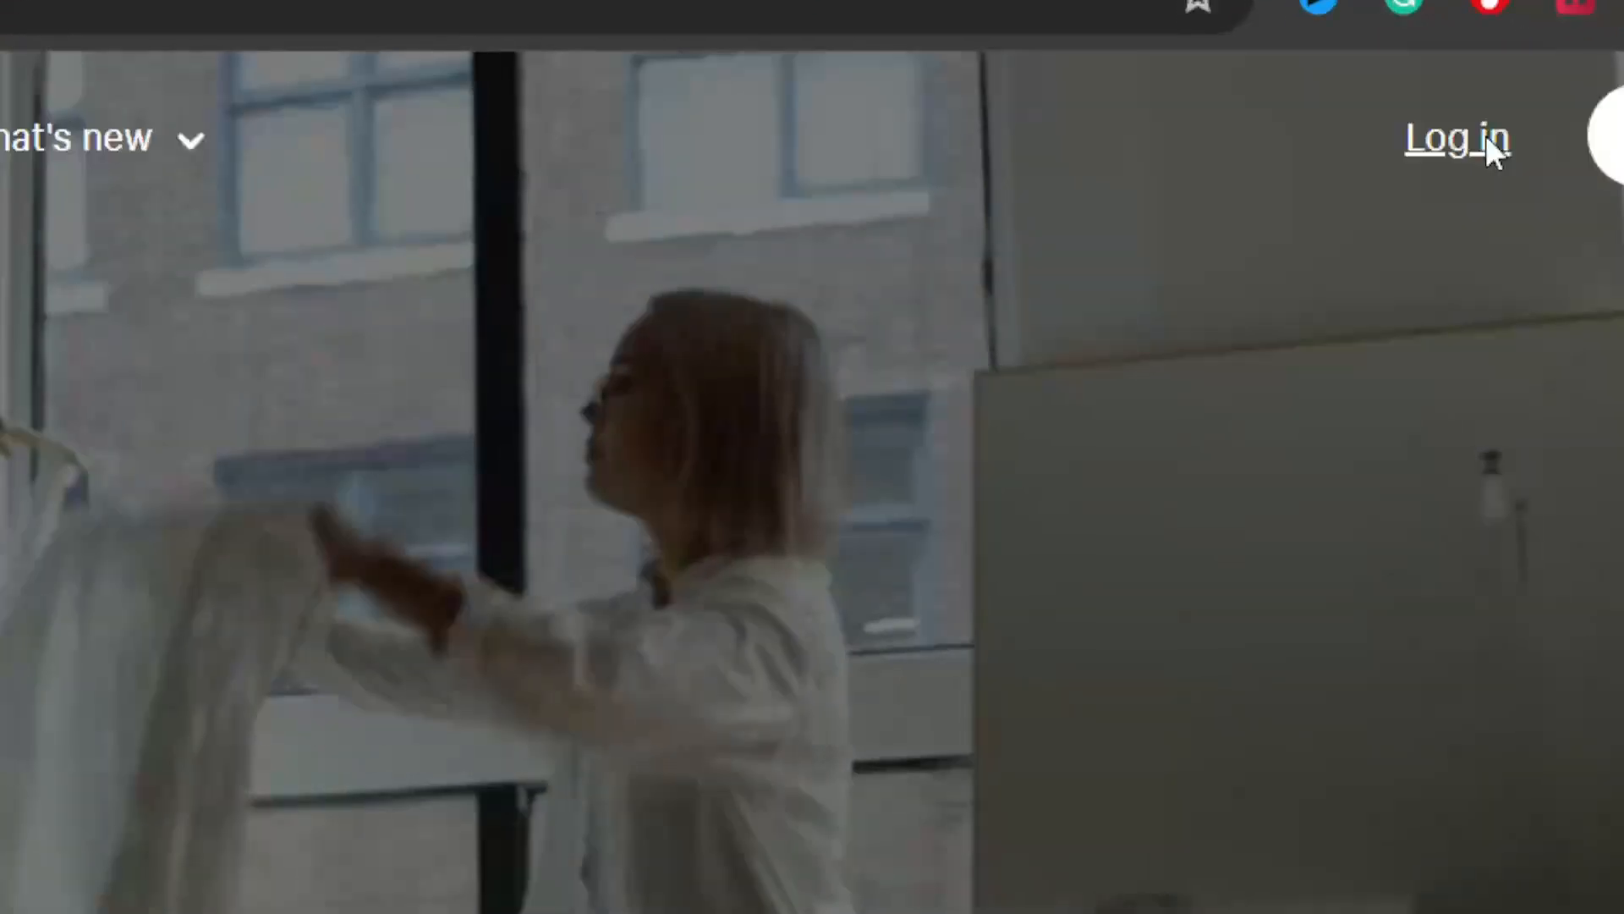
left_click(1307, 132)
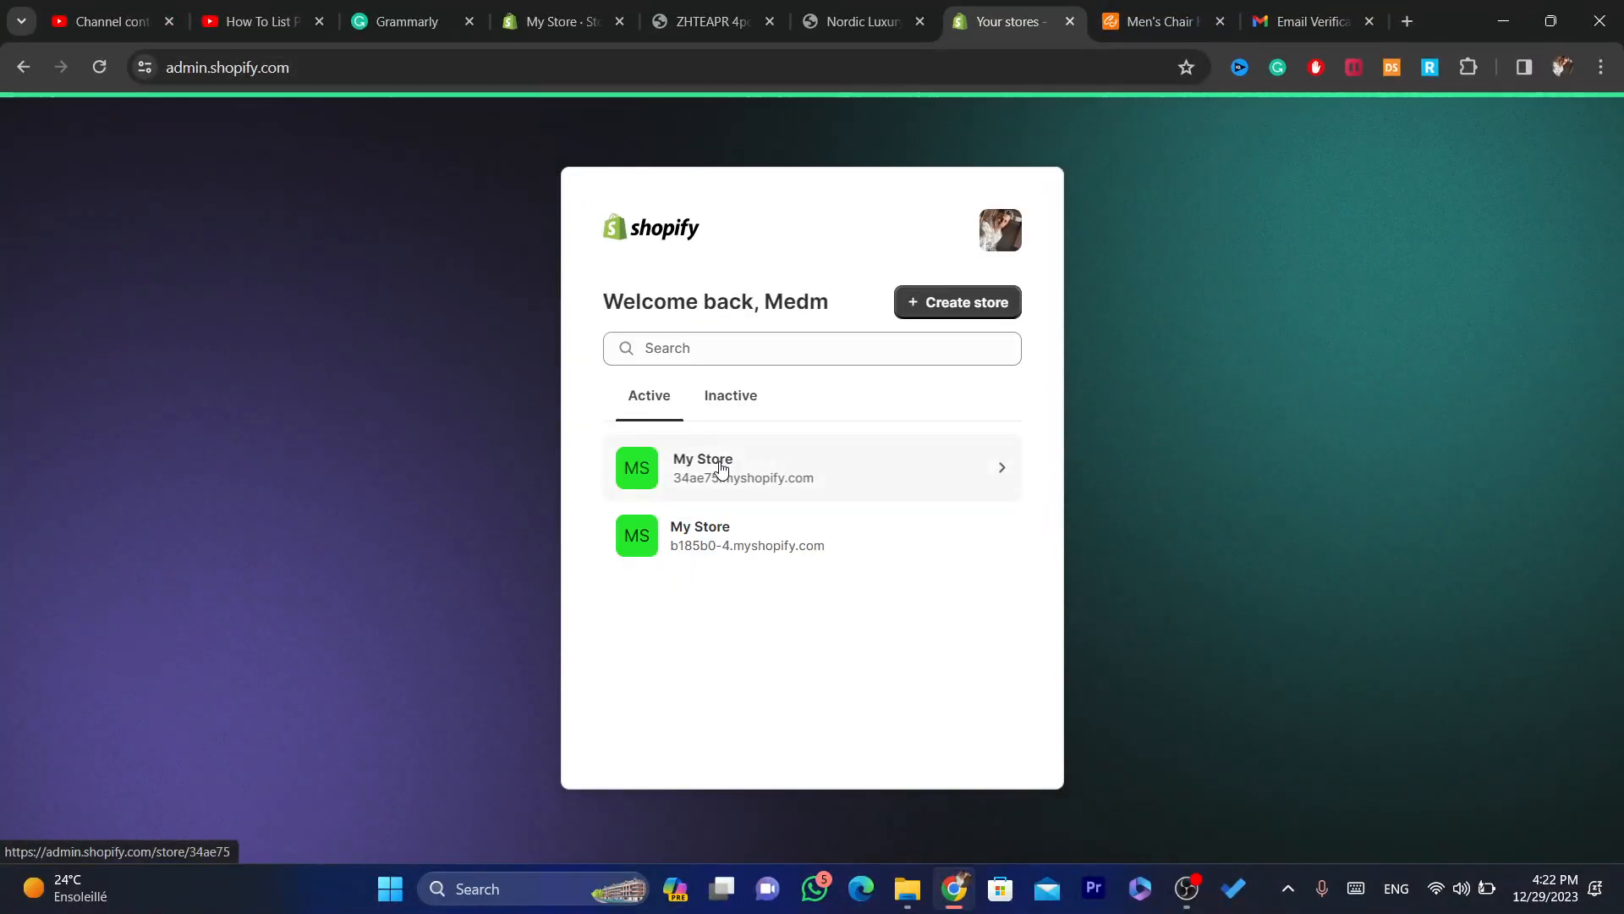
left_click(718, 465)
left_click(968, 68)
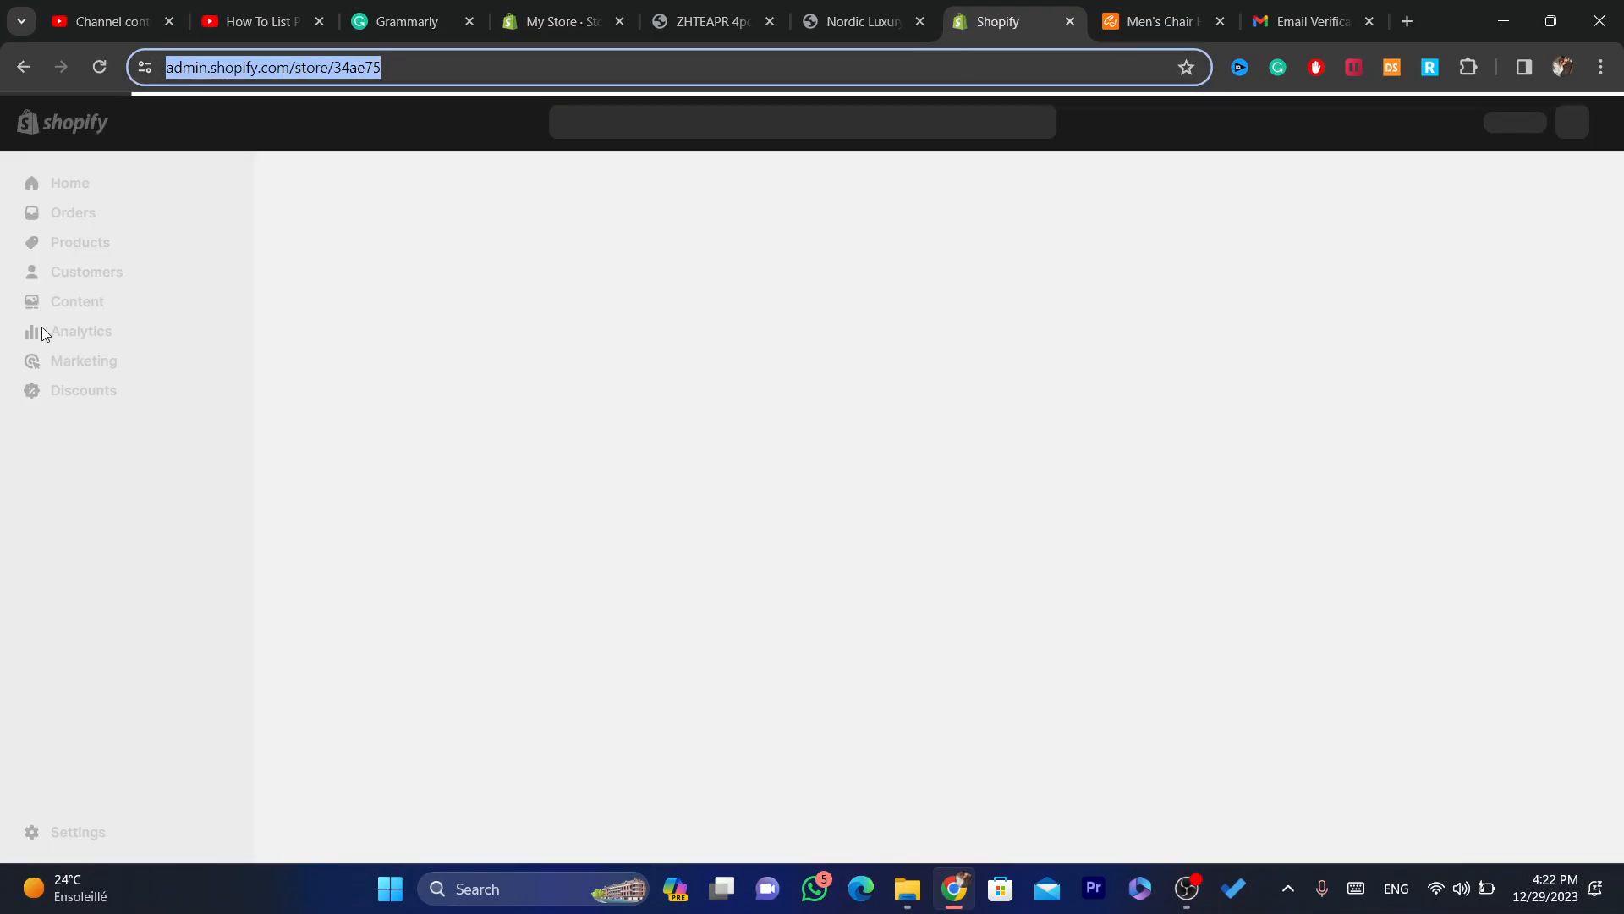
left_click(77, 244)
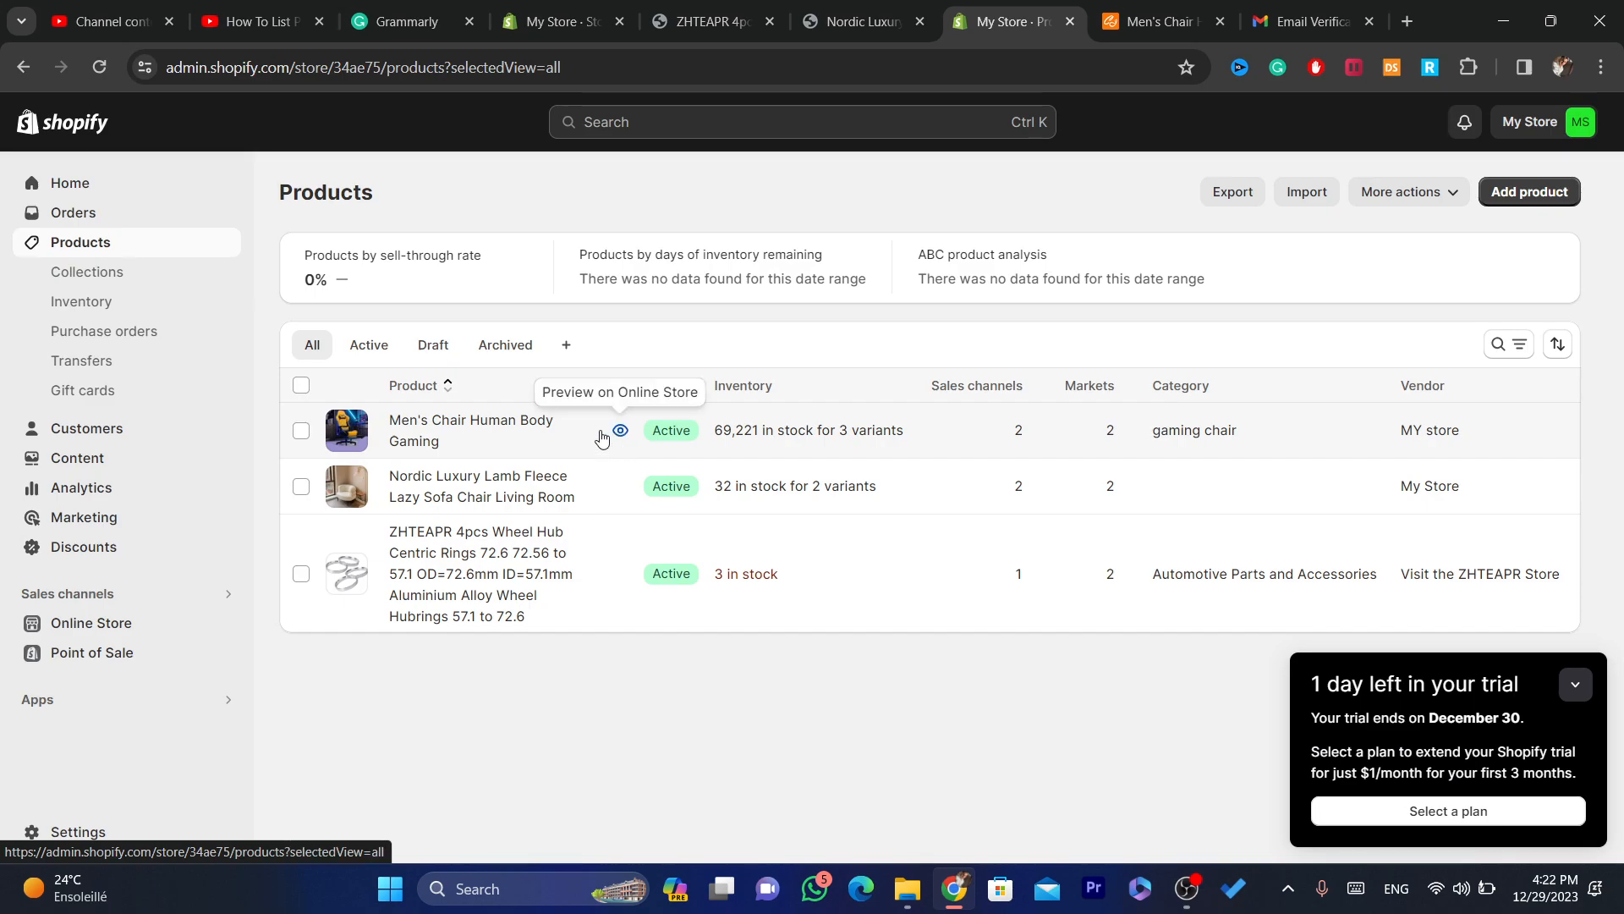
left_click(78, 243)
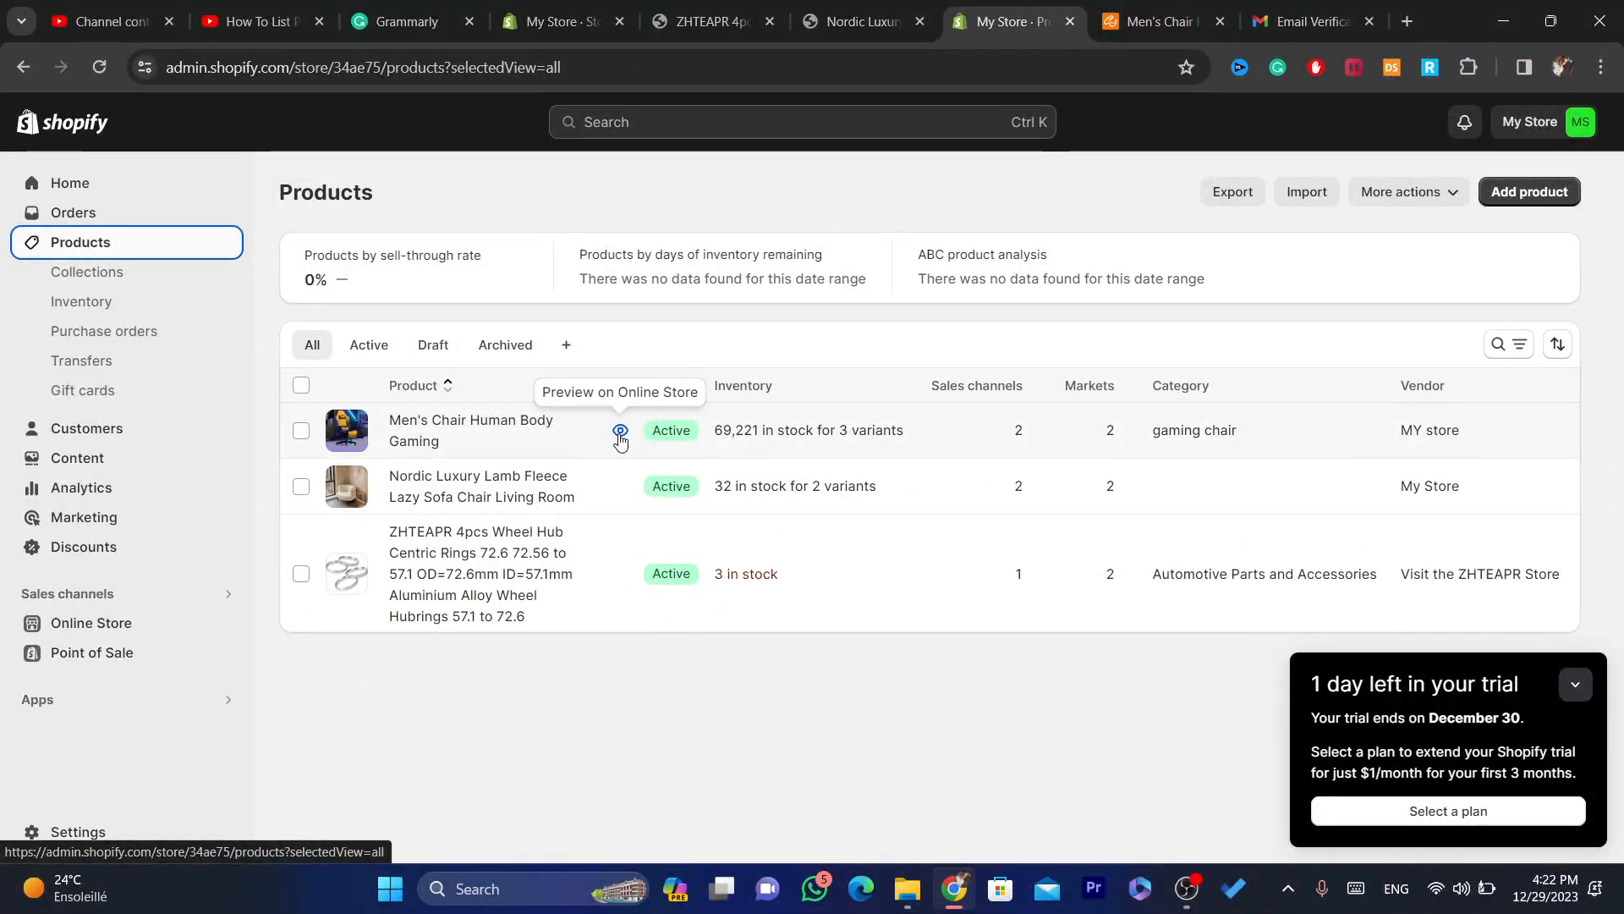
Step: Preview the Men's Chair Human Body Gaming product on the online store
left_click(618, 433)
left_click(996, 70)
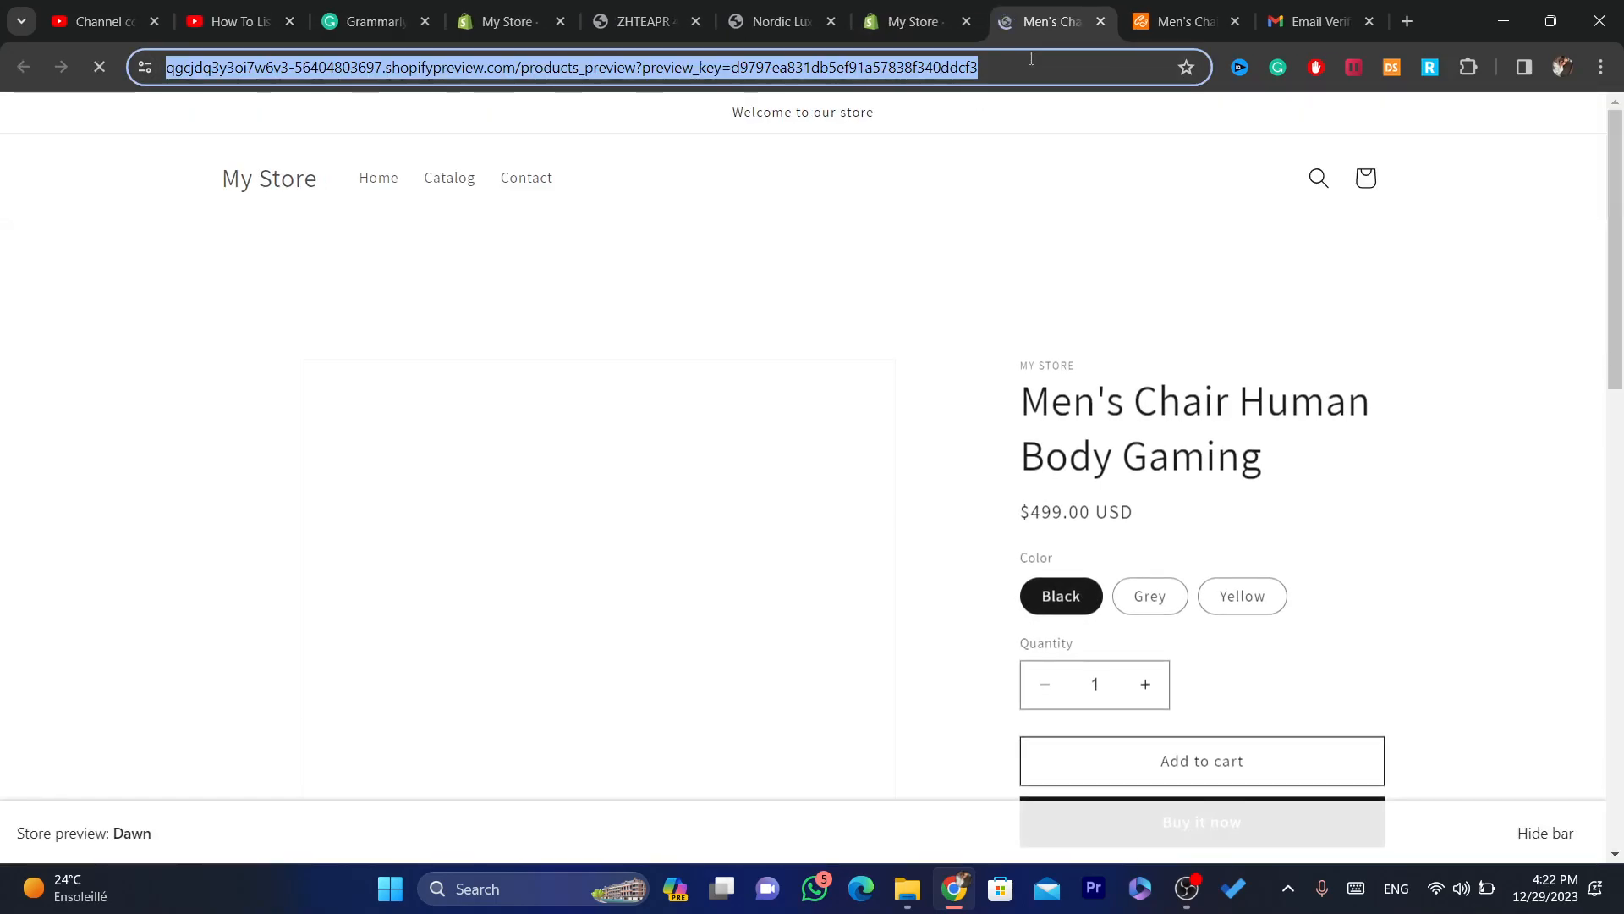
left_click(1623, 169)
scroll(1622, 169, "down", 2)
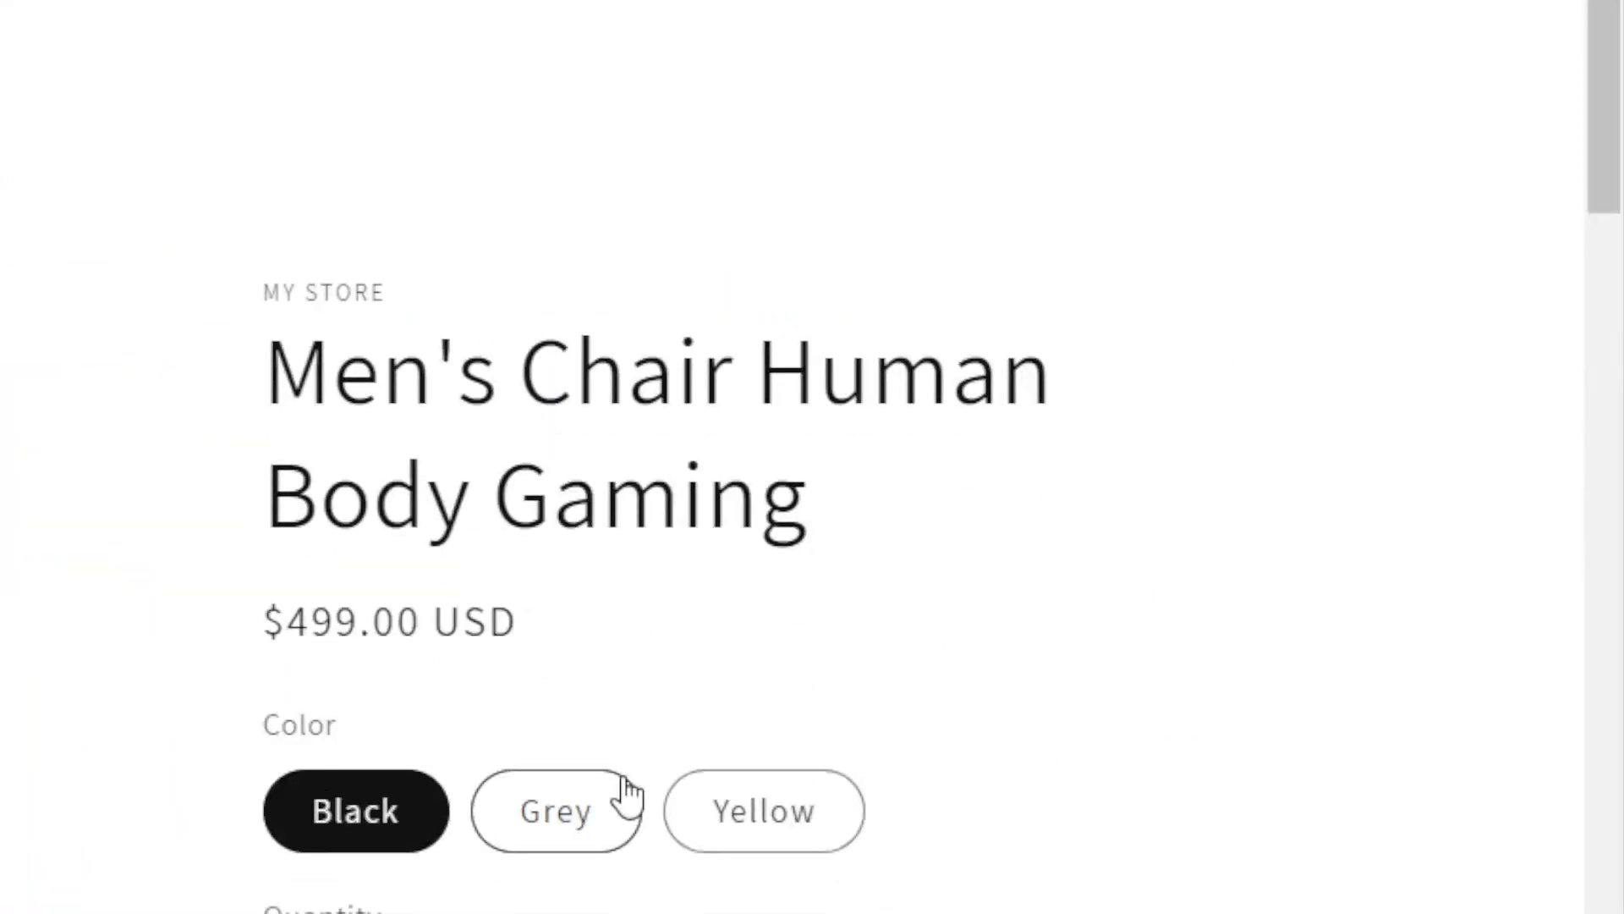
Step: Try the chair's grey, yellow and black colour options and look through the rest of the product page
left_click(1155, 543)
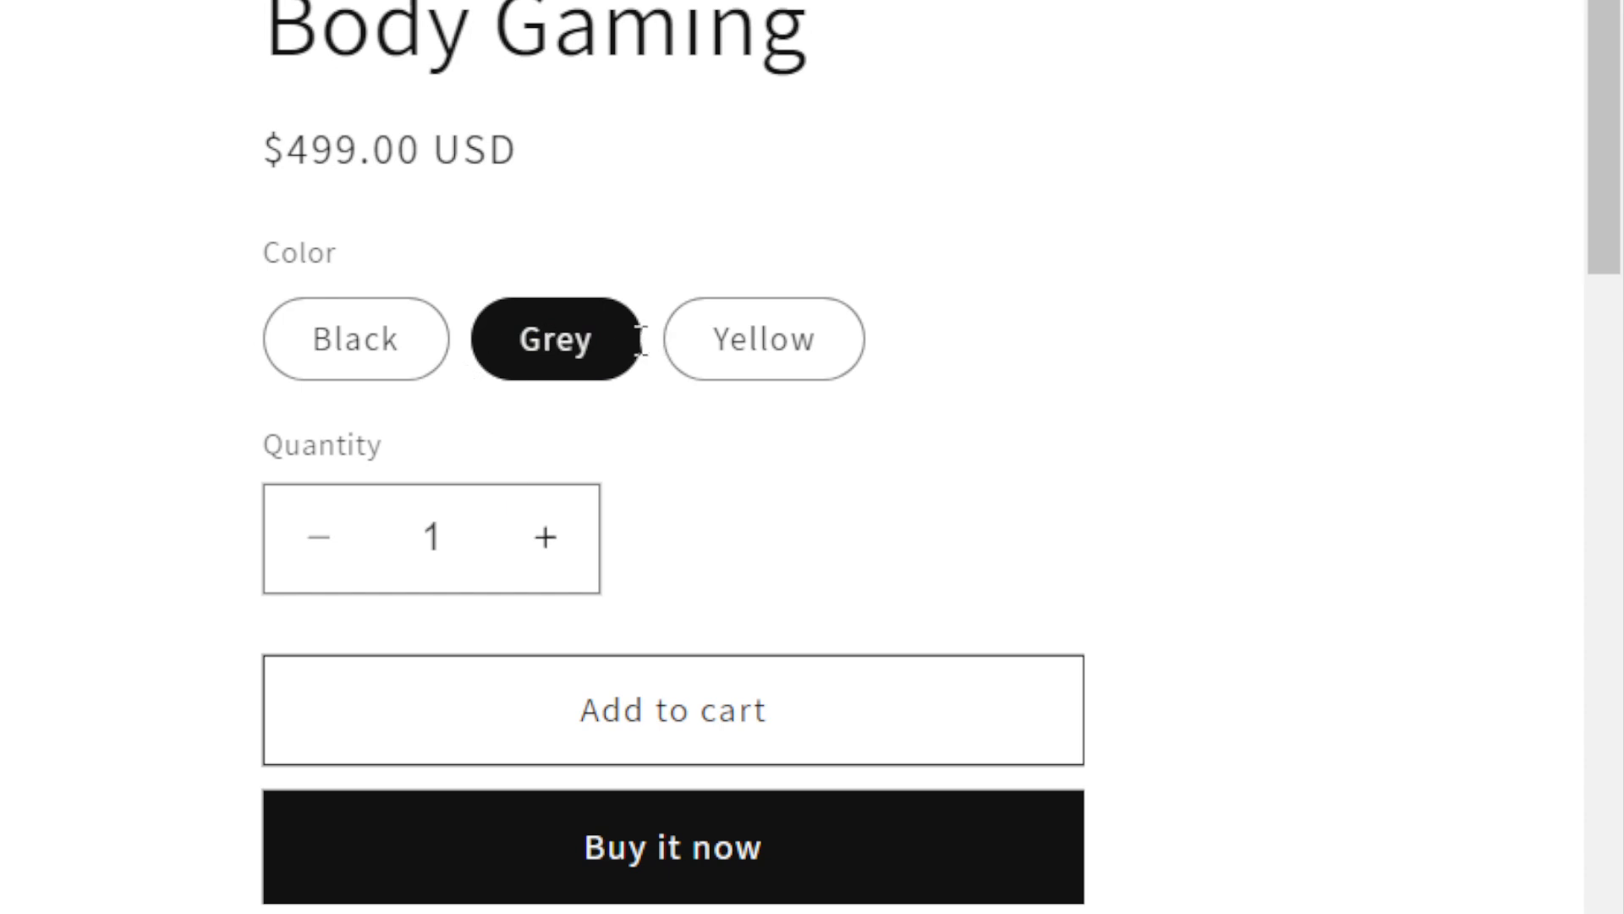
left_click(732, 351)
left_click(357, 284)
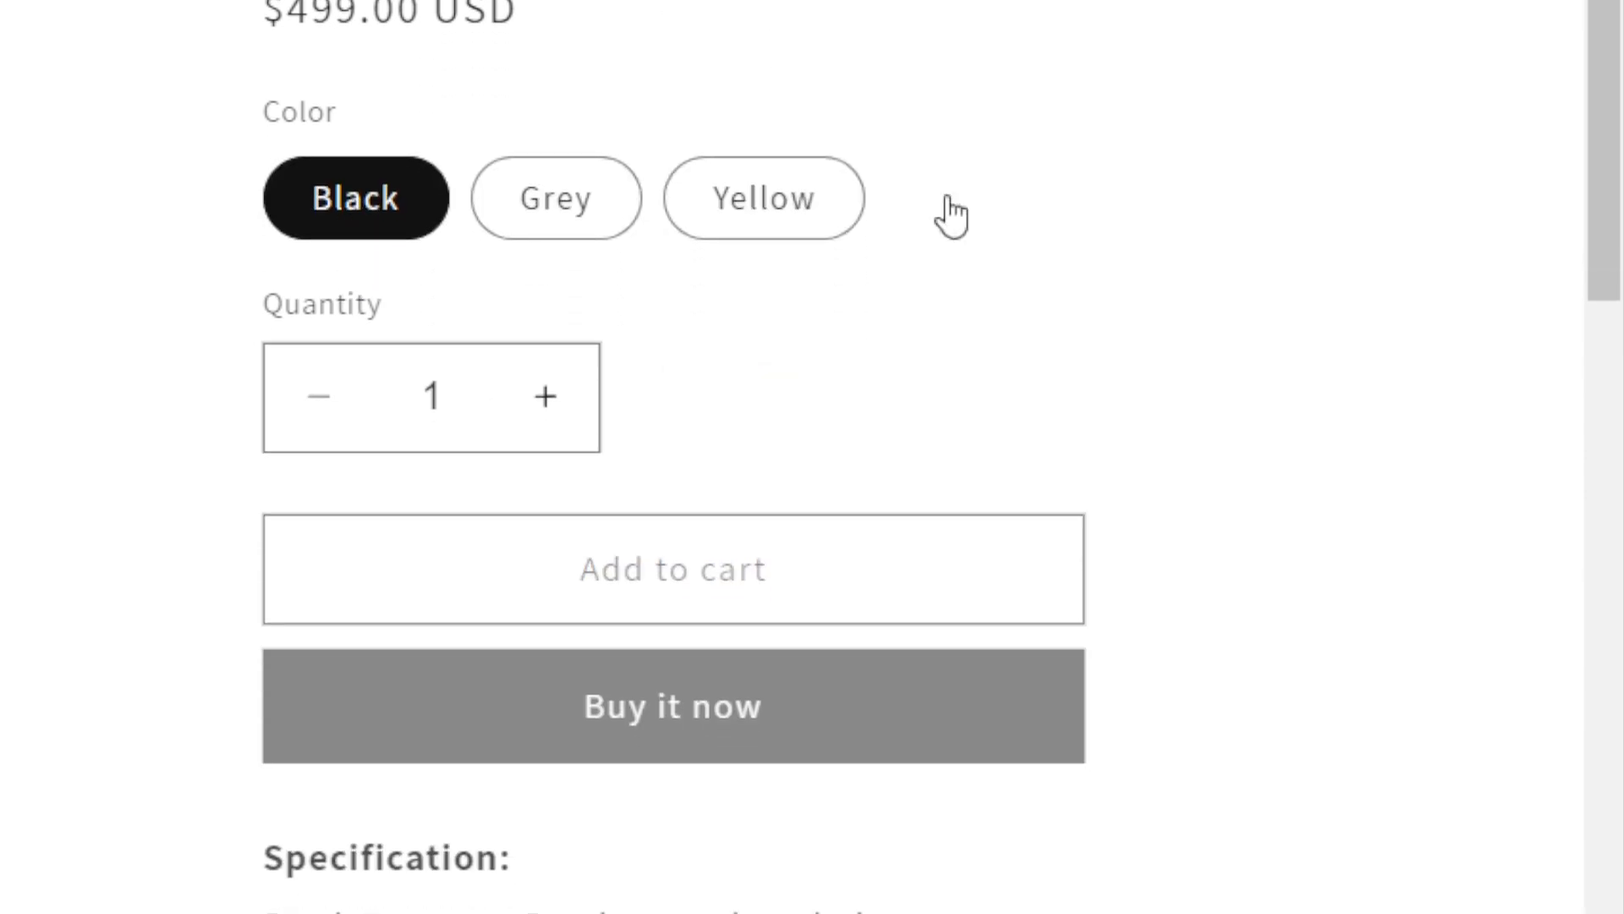
scroll(1565, 546, "down", 10)
scroll(1565, 546, "up", 15)
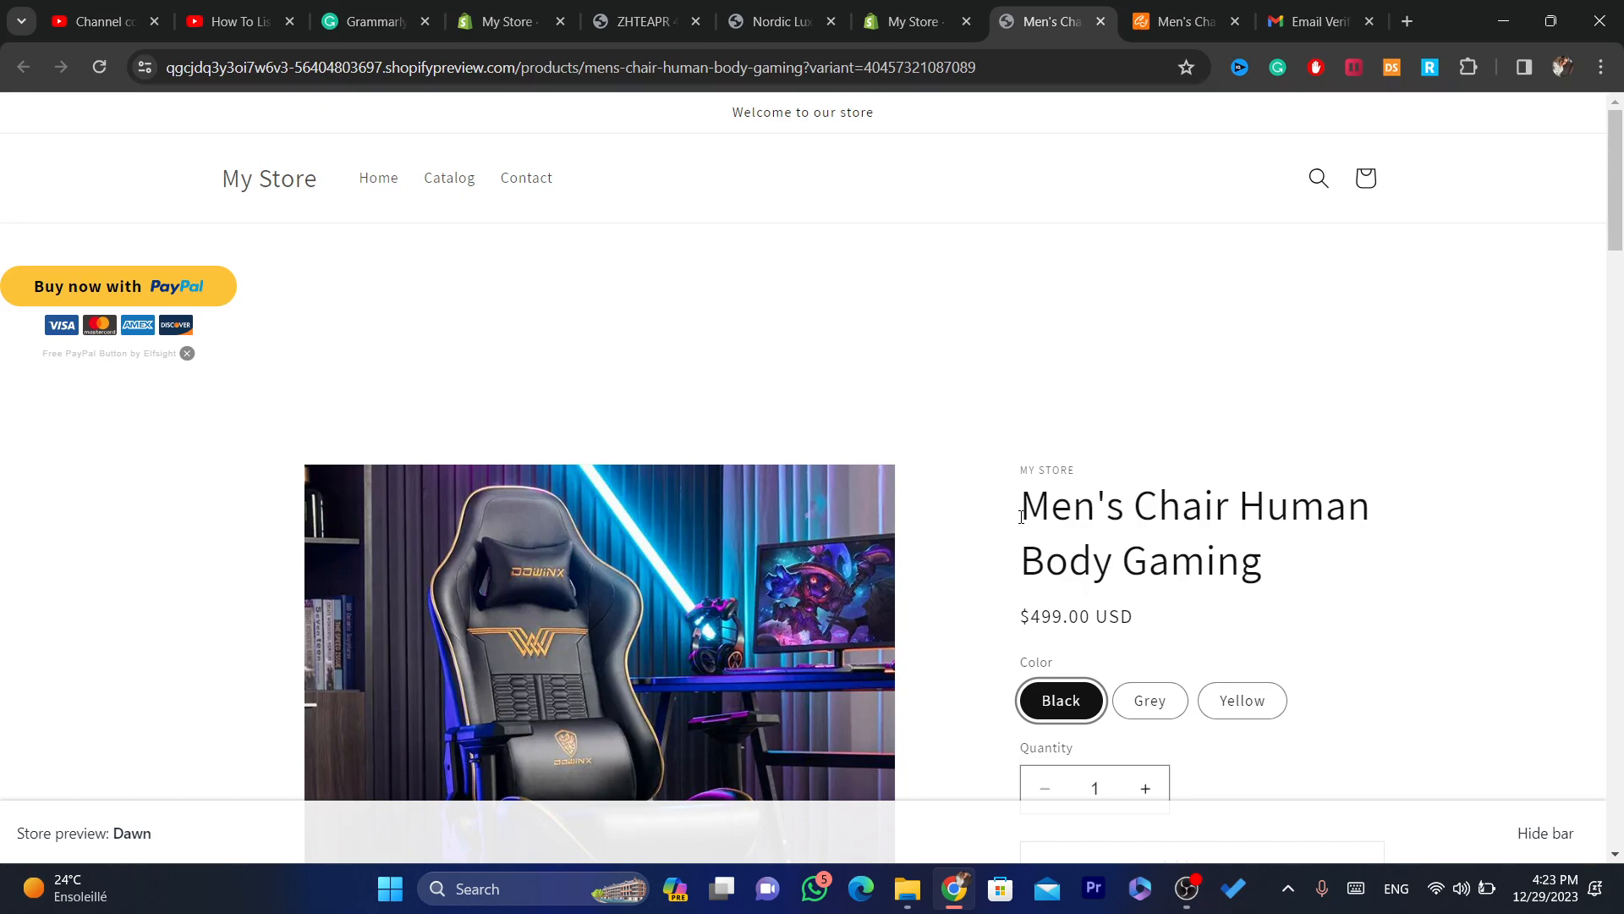
Step: Revisit the chair's CJdropshipping listing confirmation, then review the product's title, price and options in the storefront preview
left_click(1134, 8)
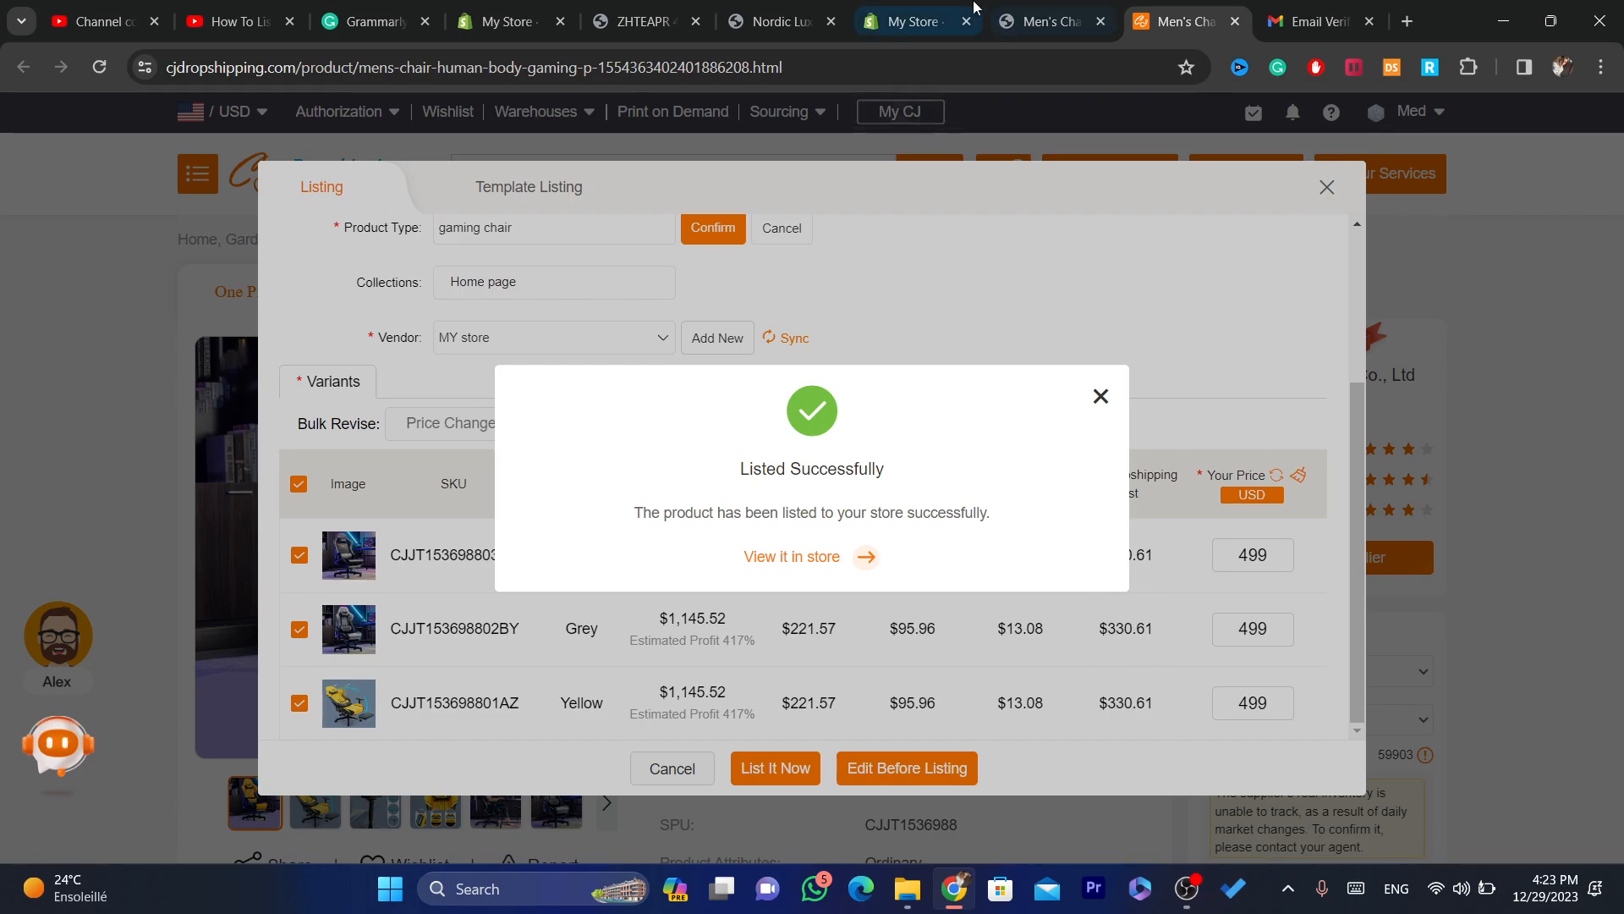
left_click(1053, 9)
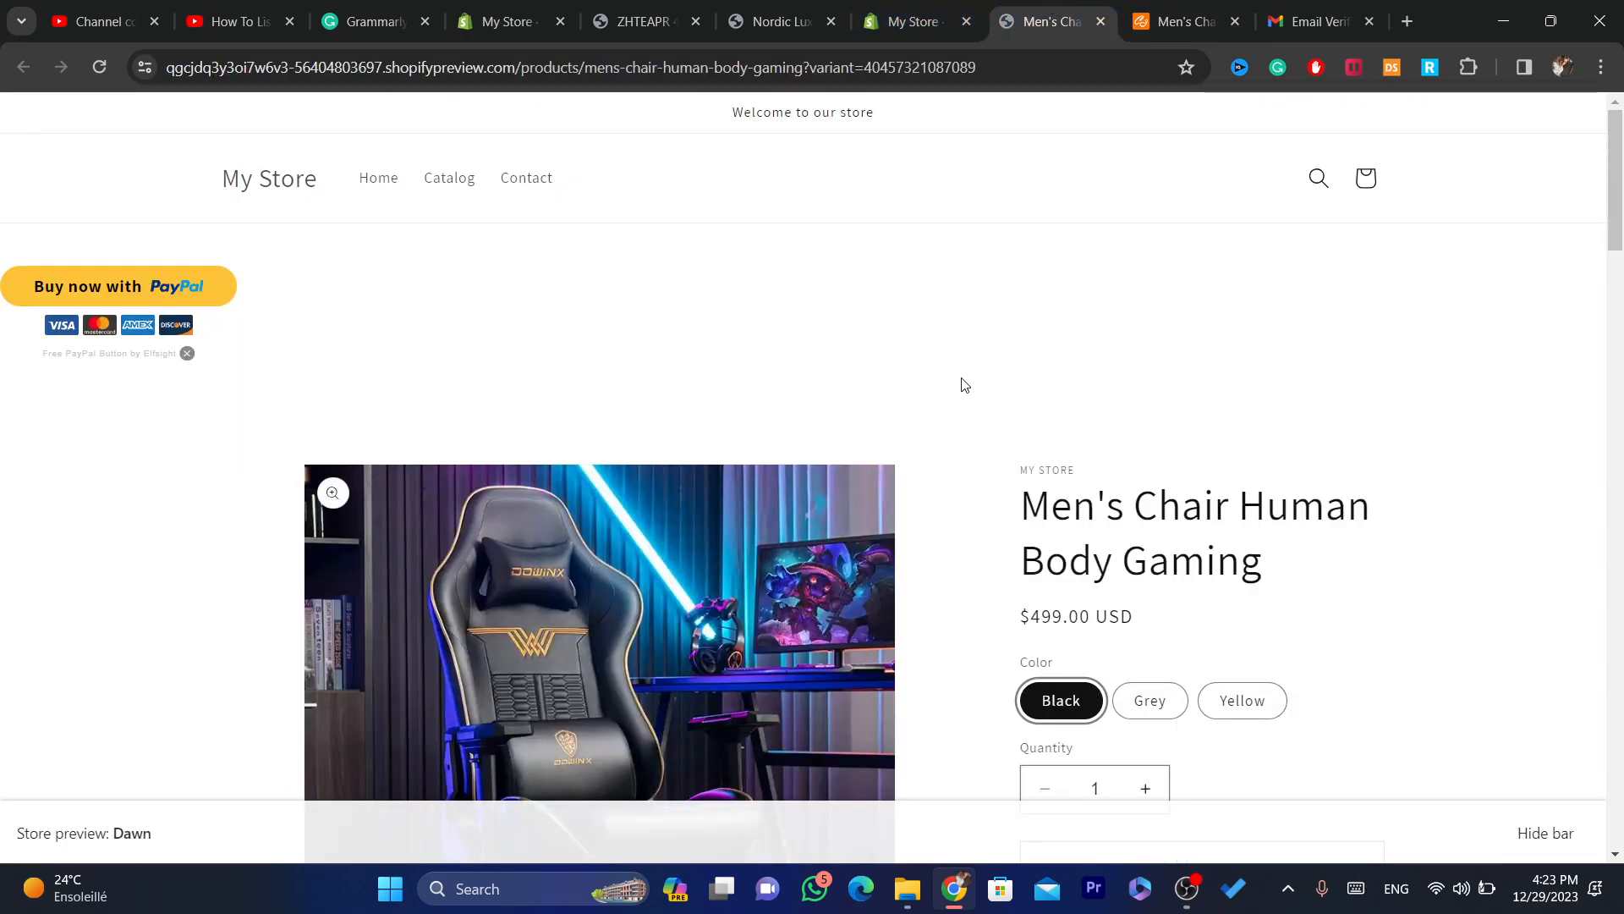
left_click_drag(1616, 181, 1621, 210)
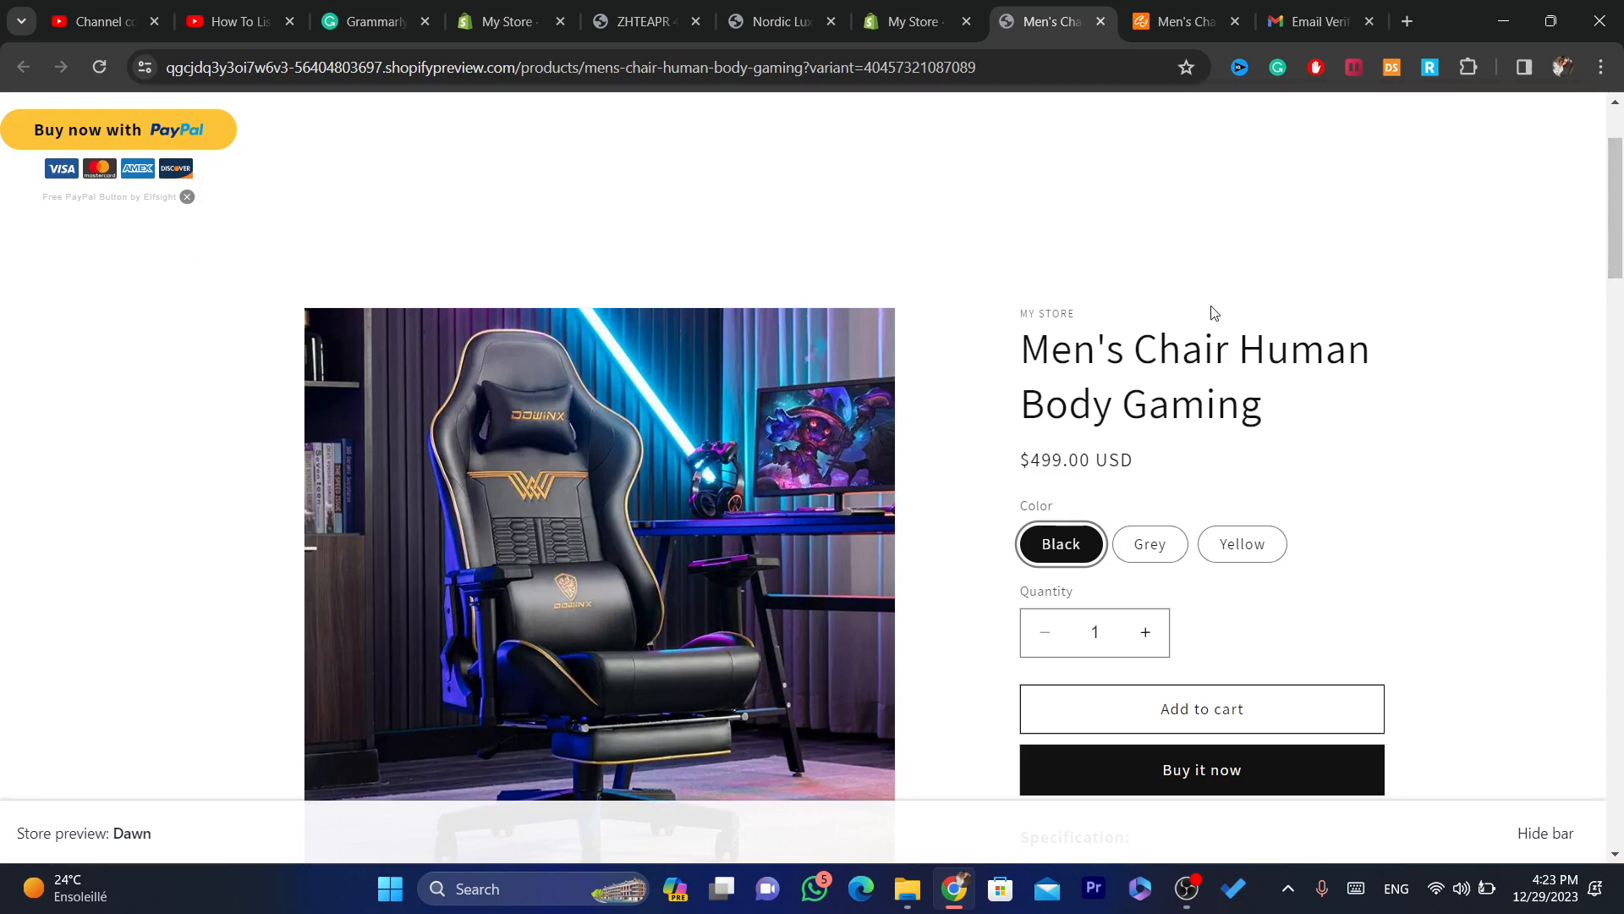
left_click_drag(1051, 347, 1318, 408)
left_click(1318, 409)
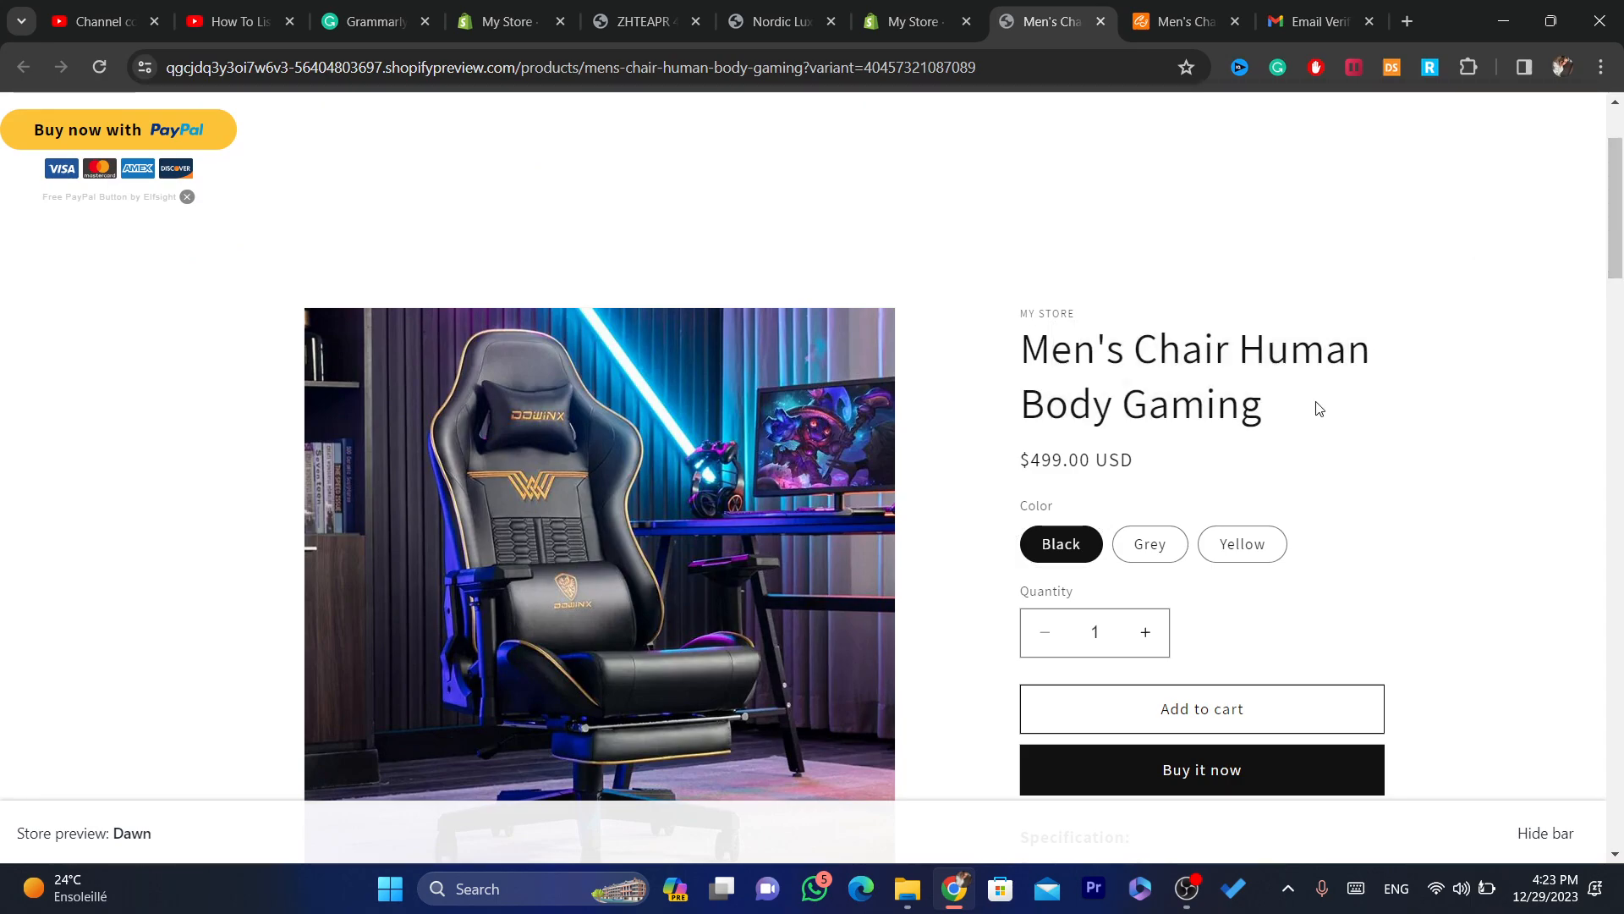
left_click_drag(1617, 262, 1597, 165)
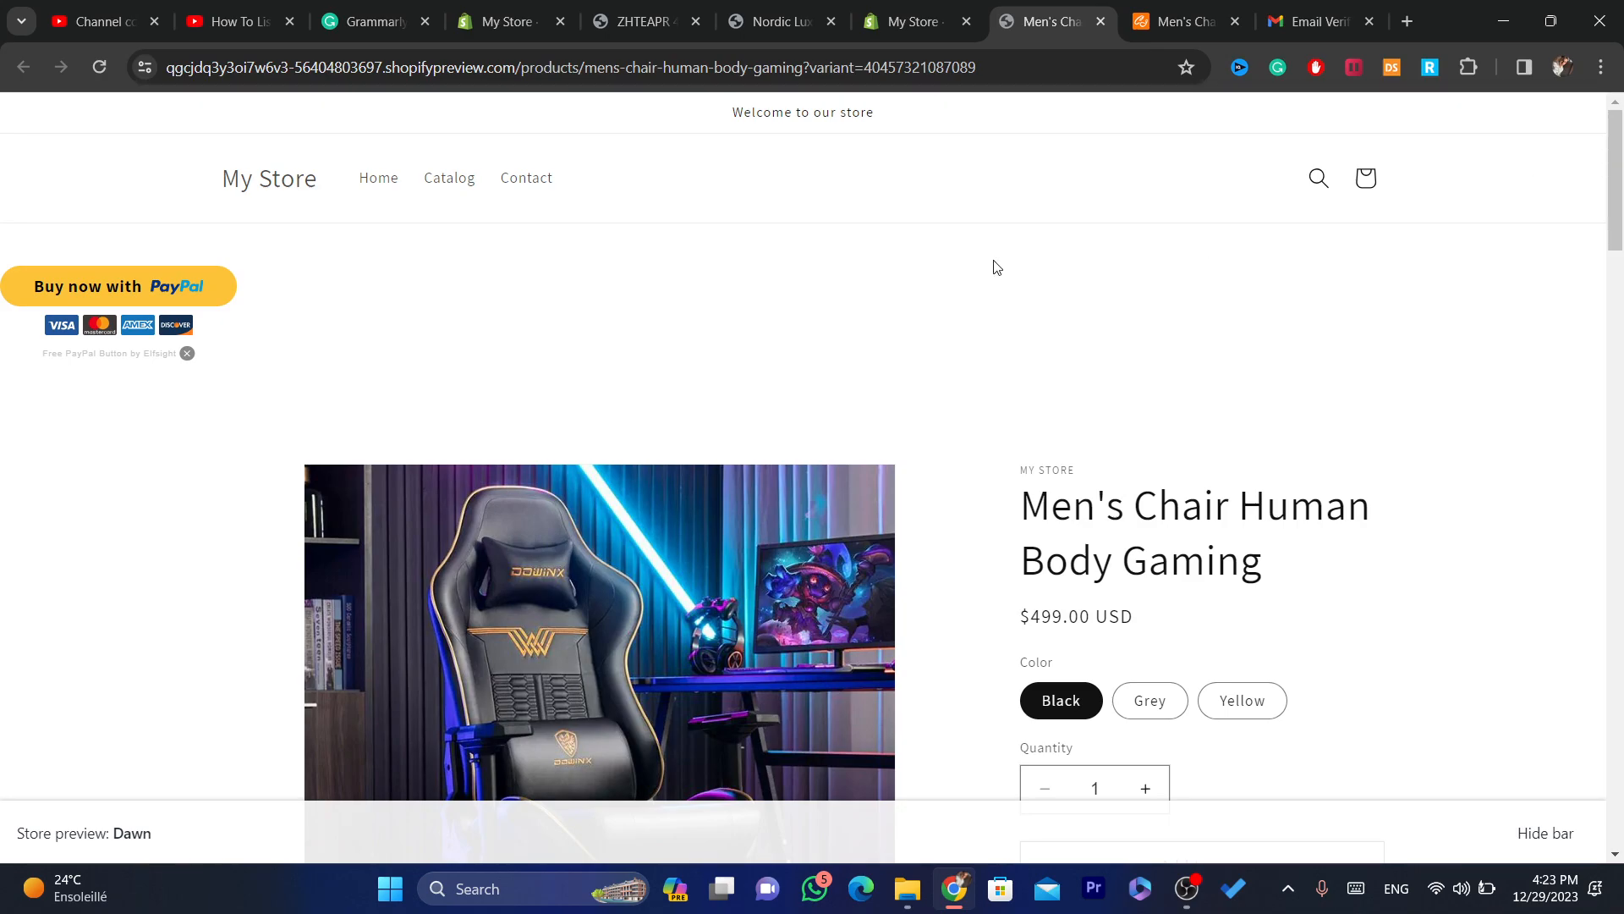
scroll(1620, 265, "down", 3)
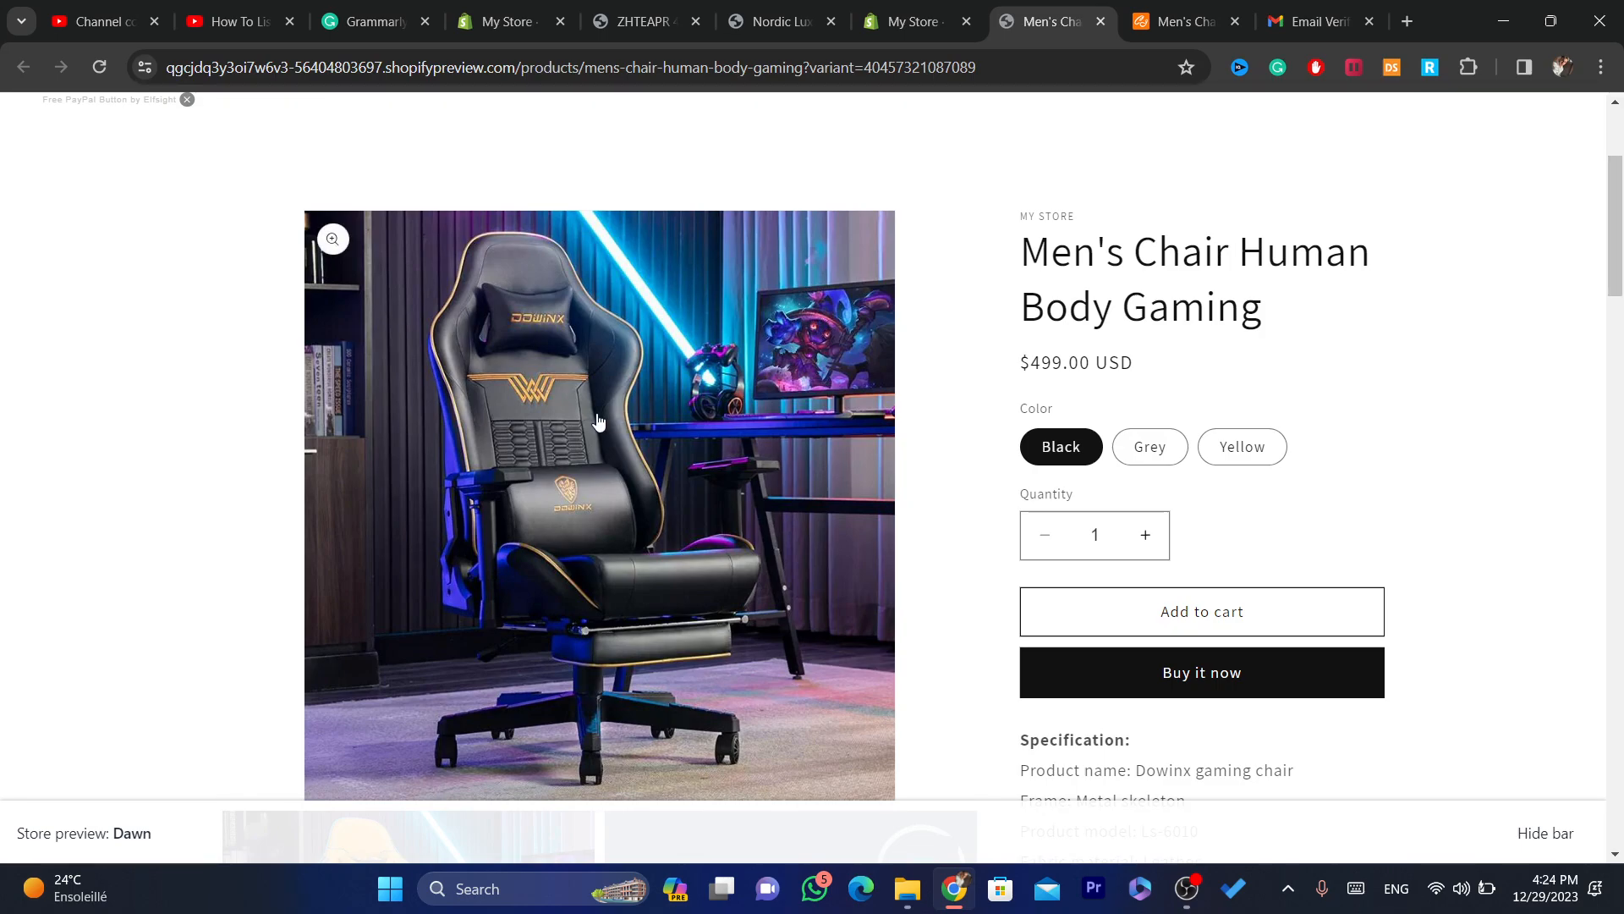
left_click_drag(1007, 243, 1295, 337)
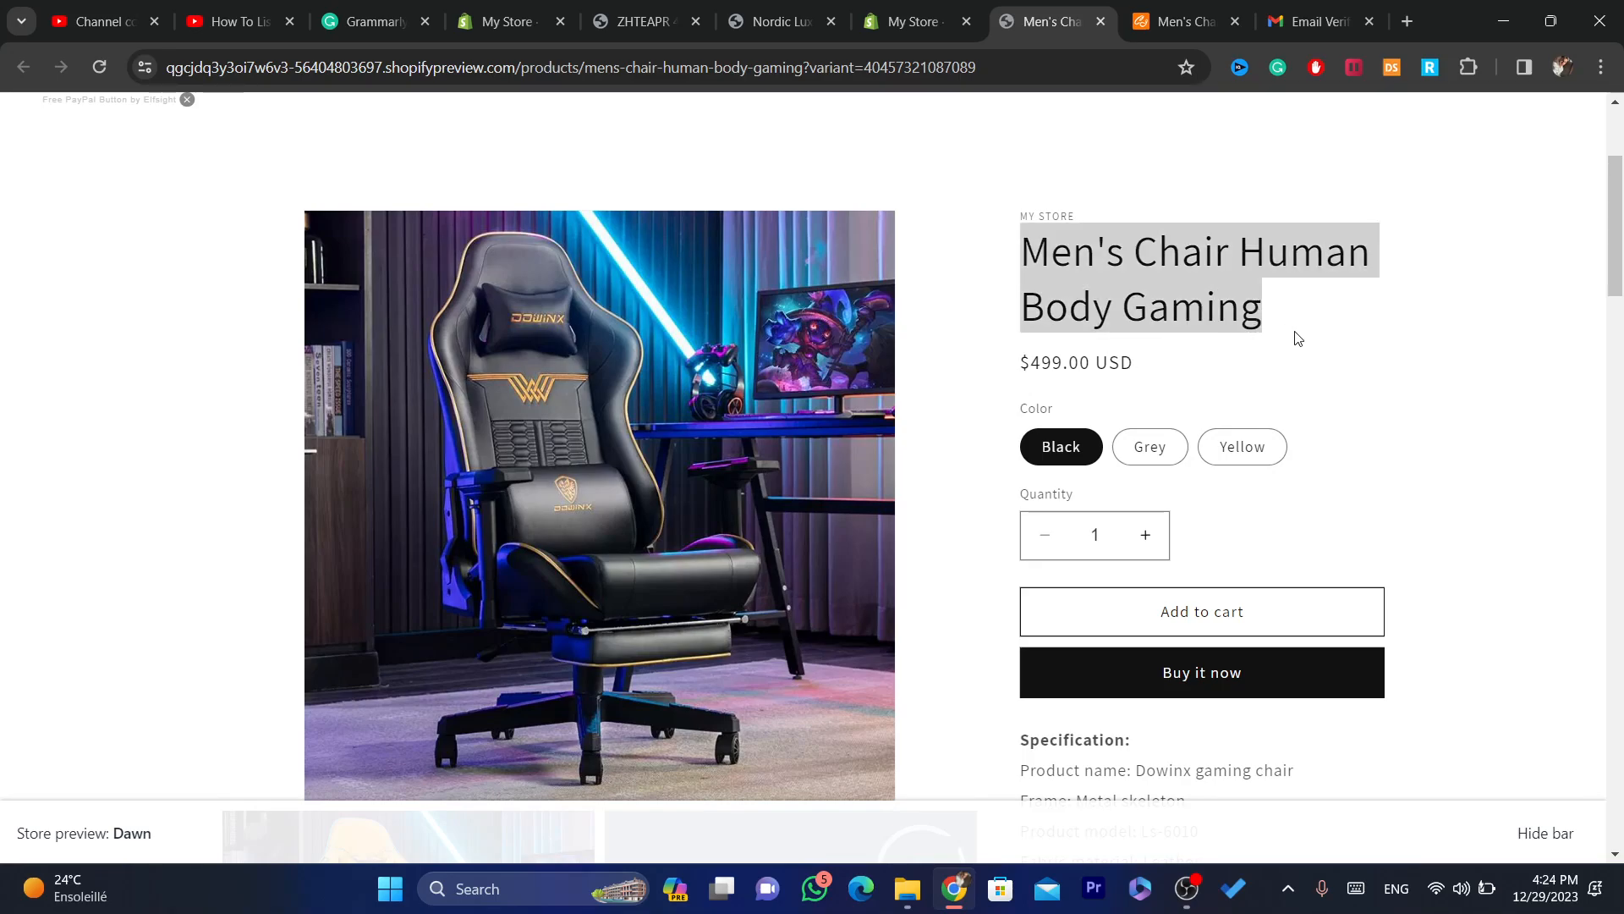
left_click(1297, 337)
left_click_drag(1039, 243, 1377, 358)
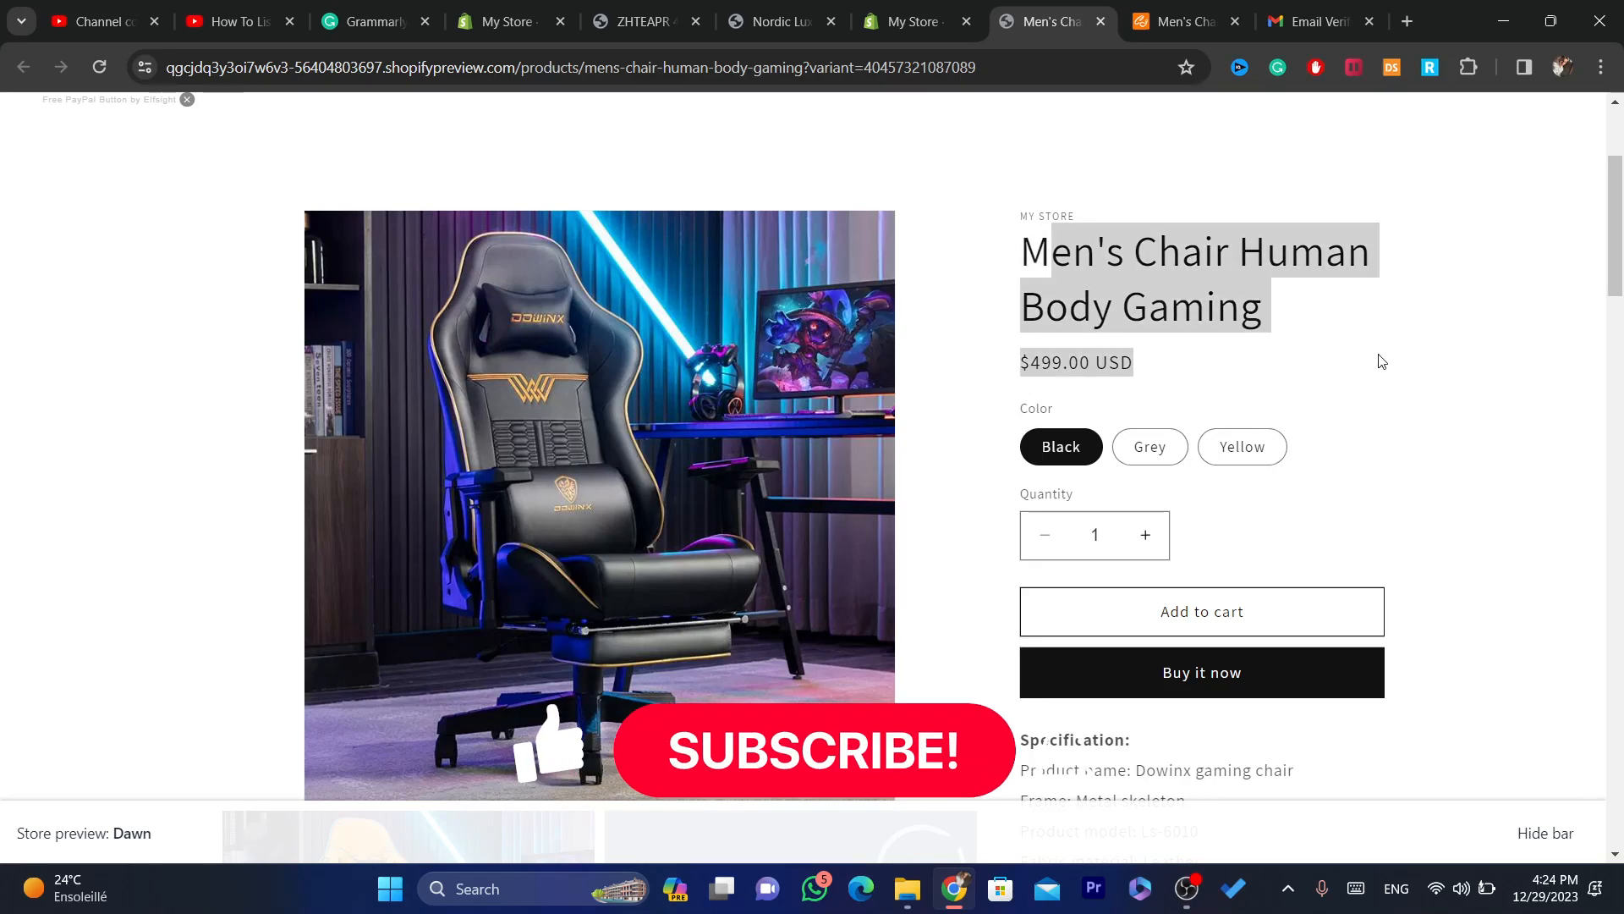
left_click(1295, 323)
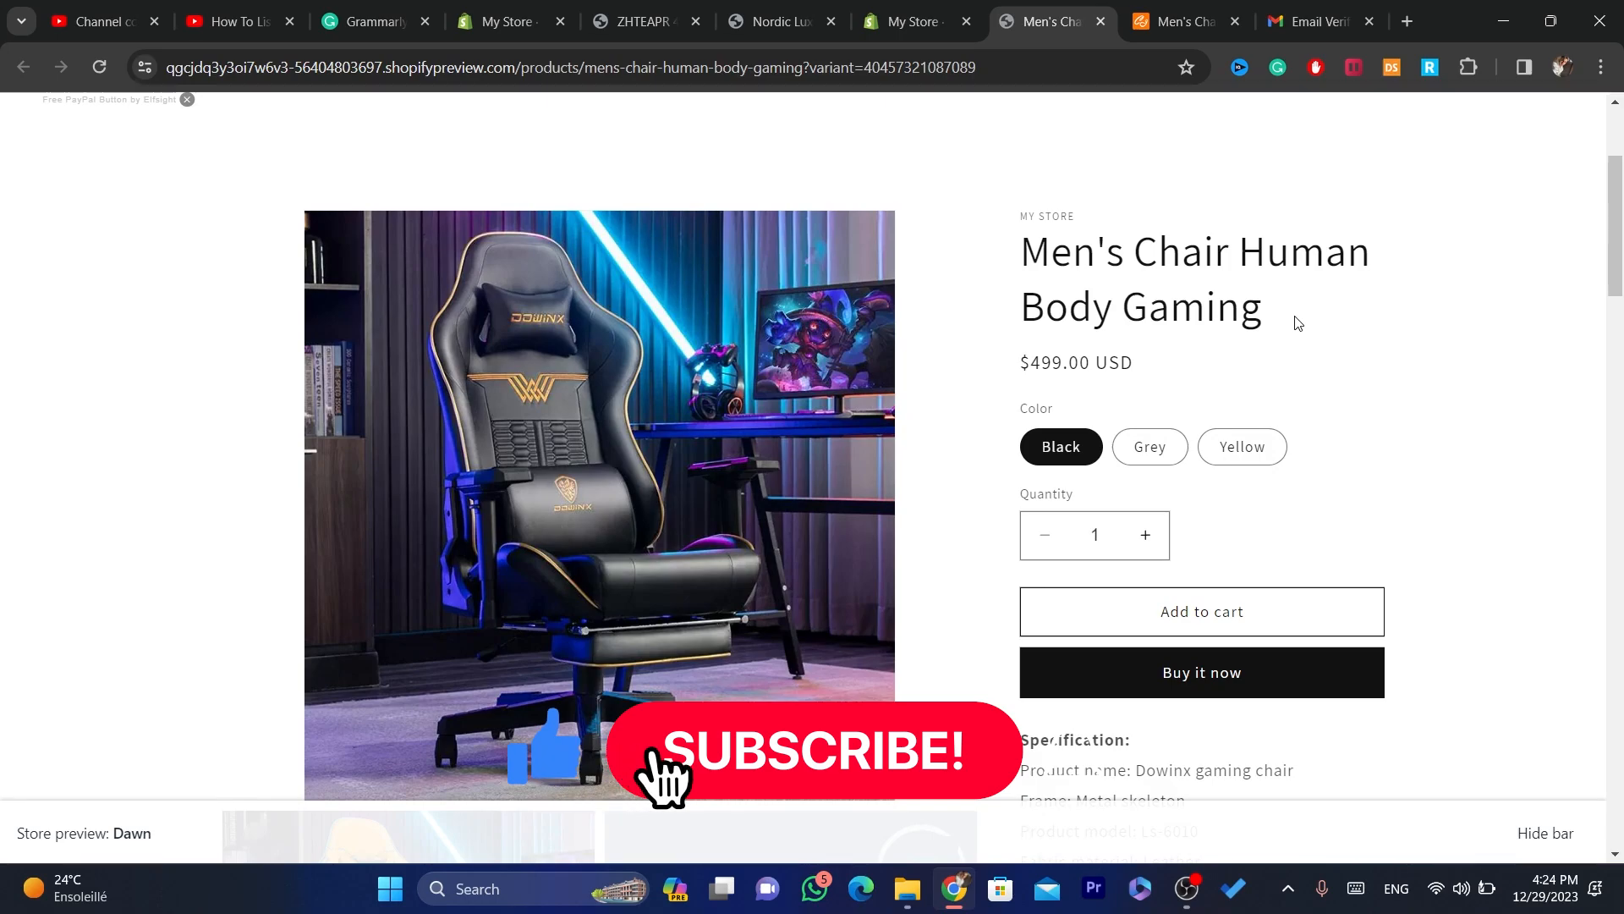